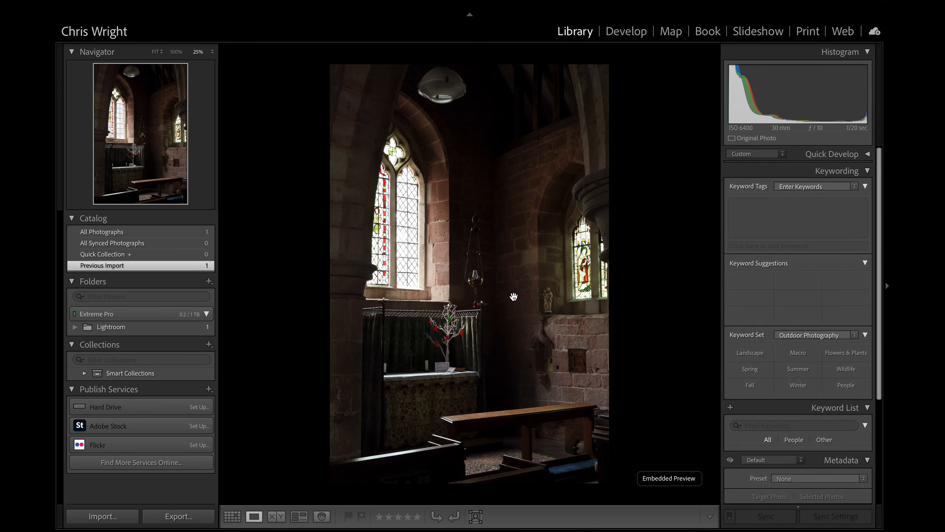
- Examine the hanging lamp, dark walls and statue in the chapel photo at high magnification for noise and detail
key("super+equal")
key("super+equal")
key("super+equal")
key("super+equal")
key("super+equal")
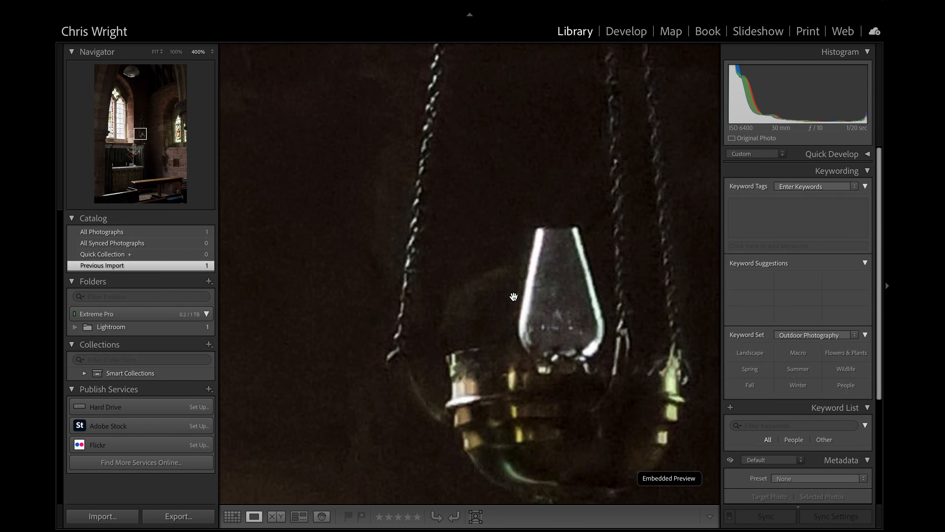
key("super+minus")
key("super+minus")
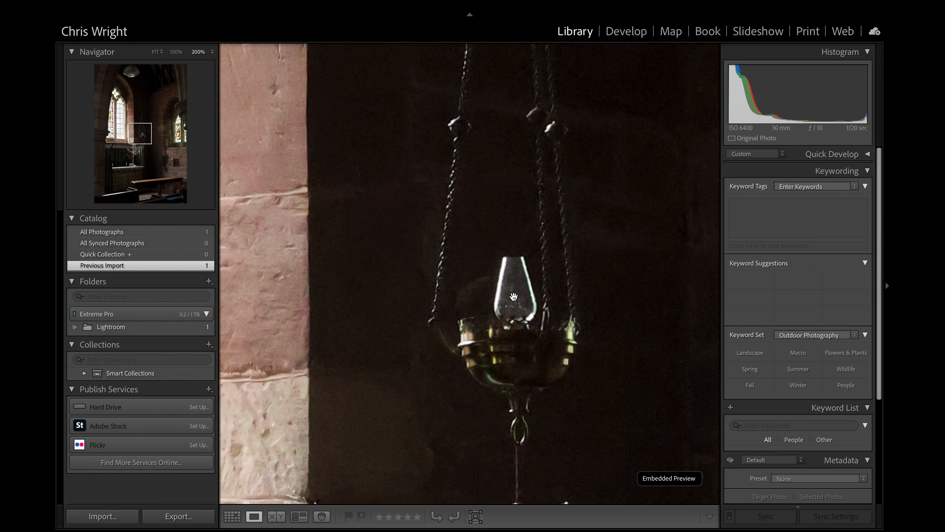
scroll(514, 297, "right", 10)
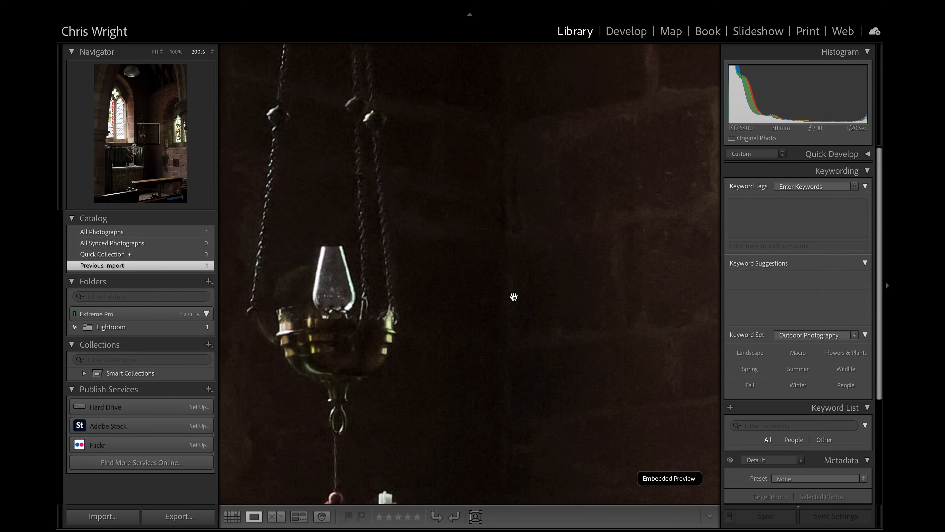
scroll(513, 296, "right", 5)
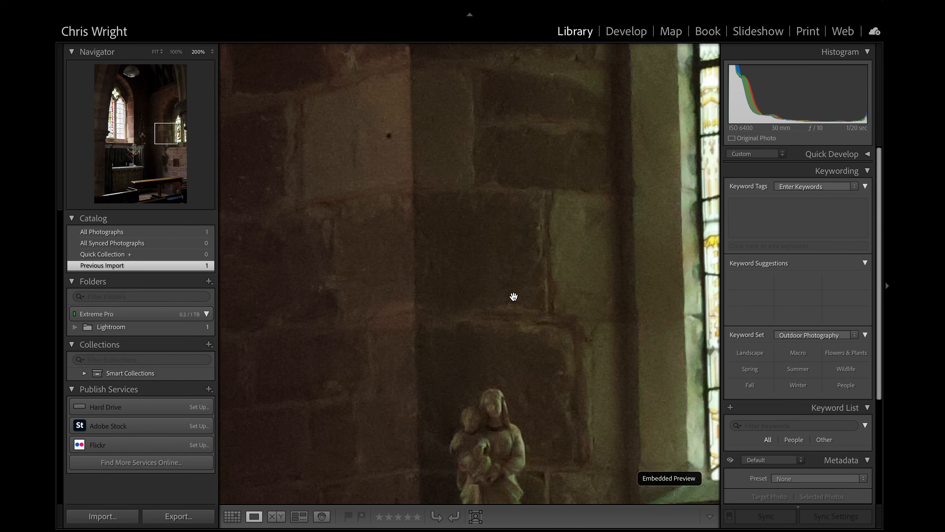
scroll(513, 296, "left", 10)
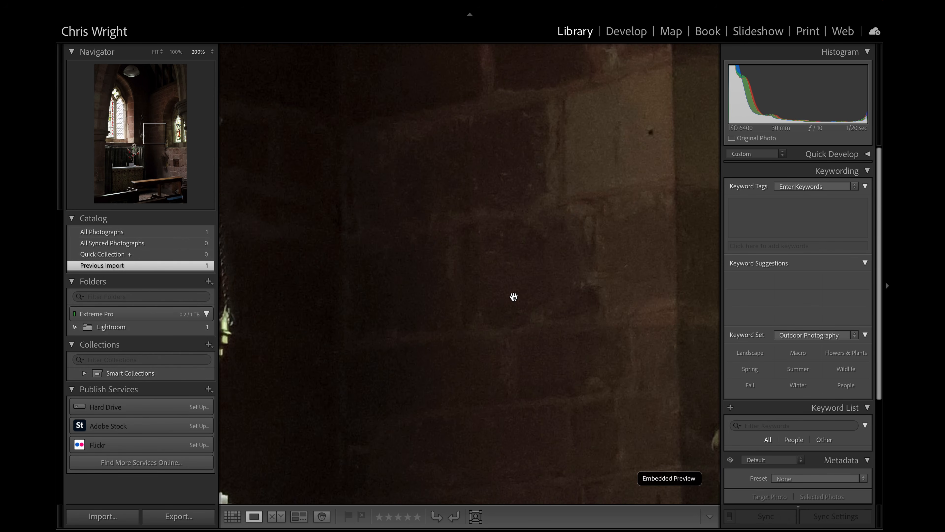
key("super+minus")
key("super+minus")
key("super+minus")
key("super+minus")
key("super+minus")
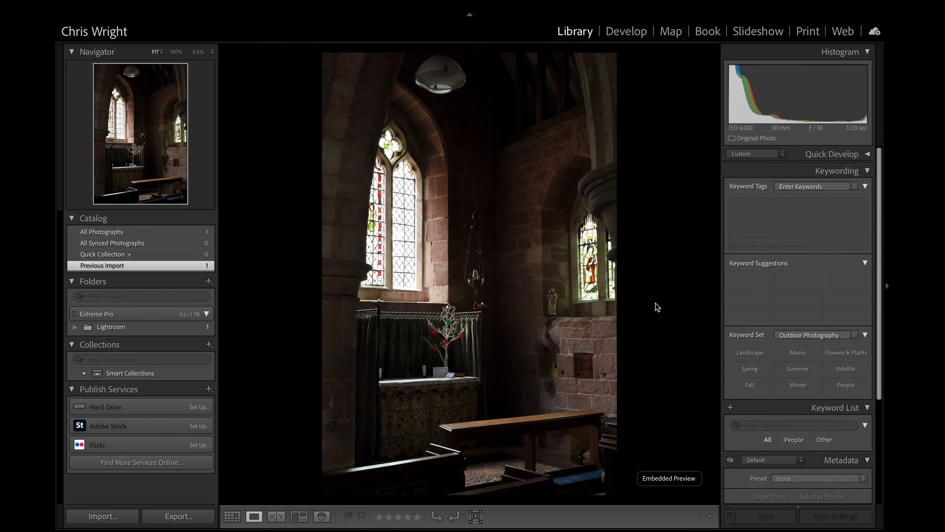
- Open the photo for developing and set Highlights to -17, Shadows to +38 and Blacks to +40
left_click(627, 32)
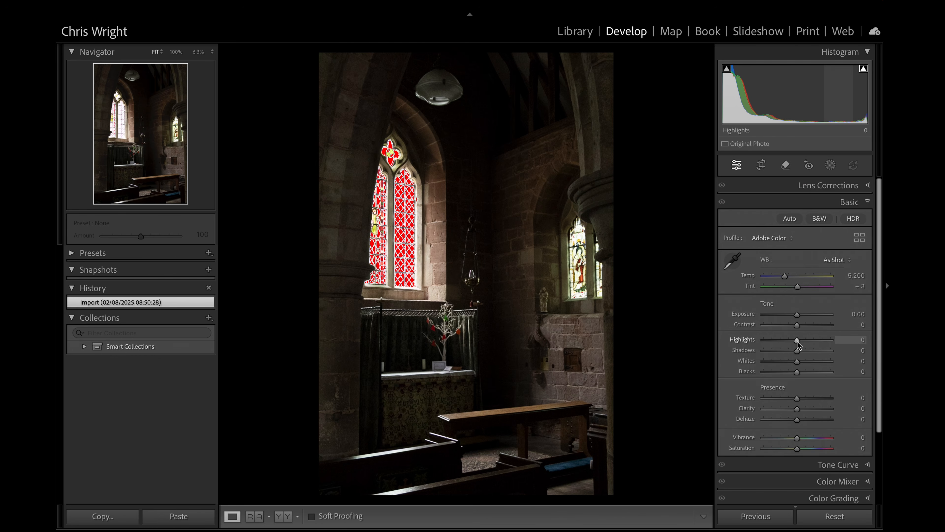
left_click_drag(798, 343, 792, 340)
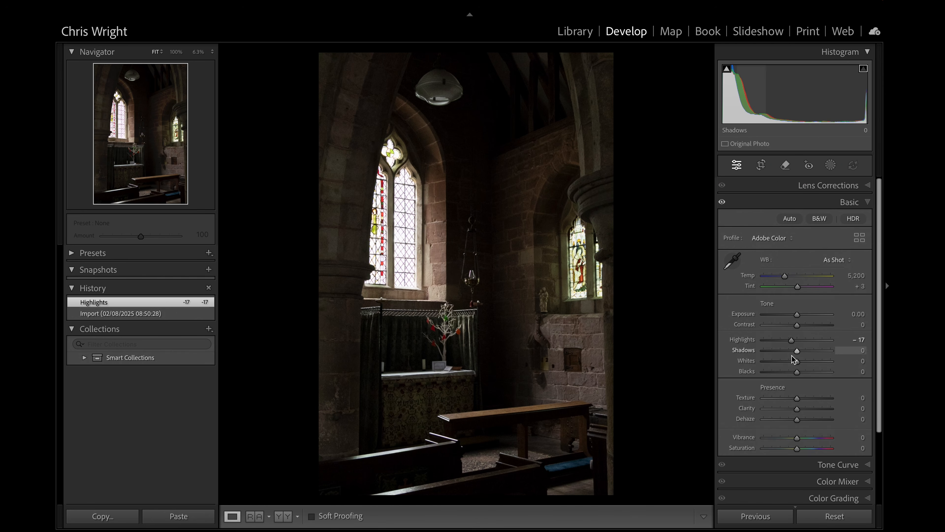
left_click_drag(797, 352, 810, 373)
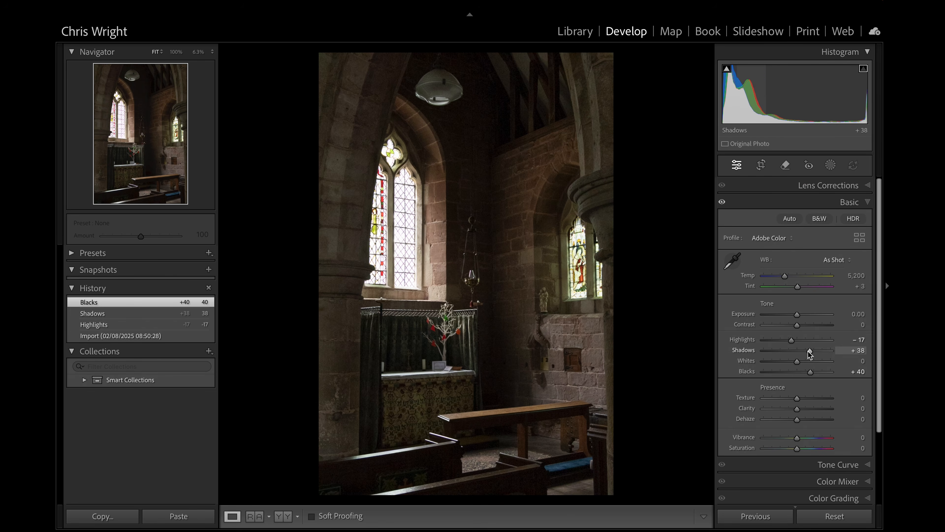
- Try raising Shadows and Blacks to +100 and inspect the dark stone wall for noise at 300%
left_click_drag(810, 353, 843, 374)
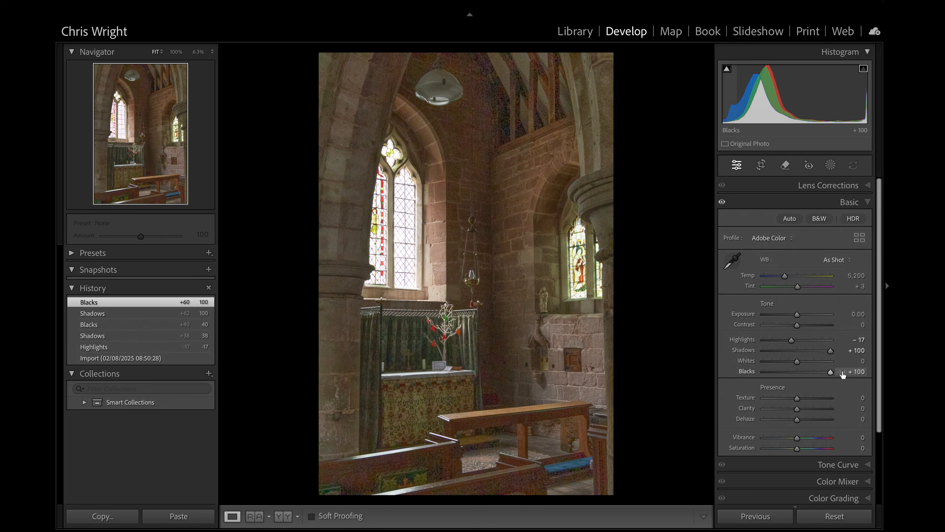
left_click(448, 256)
key("super+equal")
key("super+equal")
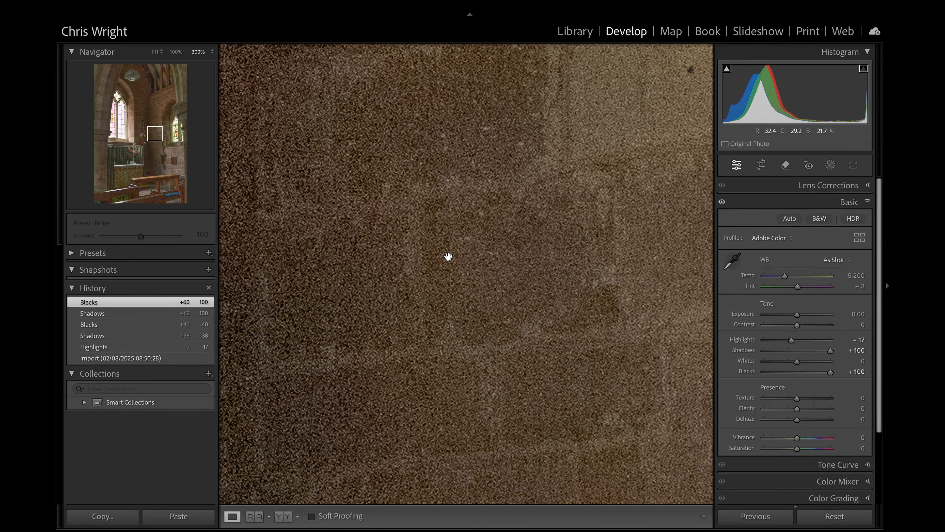
- Set Blacks to +2 and Shadows to +51 for the whole photo
key("super+minus")
key("super+minus")
key("super+minus")
key("super+minus")
key("super+minus")
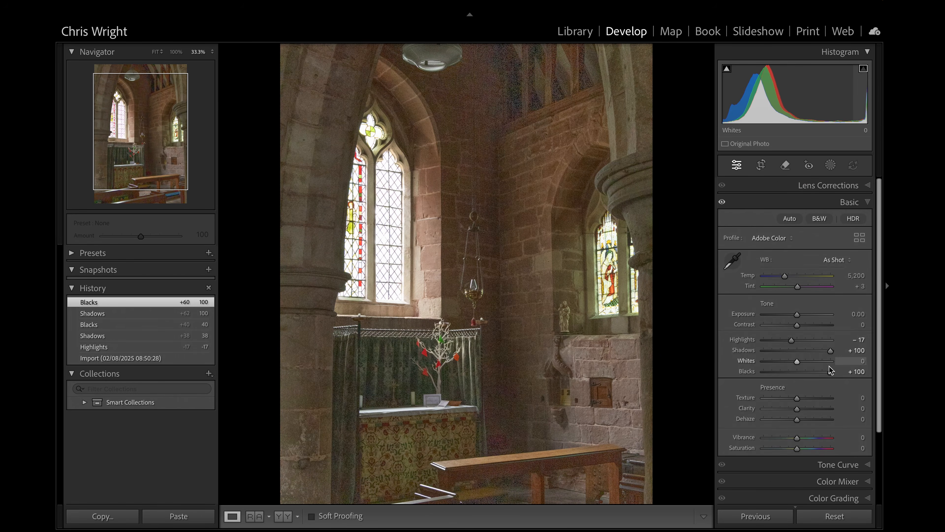
left_click_drag(829, 372, 814, 351)
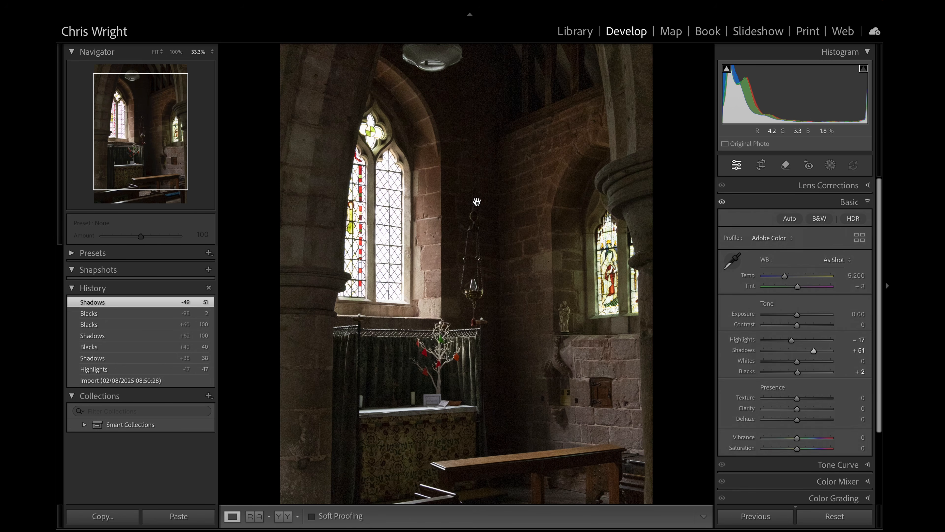
- Create an object-selection mask covering the white lampshade hanging from the ceiling
left_click_drag(432, 73, 436, 96)
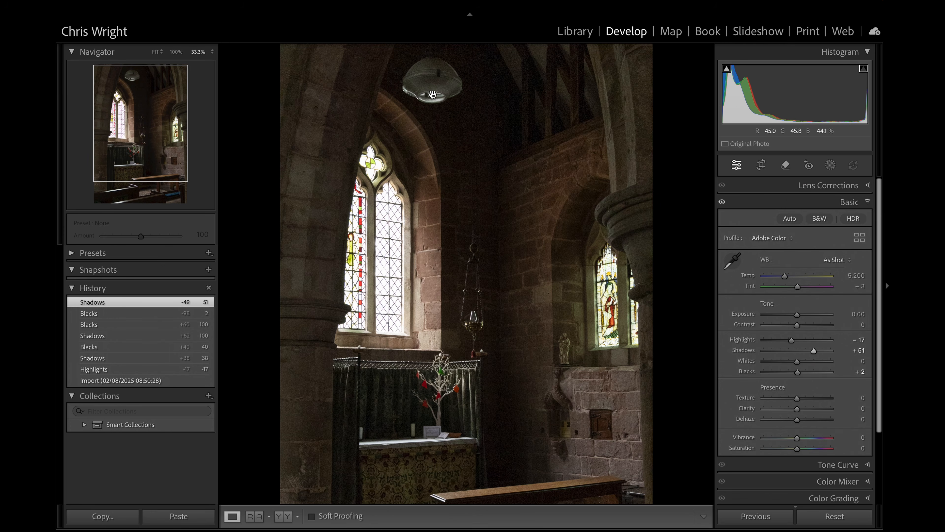
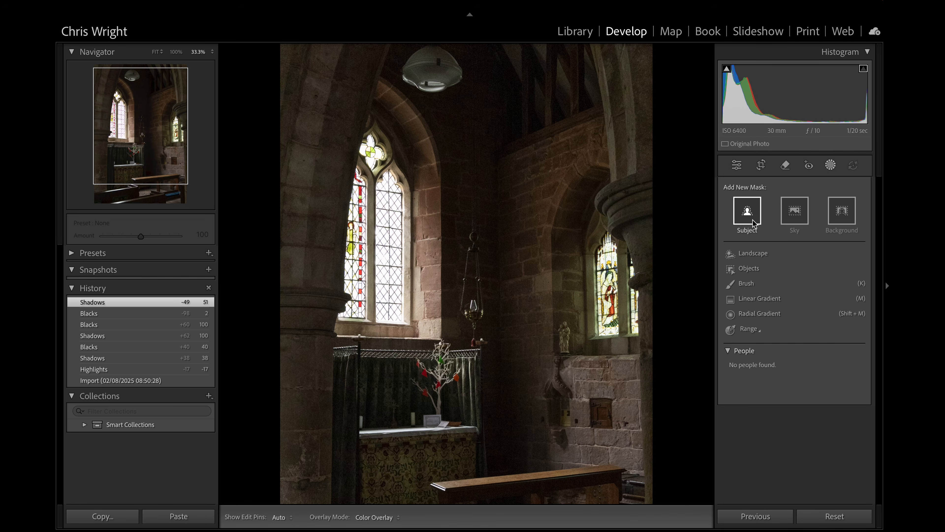
left_click(749, 269)
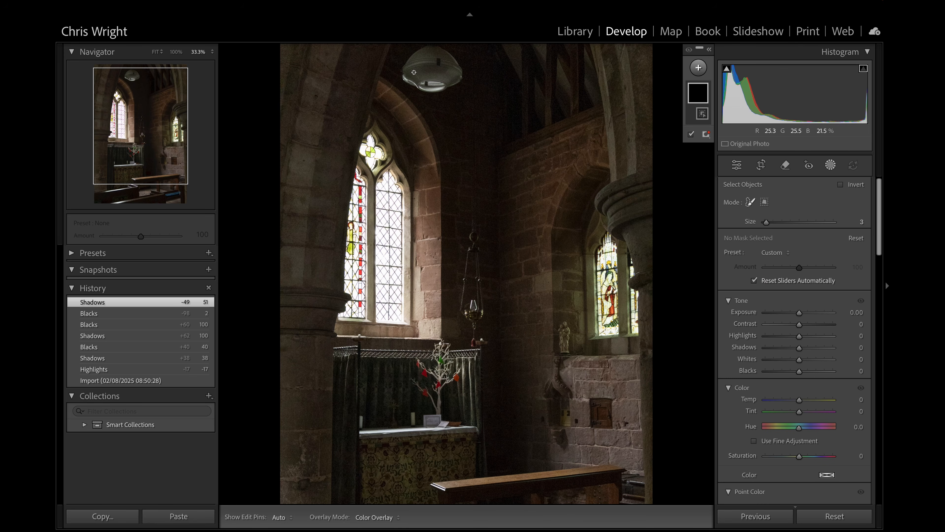
mouse_move(414, 72)
left_mouse_down()
mouse_move(438, 61)
mouse_move(451, 75)
mouse_move(413, 79)
mouse_move(416, 63)
mouse_move(433, 58)
left_mouse_up()
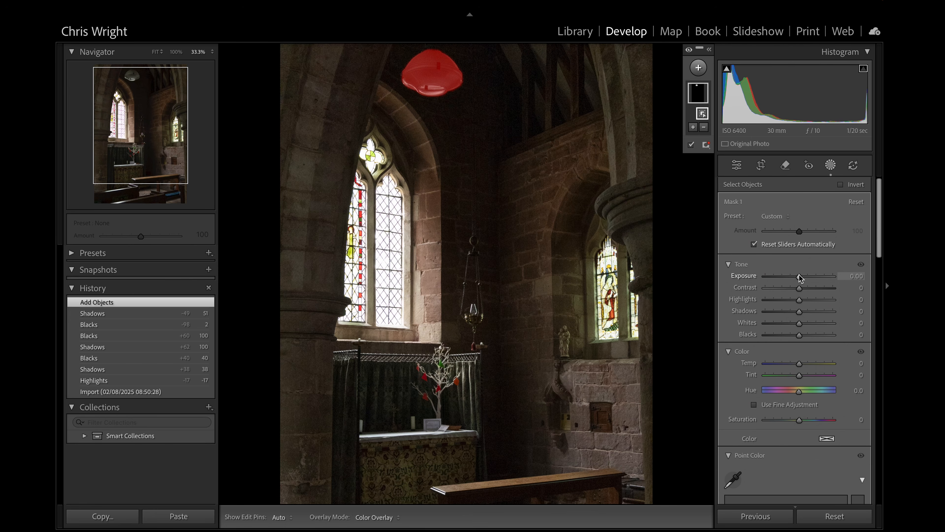
- Set the lampshade mask's Exposure to -0.03, Highlights to 71 and Temp to 16
mouse_move(797, 278)
left_mouse_down()
mouse_move(812, 278)
mouse_move(798, 274)
left_mouse_up()
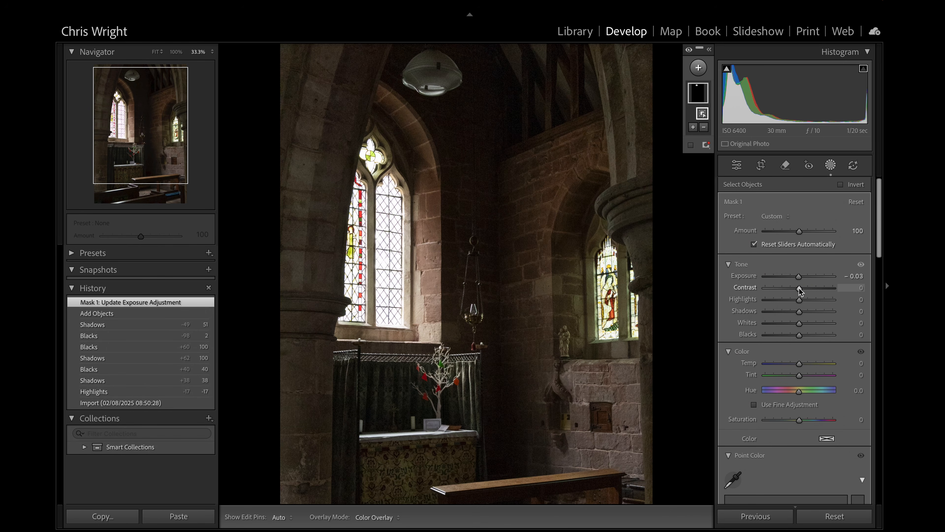
left_click_drag(800, 304, 823, 301)
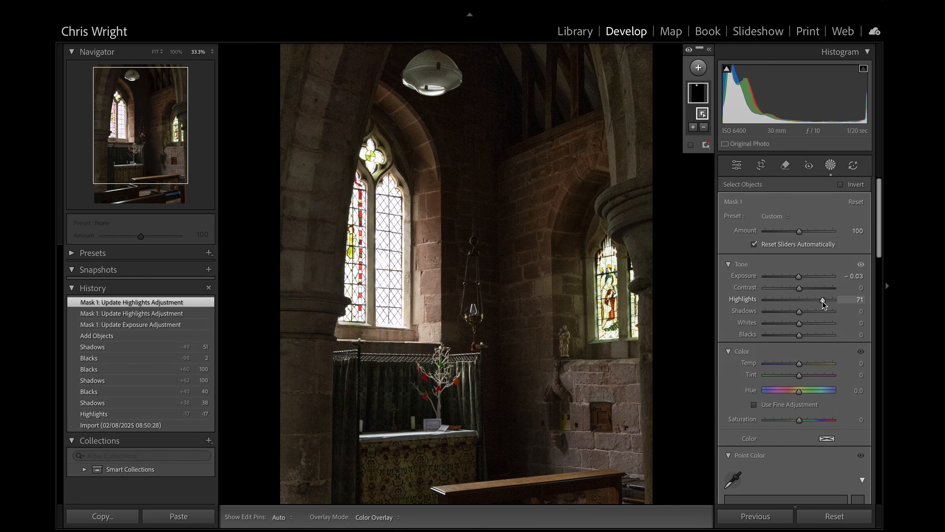
scroll(774, 303, "down", 2)
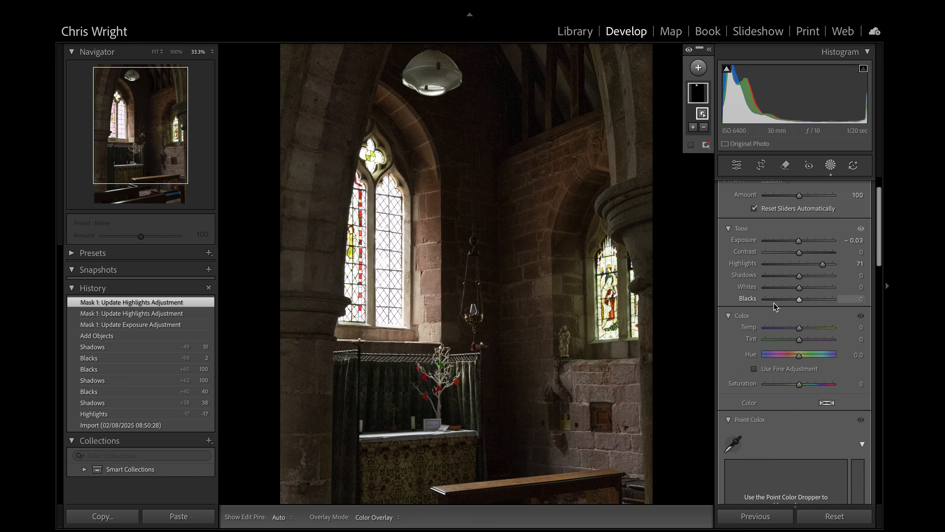
scroll(774, 306, "down", 2)
left_click_drag(800, 301, 804, 302)
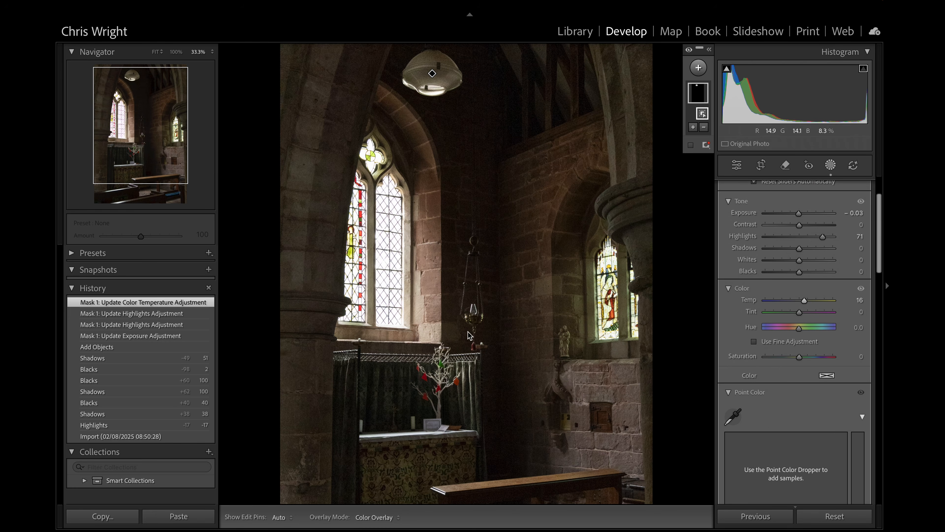
- Add a second object-selection mask covering the brass bowl and glass of the hanging oil lamp
left_click(176, 52)
scroll(270, 178, "left", 3)
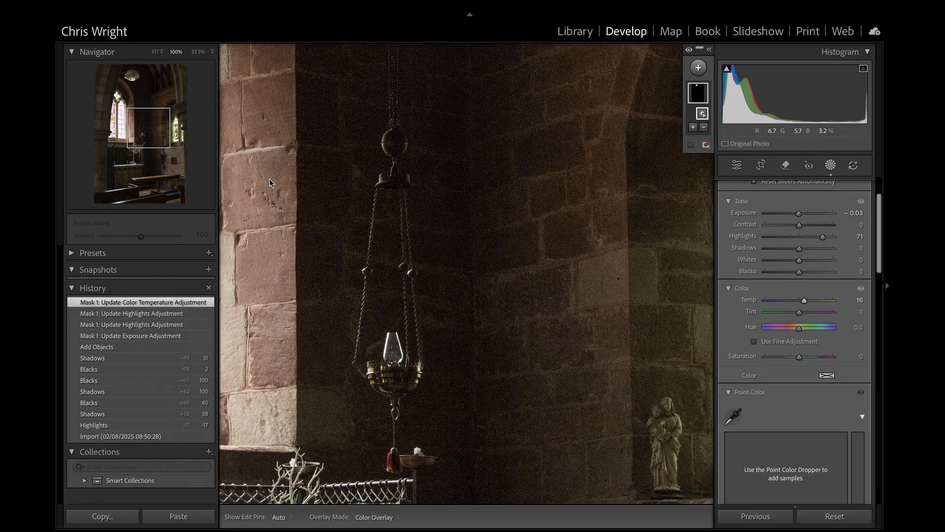
scroll(269, 179, "down", 2)
scroll(270, 179, "down", 1)
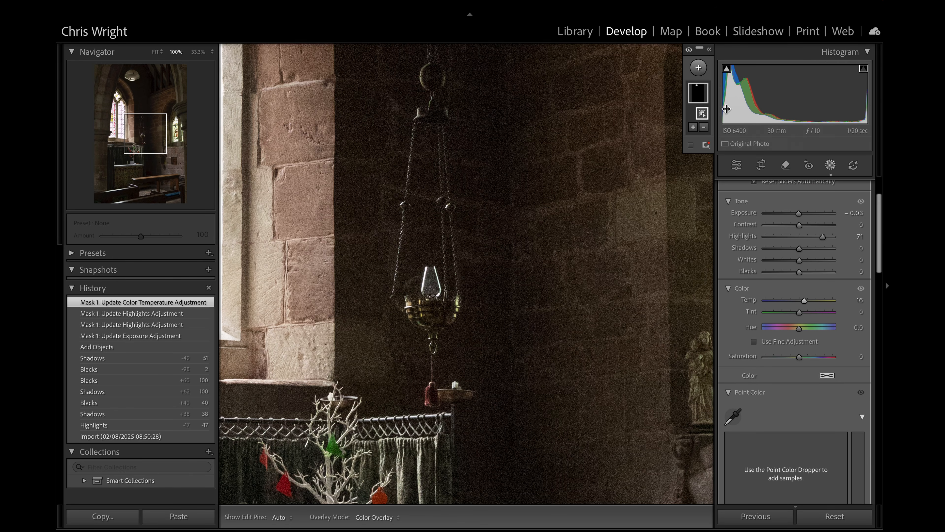
left_click(698, 68)
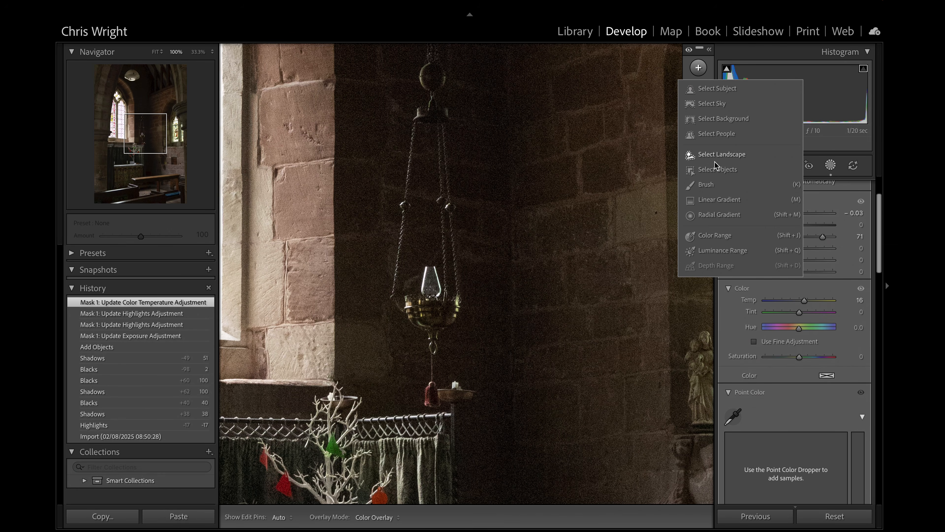
left_click(714, 171)
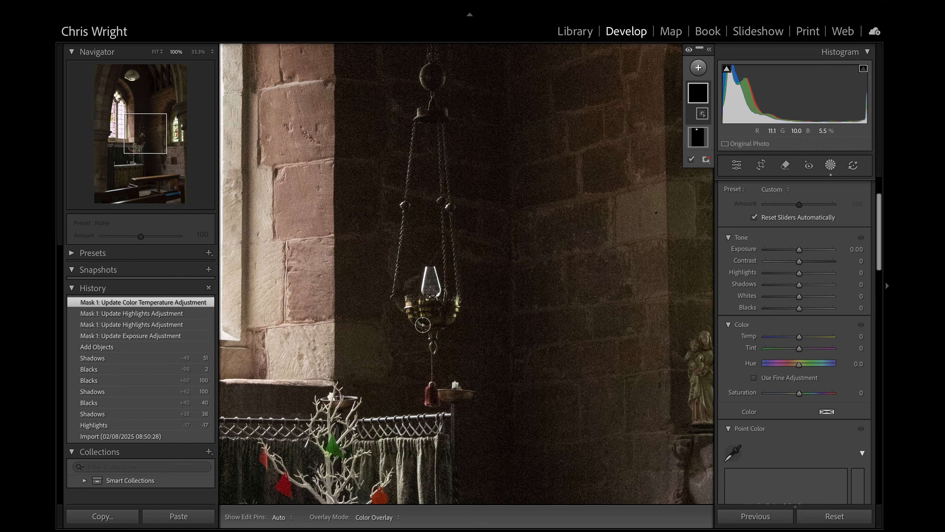
mouse_move(414, 312)
left_mouse_down()
mouse_move(452, 306)
mouse_move(431, 323)
mouse_move(430, 274)
mouse_move(431, 353)
left_mouse_up()
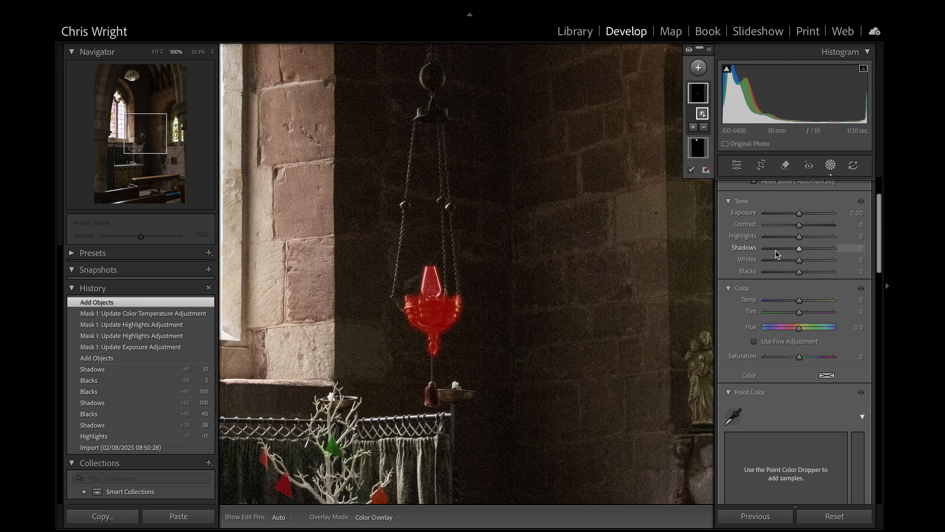
- Set the oil lamp mask's Highlights to 26
scroll(776, 251, "up", 1)
scroll(776, 250, "up", 1)
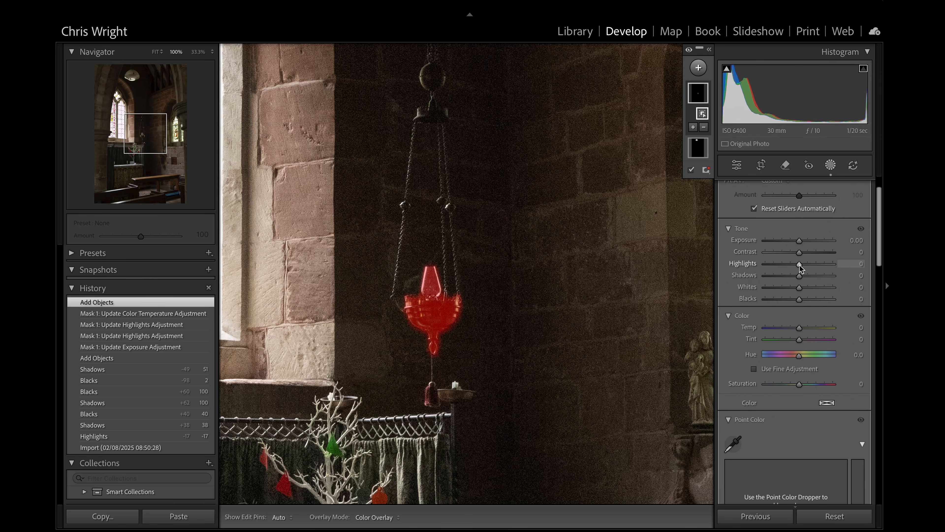
left_click_drag(799, 264, 811, 270)
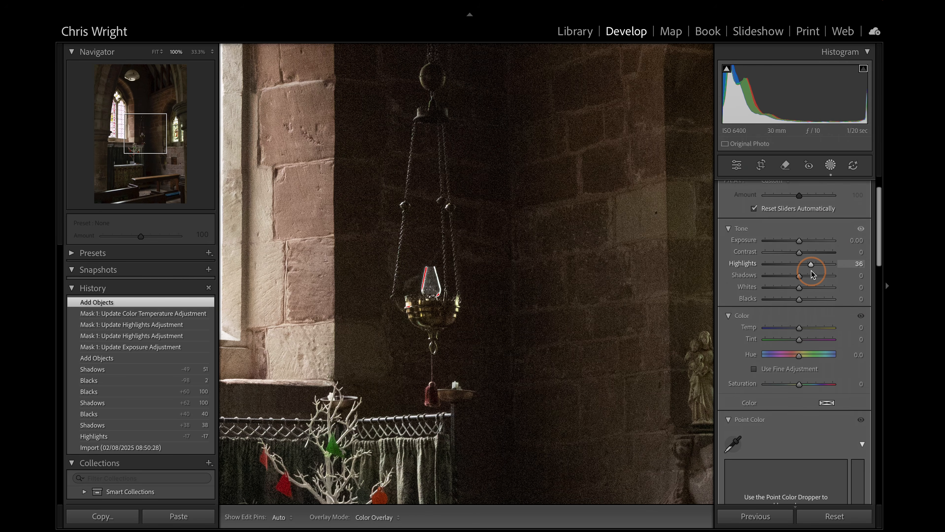
mouse_move(812, 271)
left_mouse_down()
mouse_move(798, 269)
mouse_move(808, 270)
left_mouse_up()
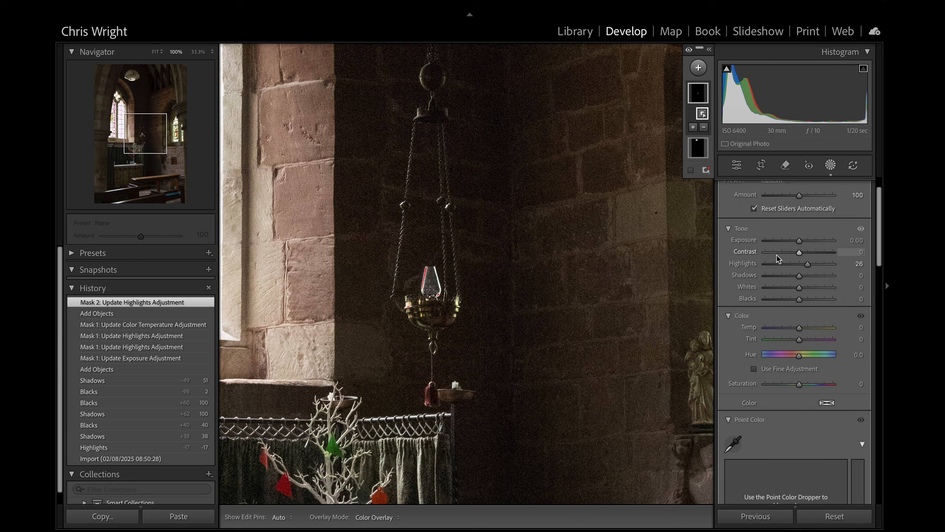
- Add an object-selection mask on the small bead of the oil lamp's right-hand chains and set its Highlights to 51
left_click(830, 167)
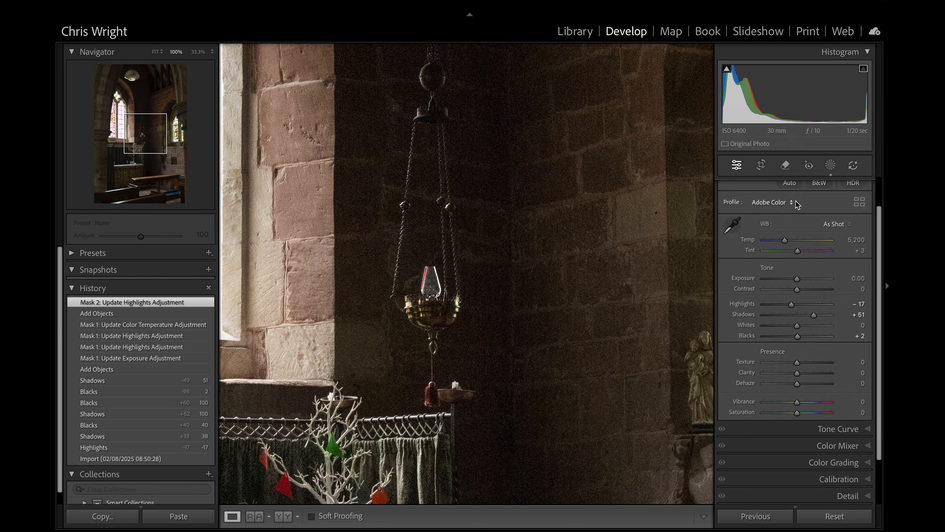
left_click(830, 166)
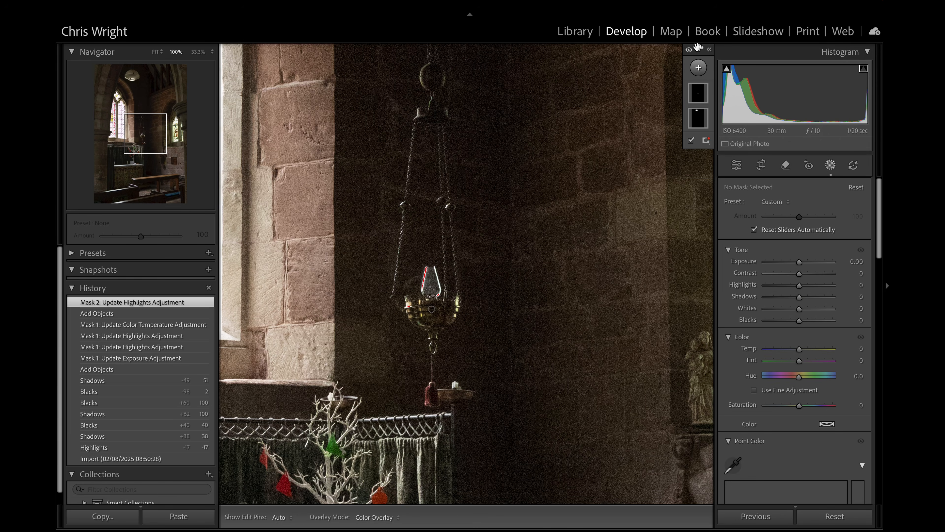
left_click(699, 69)
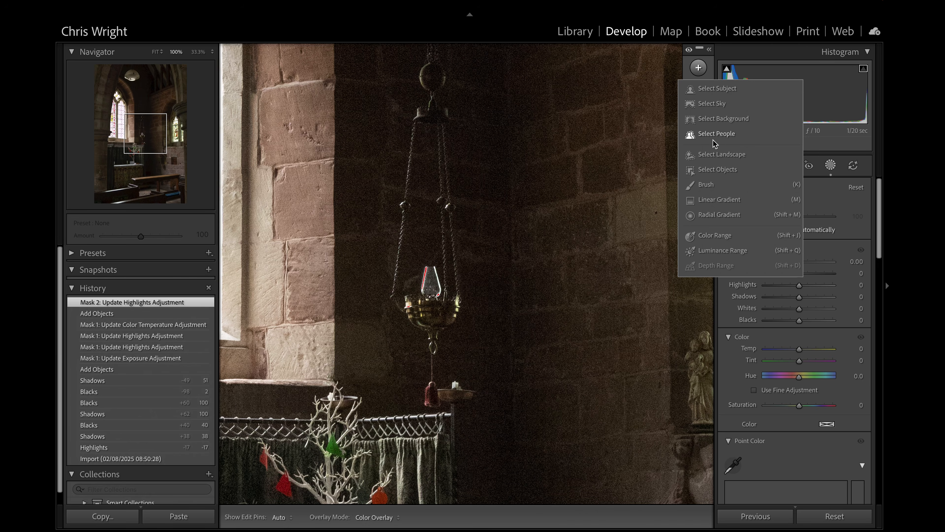
left_click(712, 172)
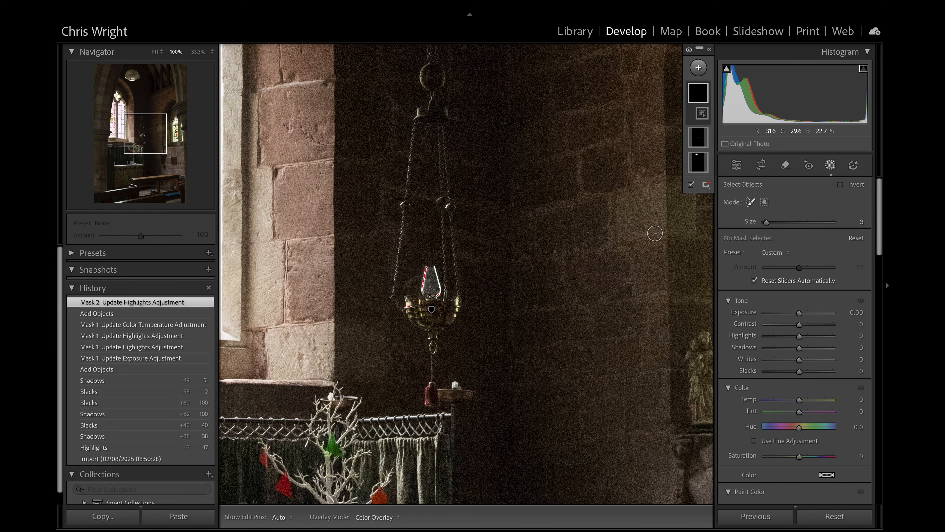
left_click(450, 209)
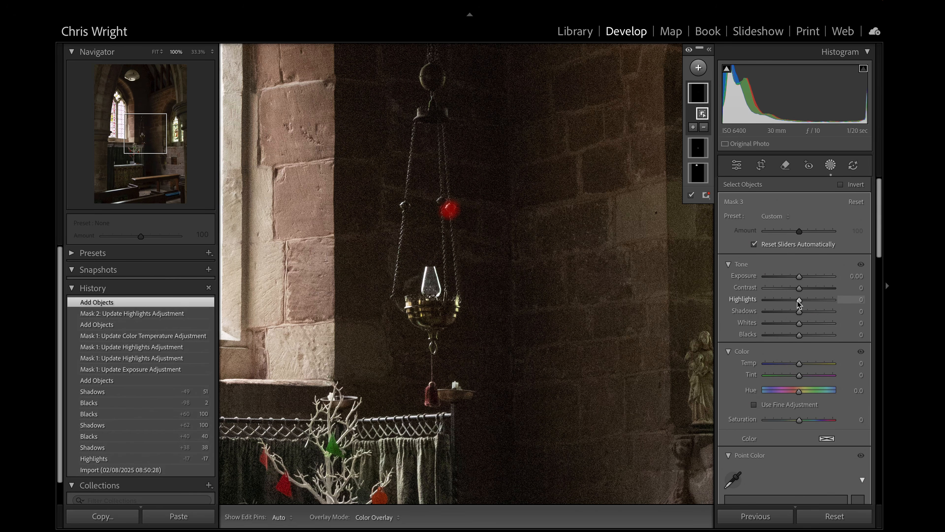
left_click_drag(799, 303, 815, 306)
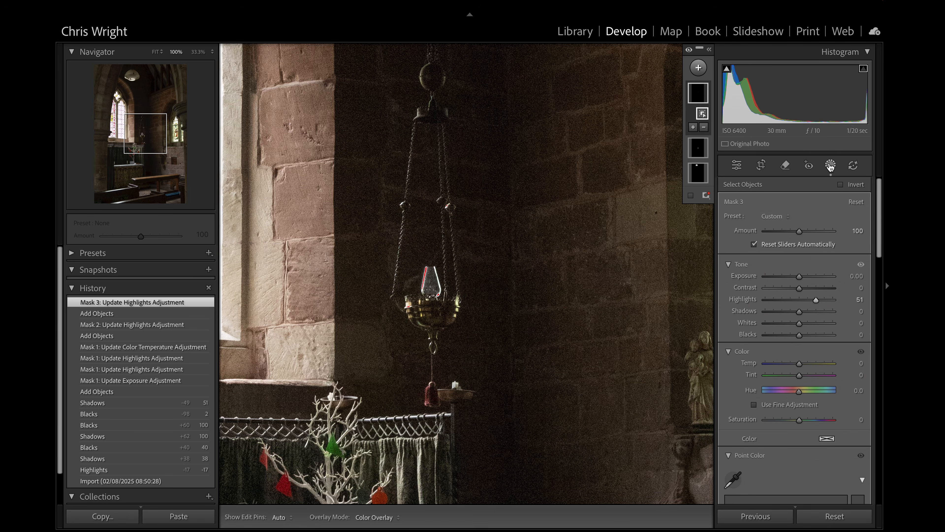
- Add an object-selection mask on the small bead of the oil lamp's left-hand chain and set its Highlights to 63
left_click(698, 67)
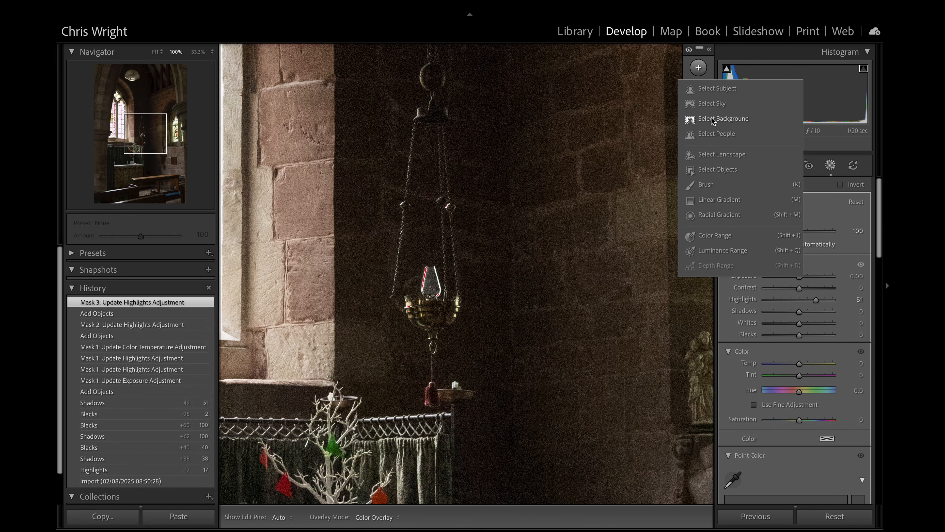
left_click(713, 171)
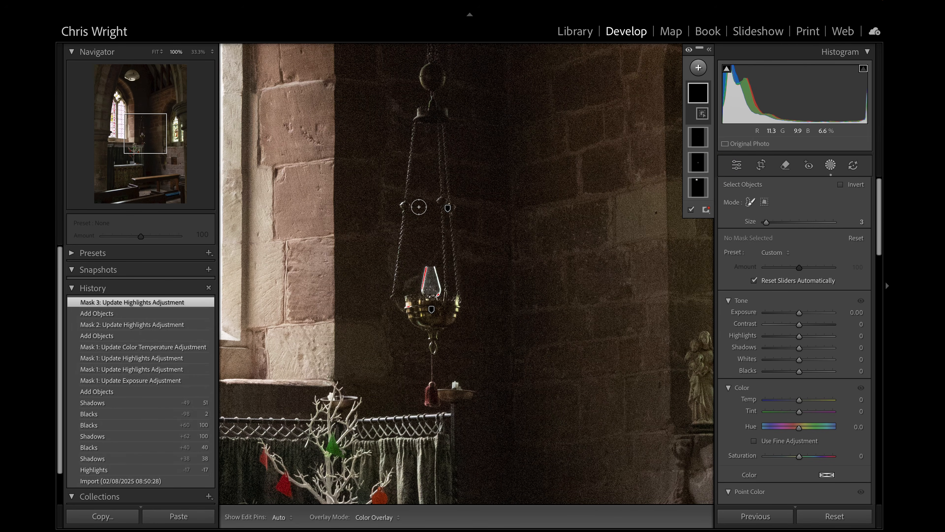
left_click(403, 204)
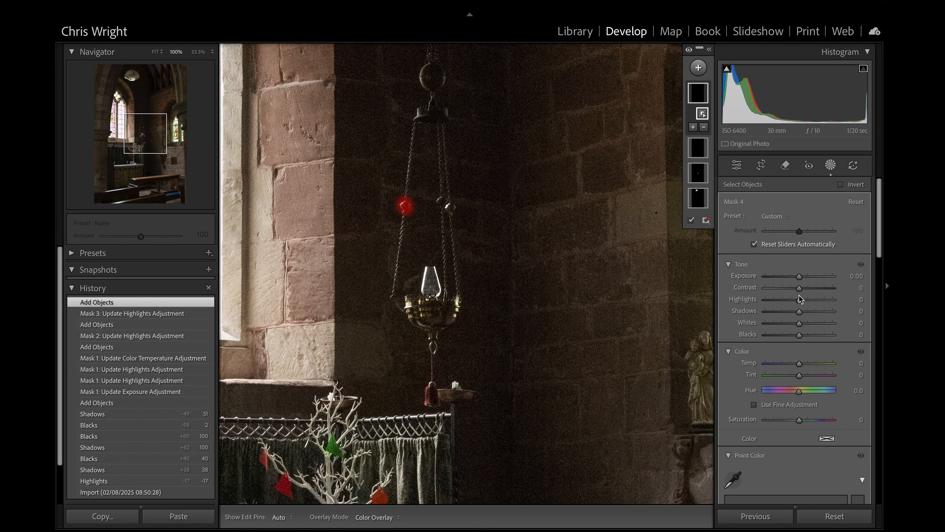
left_click_drag(799, 300, 819, 302)
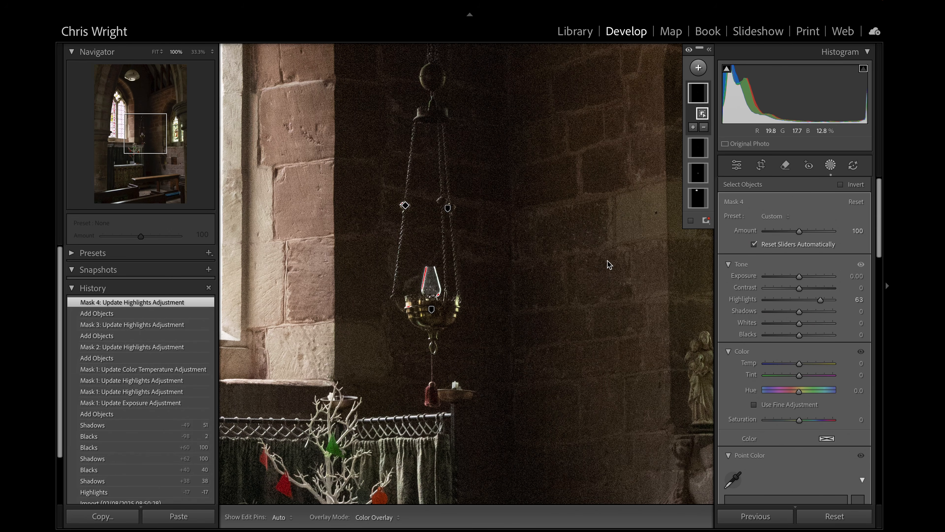
- Add an object-selection mask on the dark bracket holding the oil lamp's chains and set its Highlights to 51
scroll(607, 260, "up", 4)
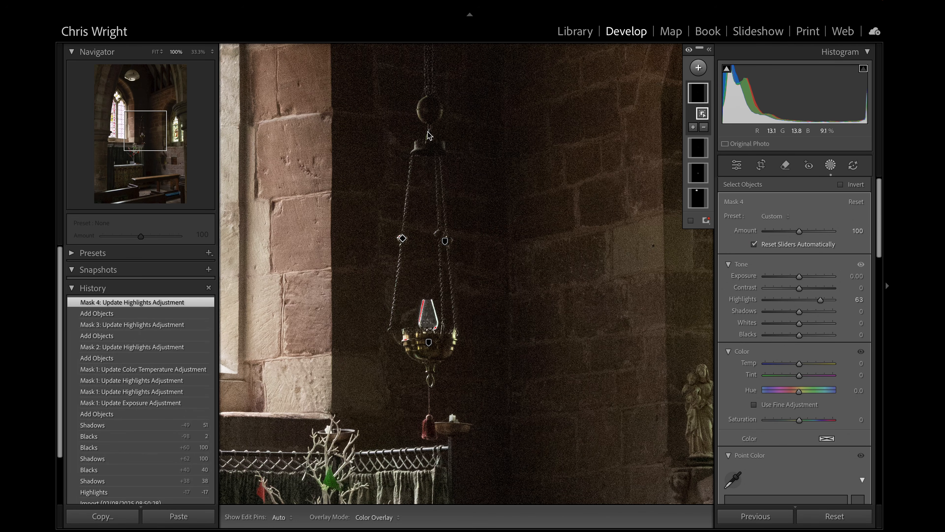
left_click(831, 166)
left_click(831, 165)
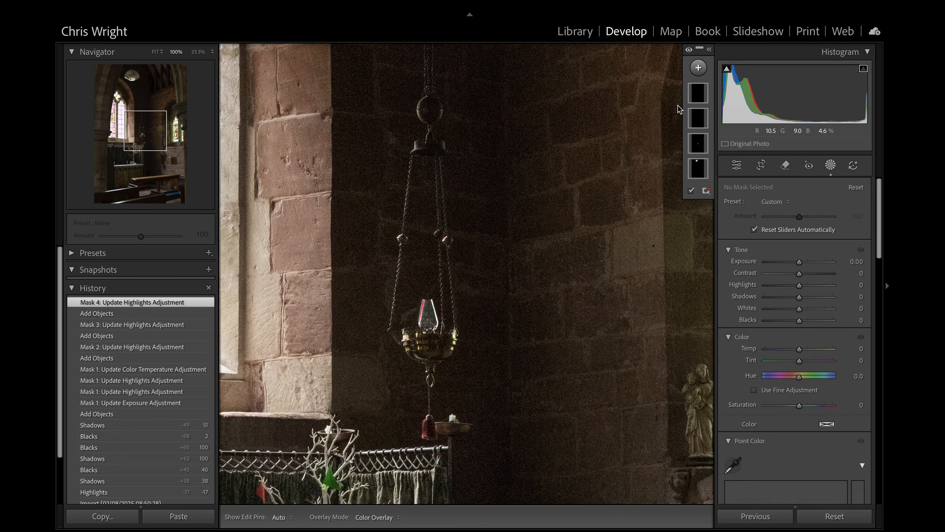
left_click(698, 68)
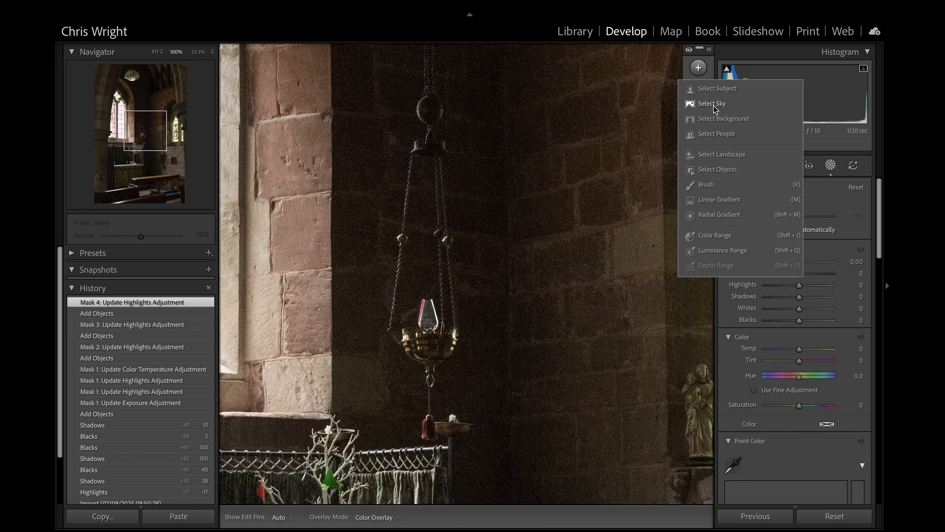
left_click(710, 170)
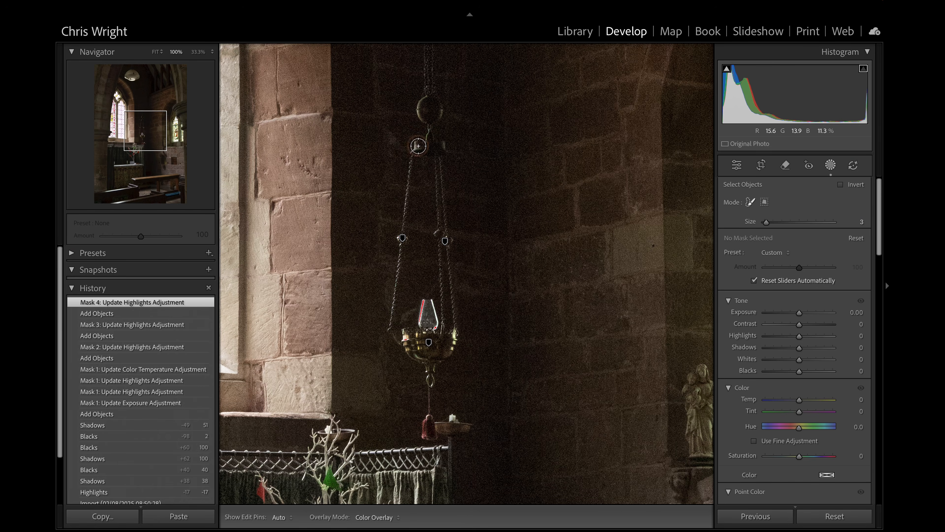
left_click_drag(418, 145, 443, 146)
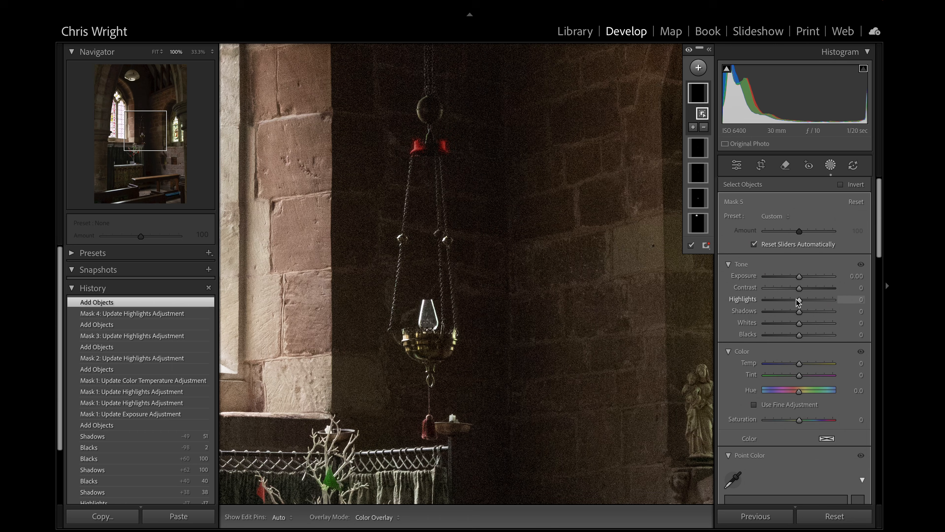
left_click_drag(800, 304, 817, 305)
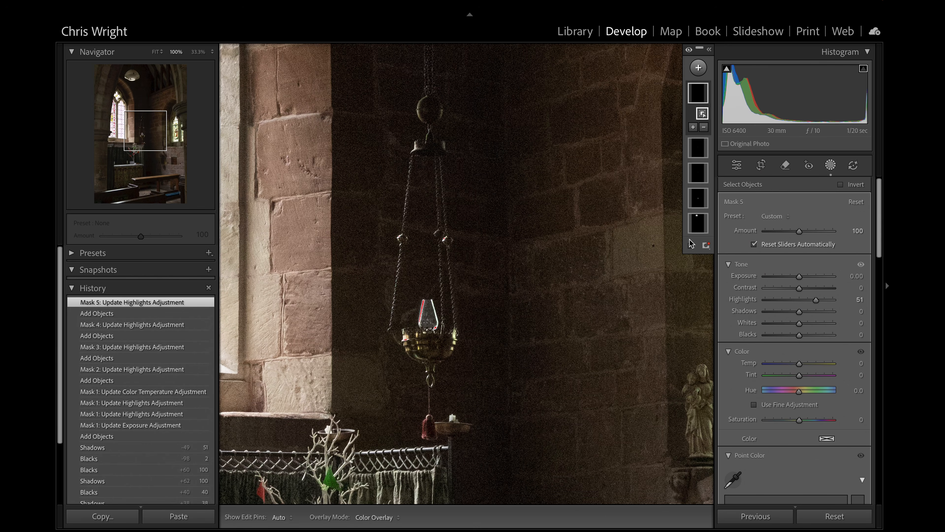
- Add an object-selection mask on the ball above the chain bracket, set its Highlights to 39, and leave masking
left_click(698, 67)
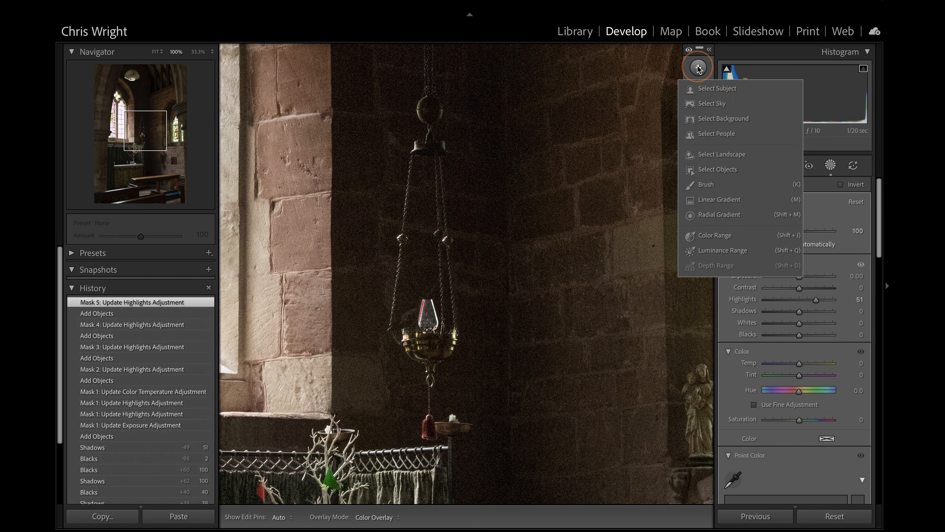
left_click(717, 169)
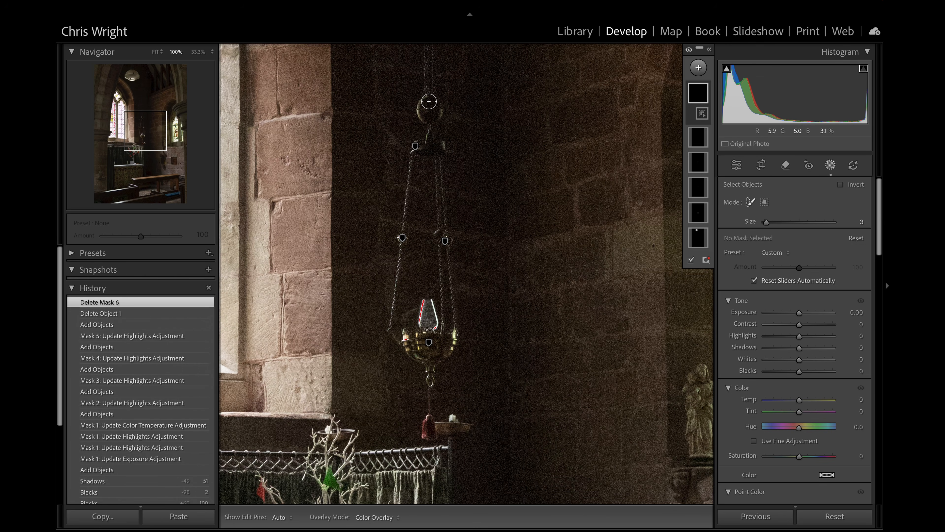
mouse_move(428, 101)
left_mouse_down()
mouse_move(431, 118)
mouse_move(432, 104)
left_mouse_up()
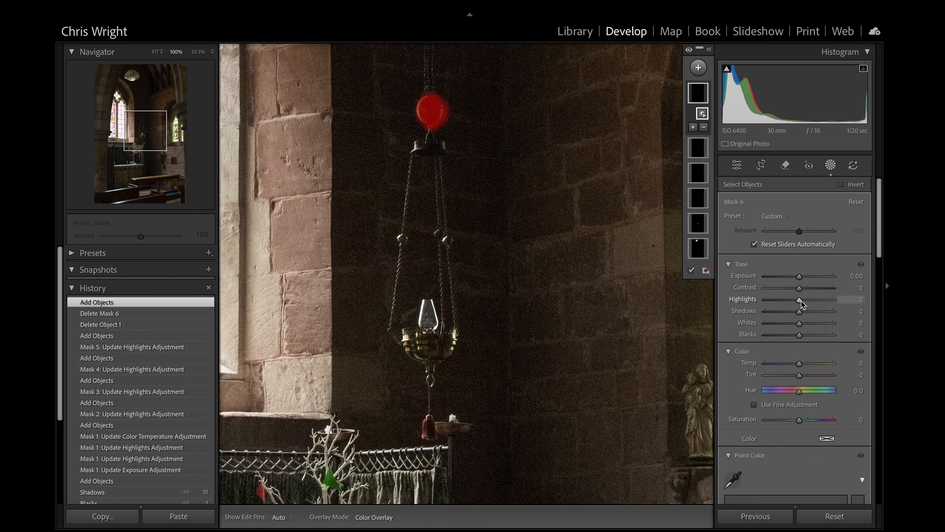
left_click_drag(799, 302, 813, 303)
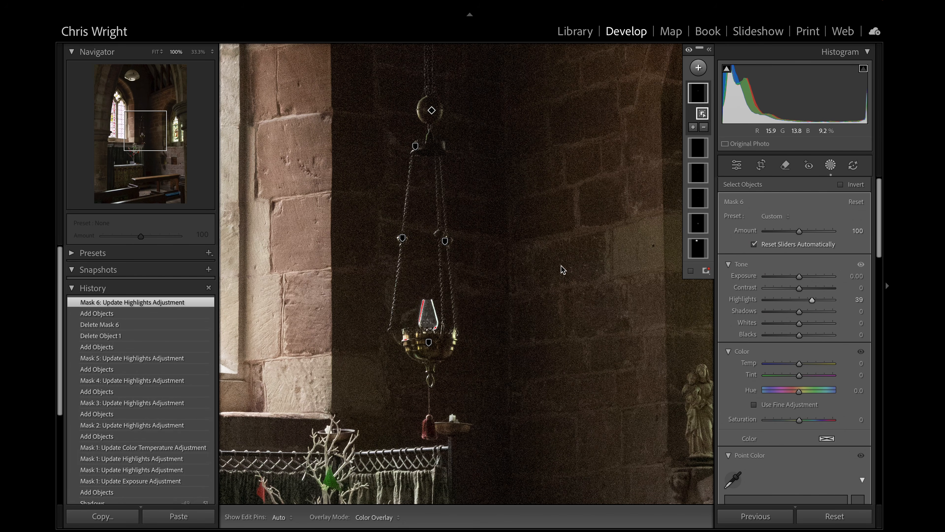
left_click(155, 52)
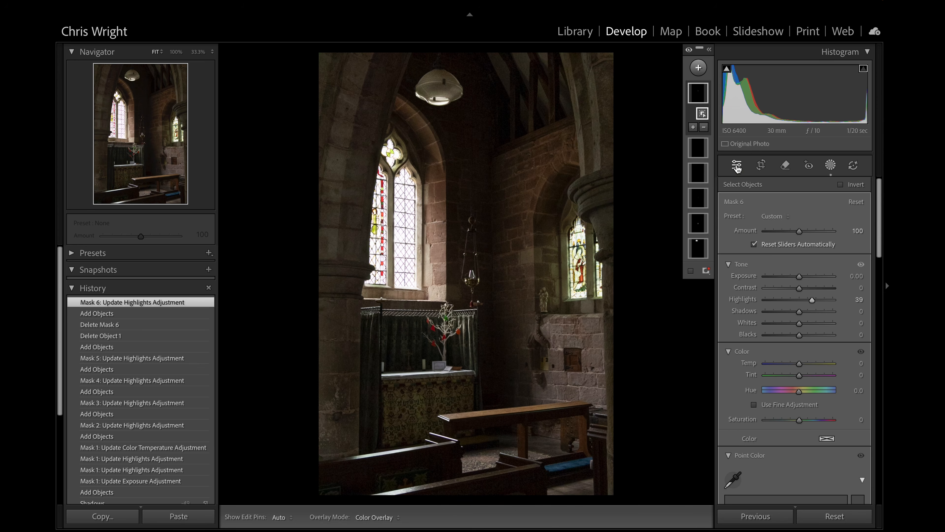
left_click(736, 165)
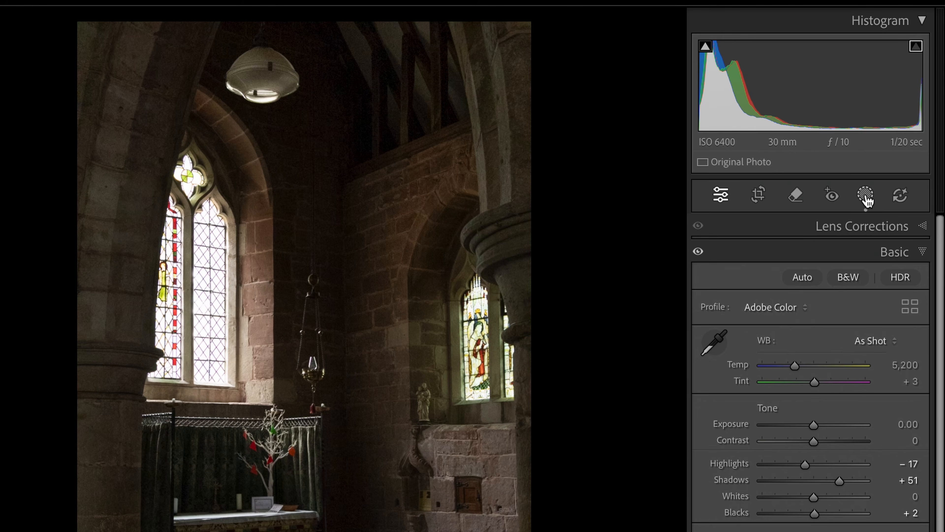
- Paint a new brush mask over the upper branches of the white tree on the altar
left_click(866, 198)
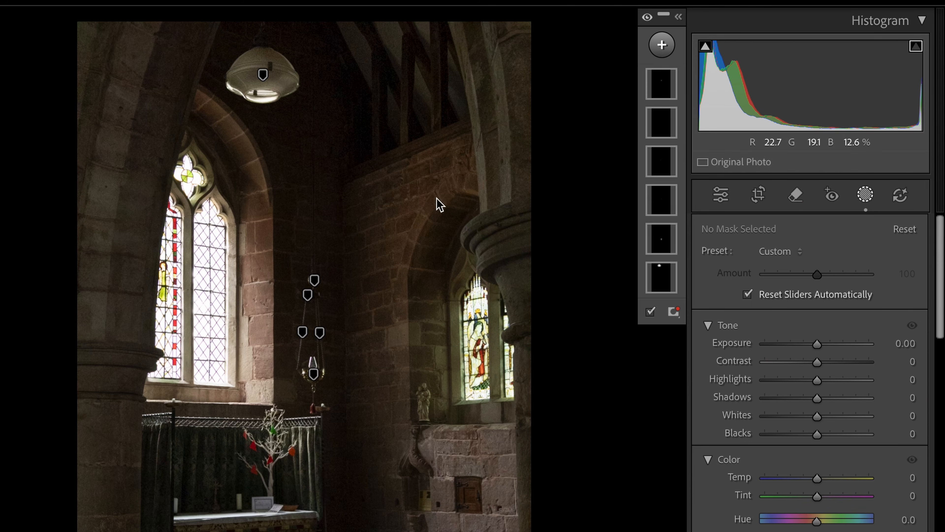
key("z")
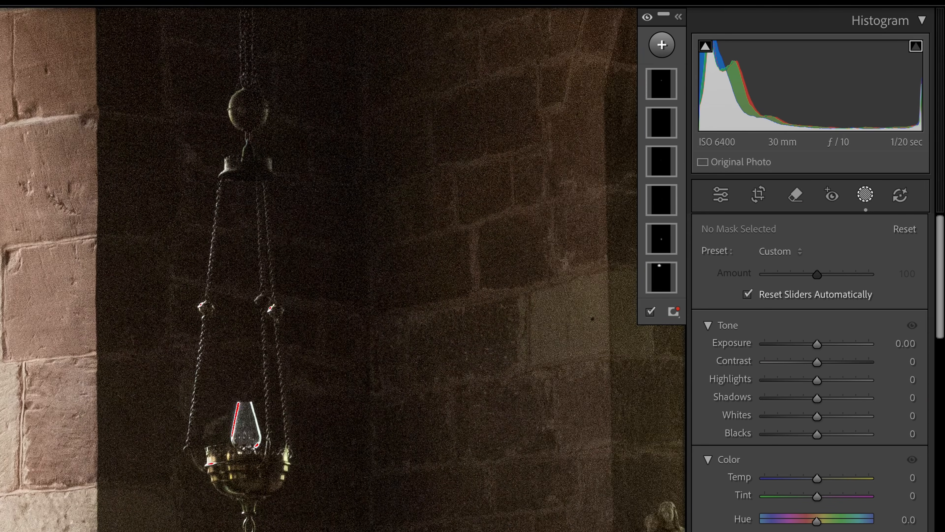
scroll(187, 394, "down", 10)
scroll(191, 400, "left", 3)
scroll(190, 400, "down", 1)
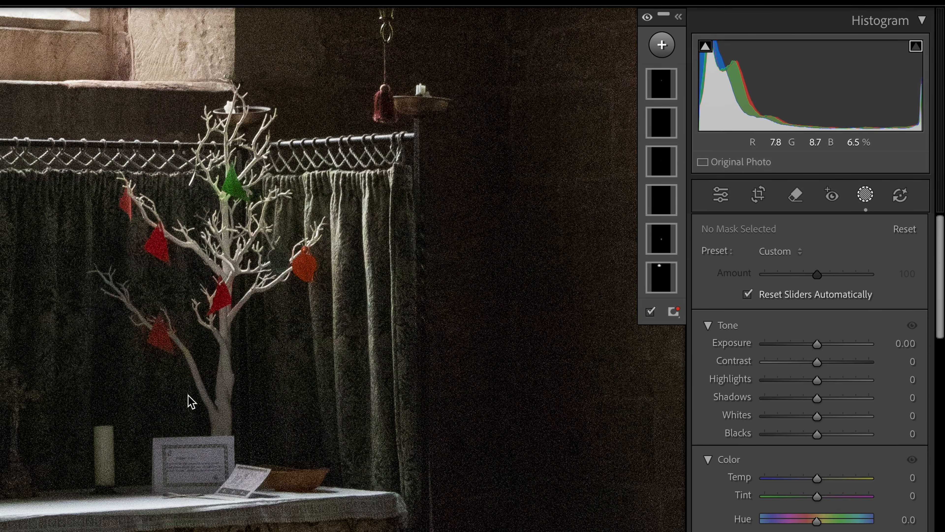
scroll(191, 400, "left", 1)
scroll(190, 400, "down", 1)
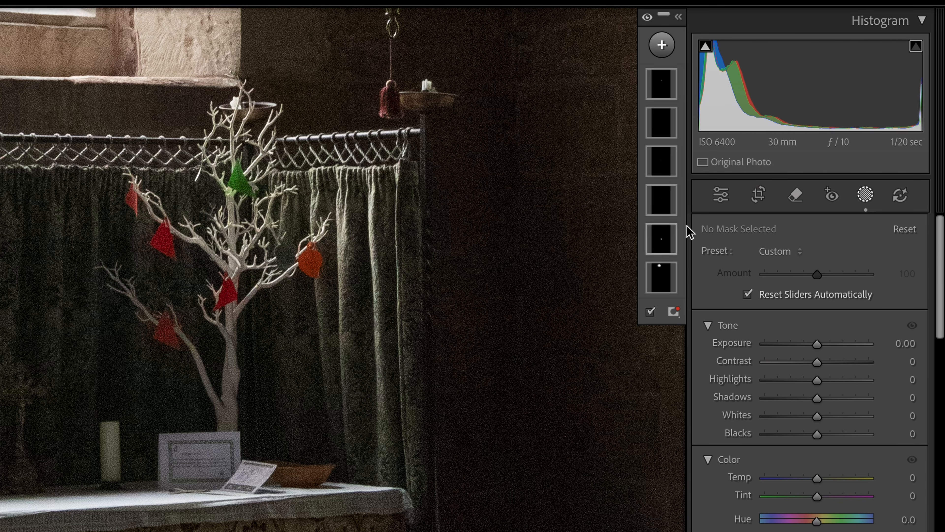
left_click(661, 45)
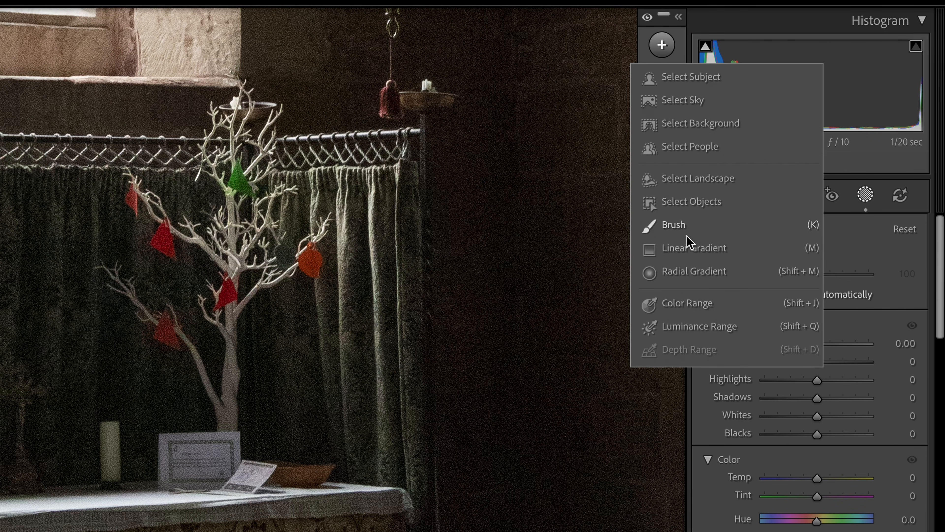
left_click(680, 225)
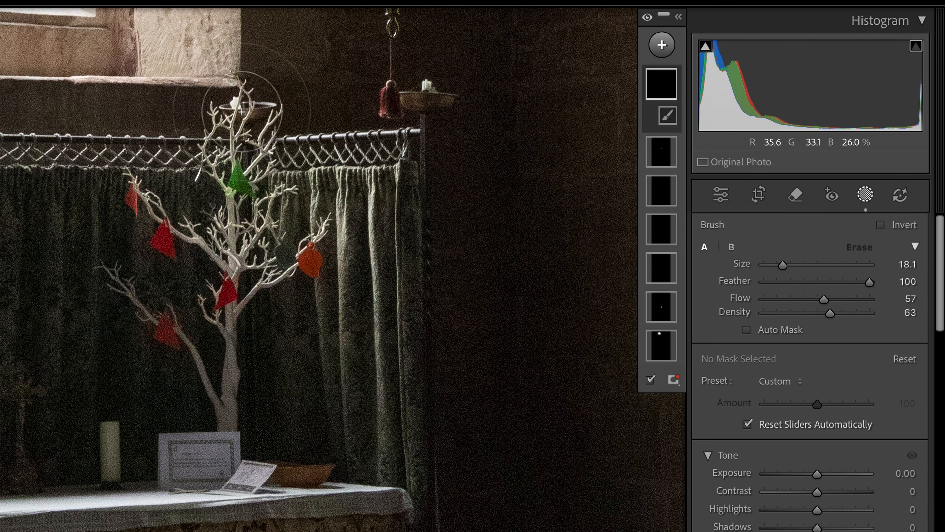
mouse_move(239, 116)
left_mouse_down()
mouse_move(243, 105)
mouse_move(268, 112)
mouse_move(204, 112)
mouse_move(282, 238)
mouse_move(313, 246)
mouse_move(228, 285)
mouse_move(91, 156)
mouse_move(201, 239)
mouse_move(230, 284)
mouse_move(232, 95)
mouse_move(243, 126)
mouse_move(240, 112)
left_mouse_up()
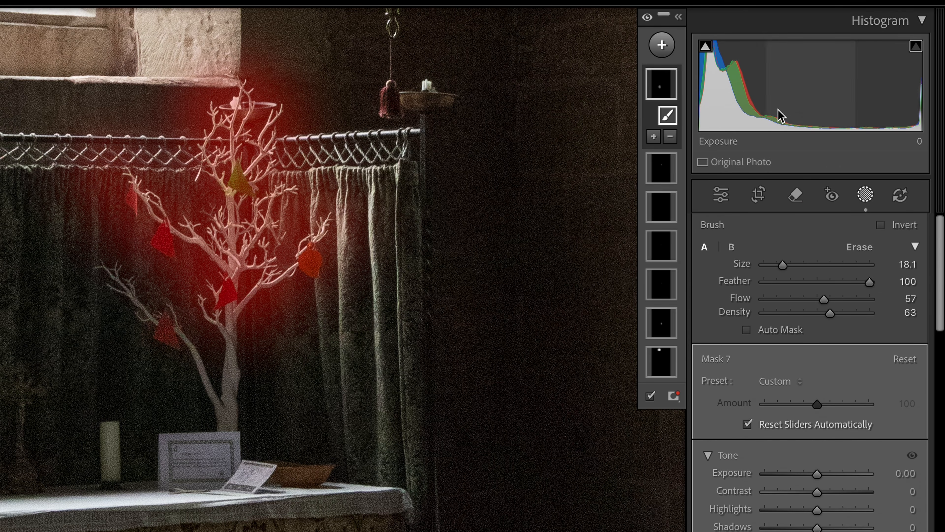
- Intersect the tree's brush mask with a Color Range sampled from the pale branches, with Refine at 16
right_click(665, 88)
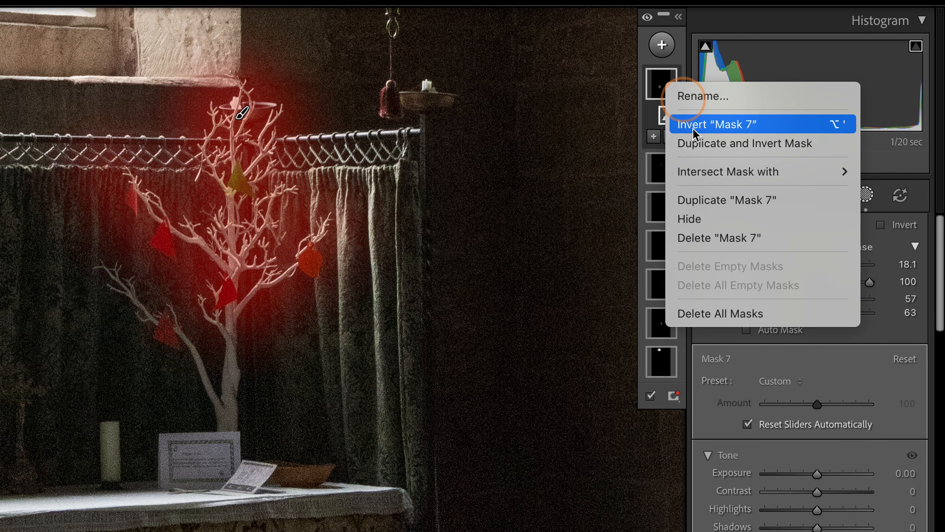
mouse_move(718, 174)
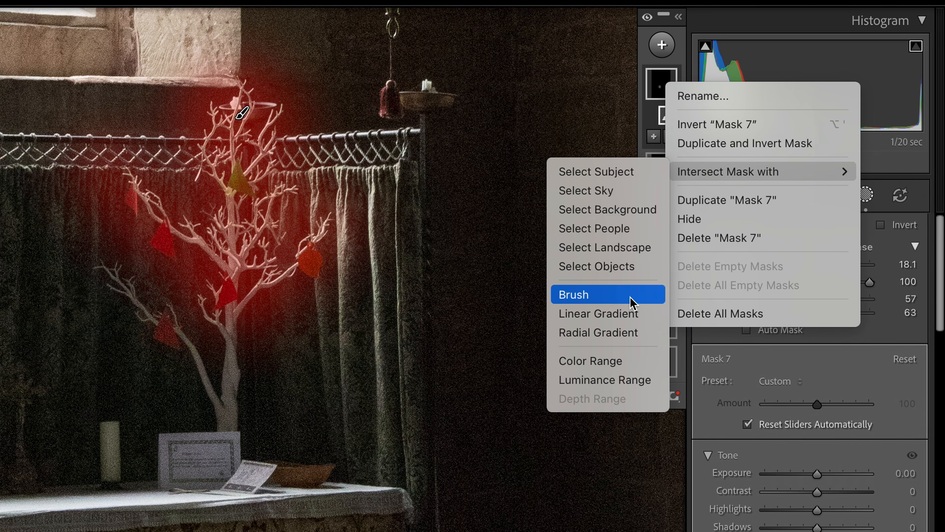
left_click(594, 363)
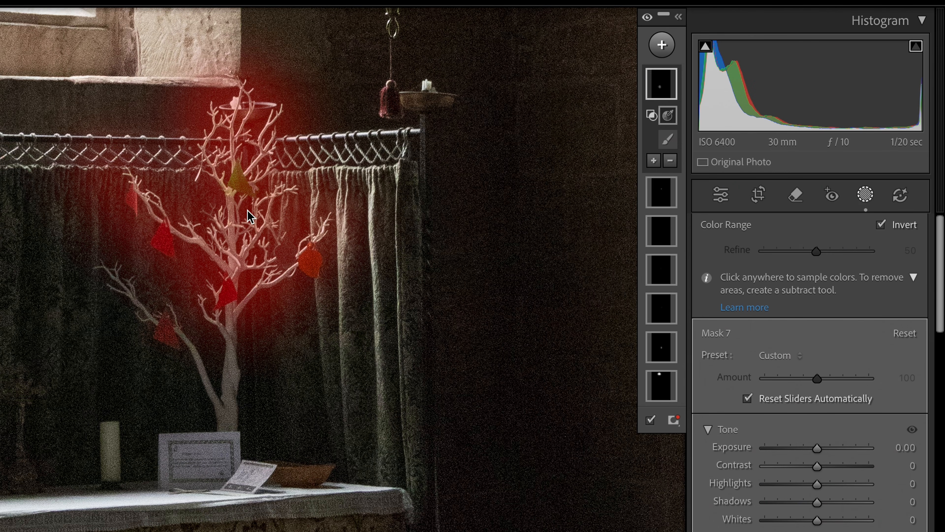
left_click(235, 214)
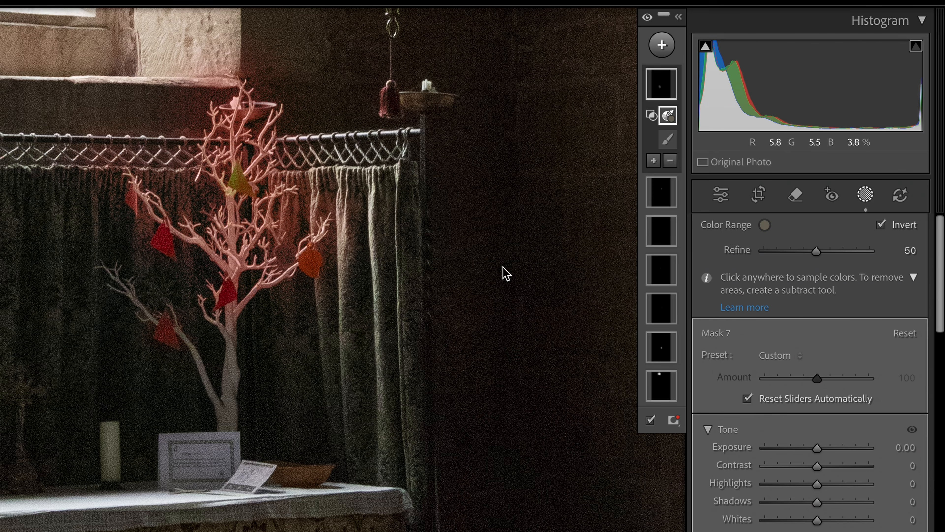
left_click_drag(816, 251, 781, 257)
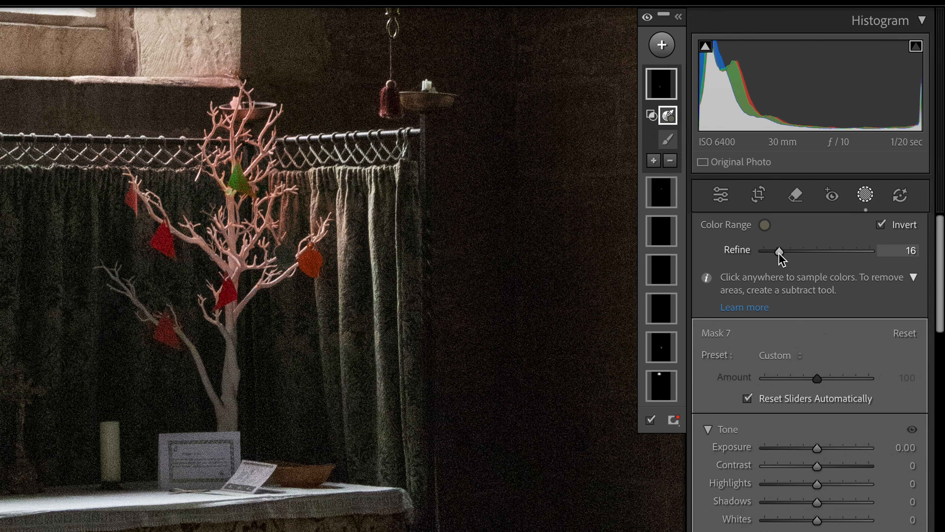
left_click_drag(779, 254, 777, 253)
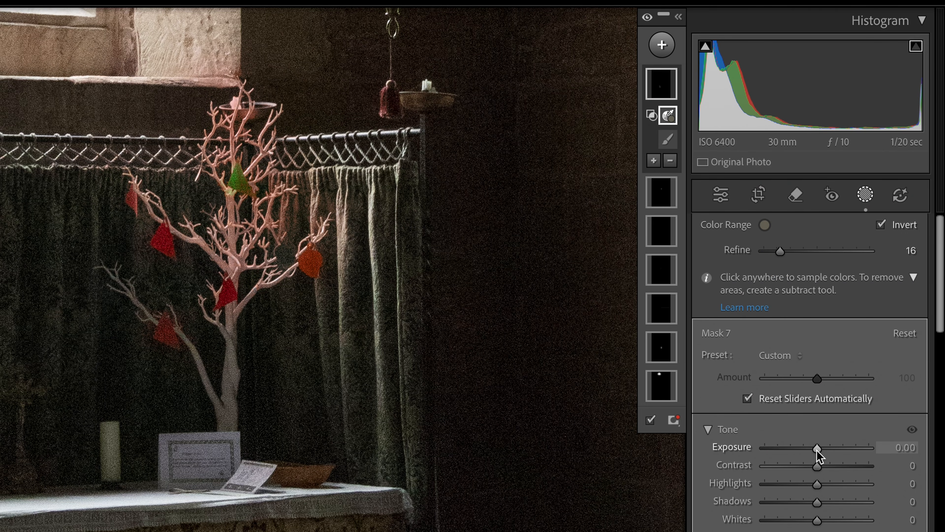
- Set the tree mask's Exposure to 2.00
left_click_drag(817, 450, 840, 446)
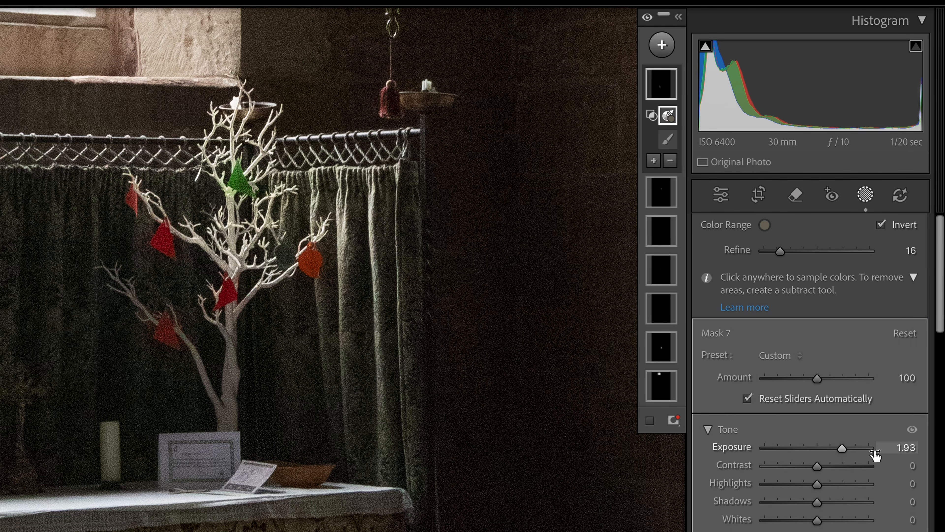
left_click(842, 447)
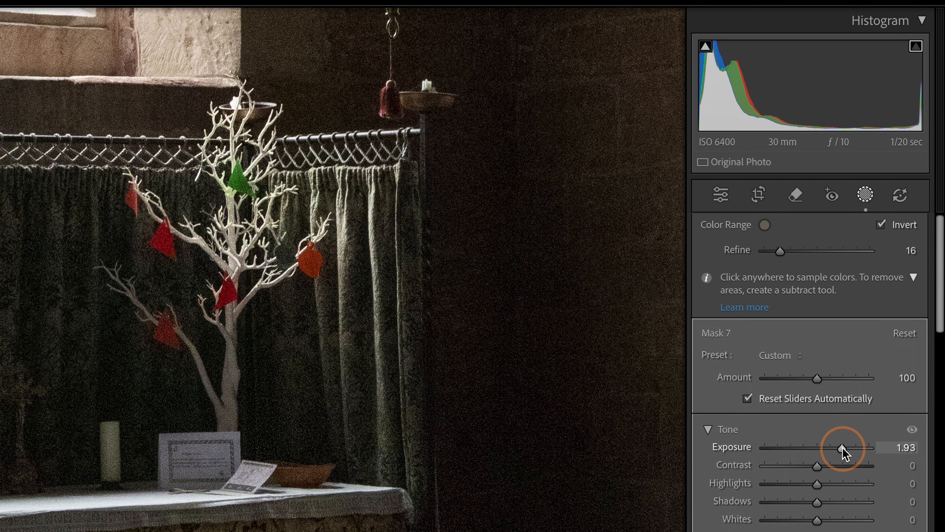
left_click_drag(843, 447, 843, 448)
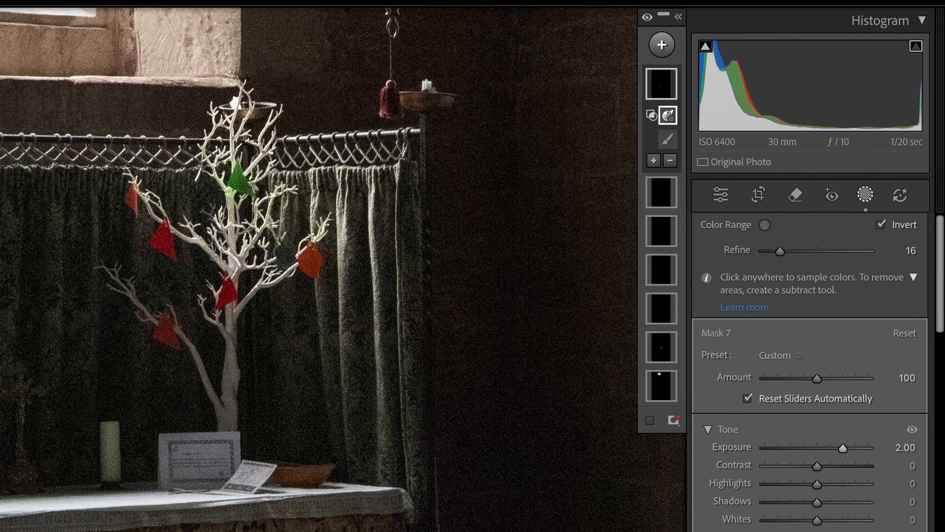
- Leave masking and enable Denoise for the church photo at an amount of 50
key("z")
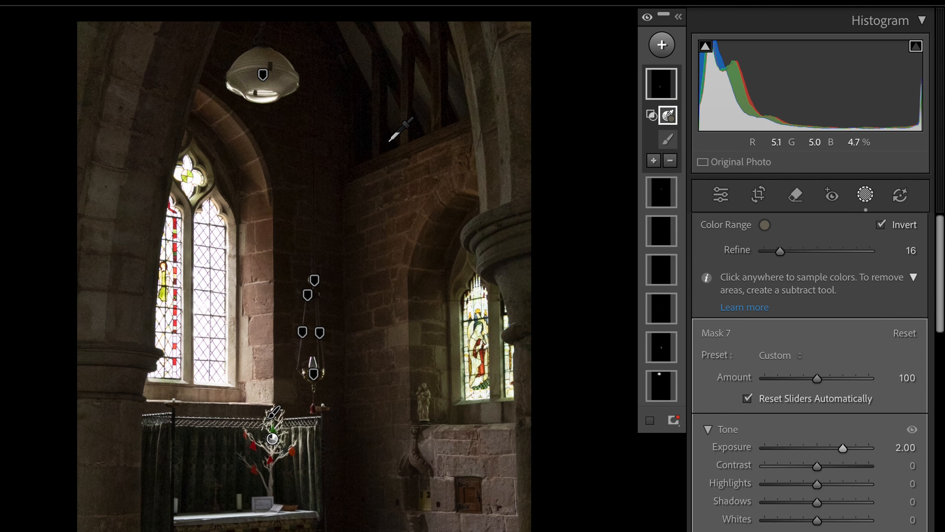
left_click(721, 195)
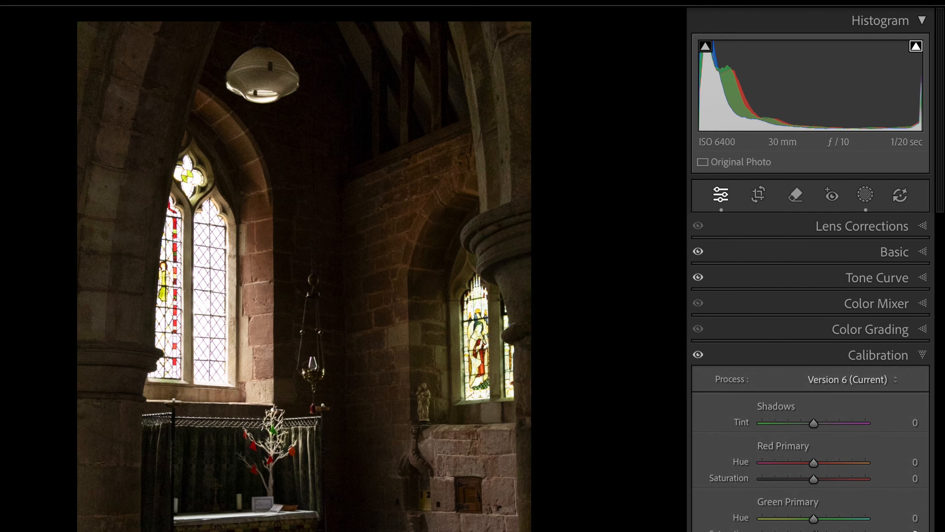
key("super+5")
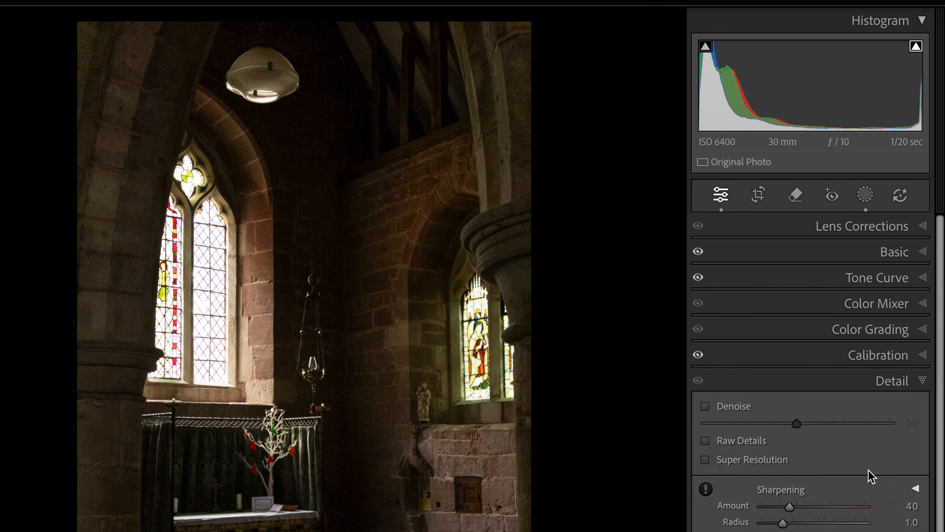
scroll(871, 475, "down", 2)
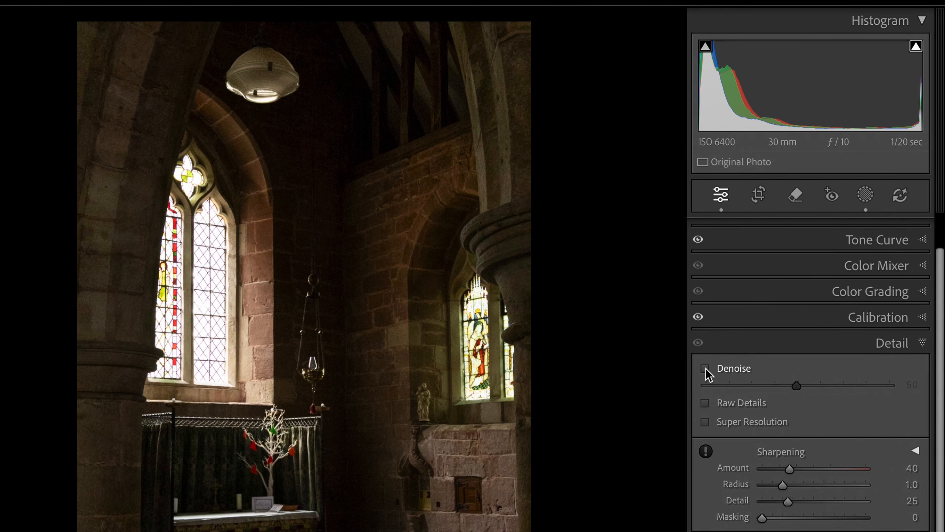
left_click(706, 368)
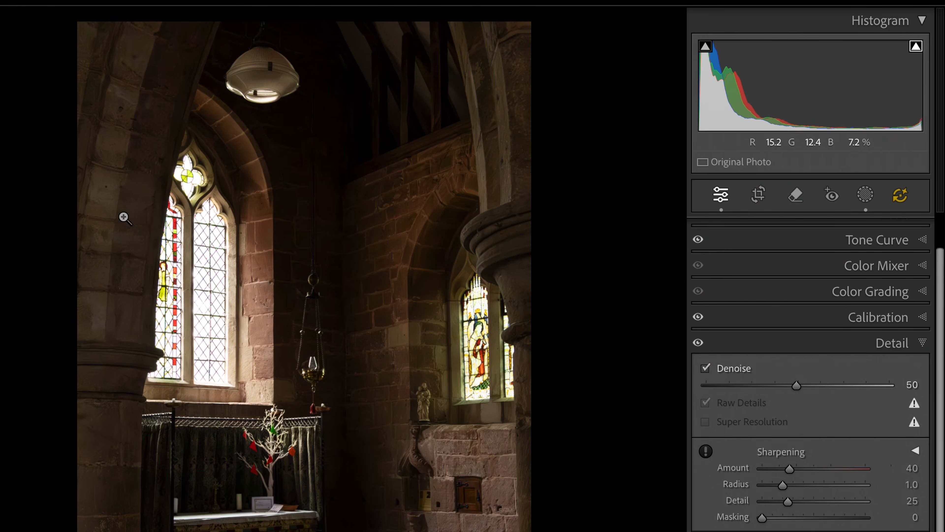
key("z")
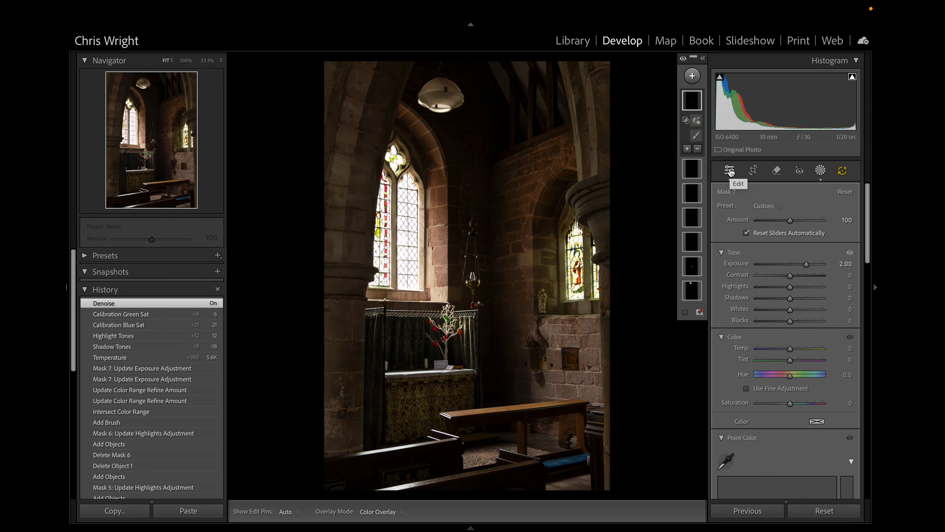
- Return to the global edit settings and compare the edited church photo with its Before view
left_click(729, 170)
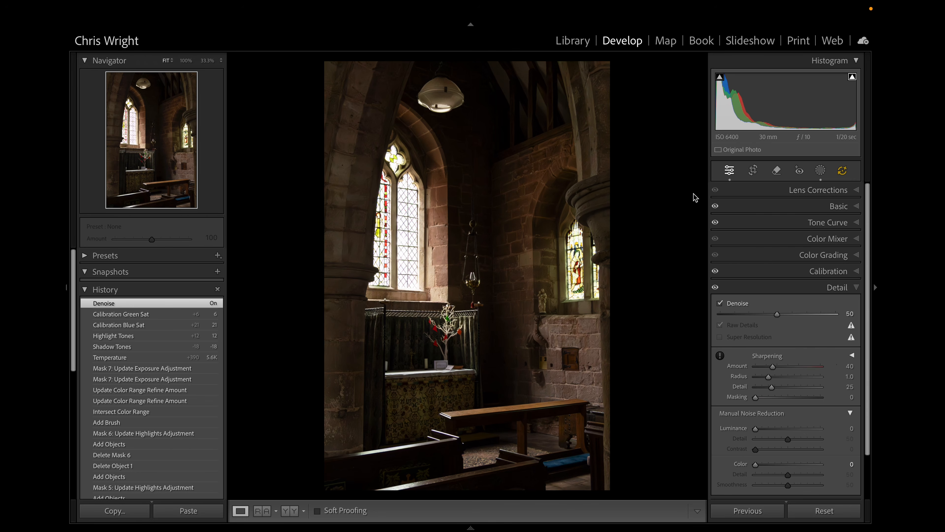
key("backslash")
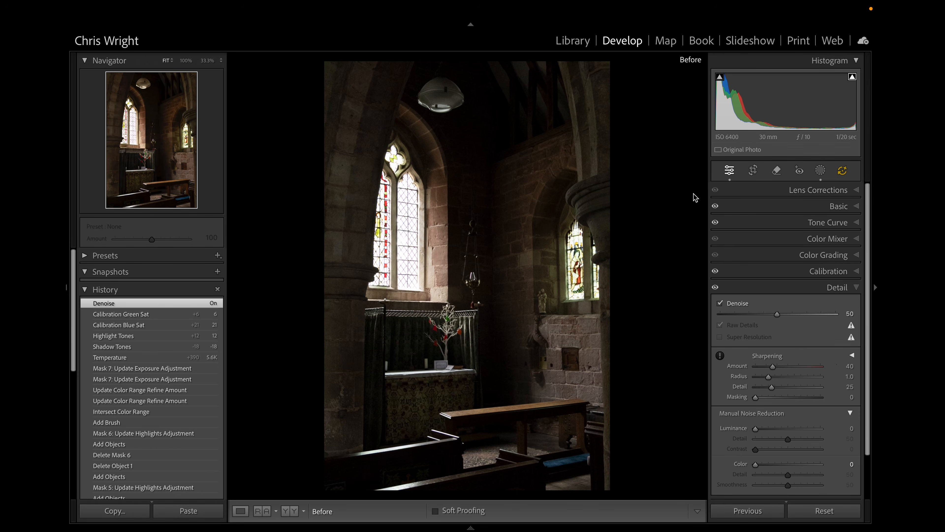
key("backslash")
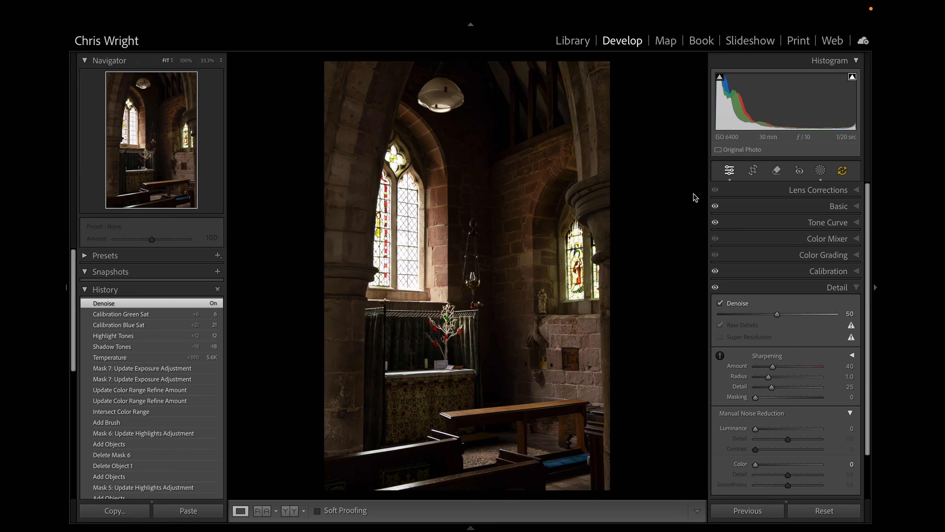
key("backslash")
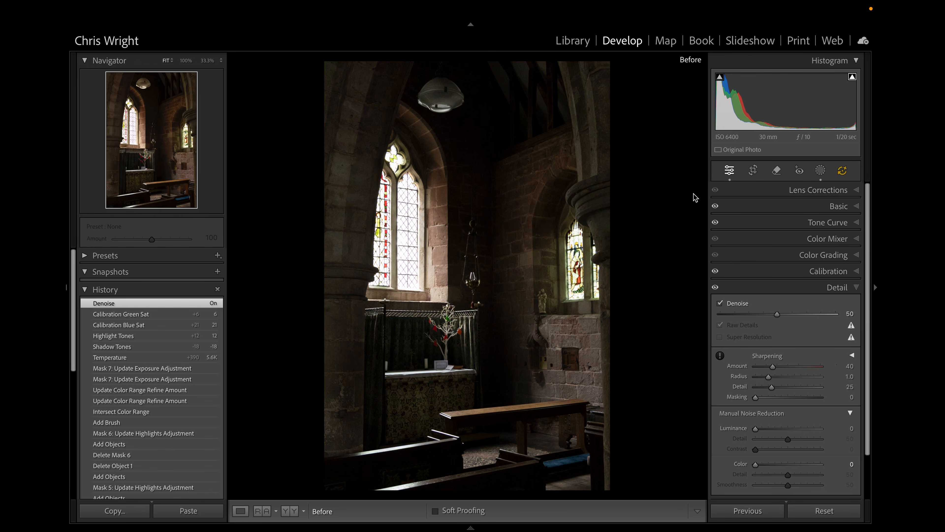
key("backslash")
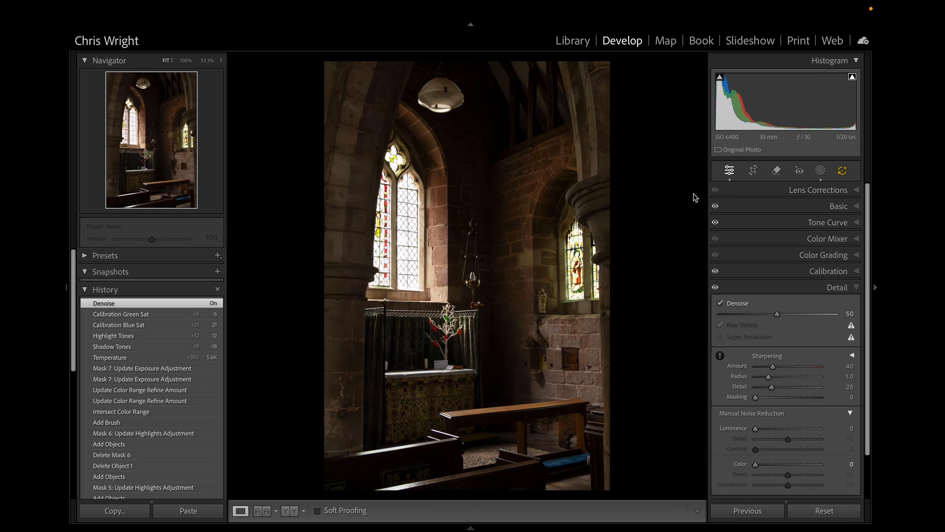
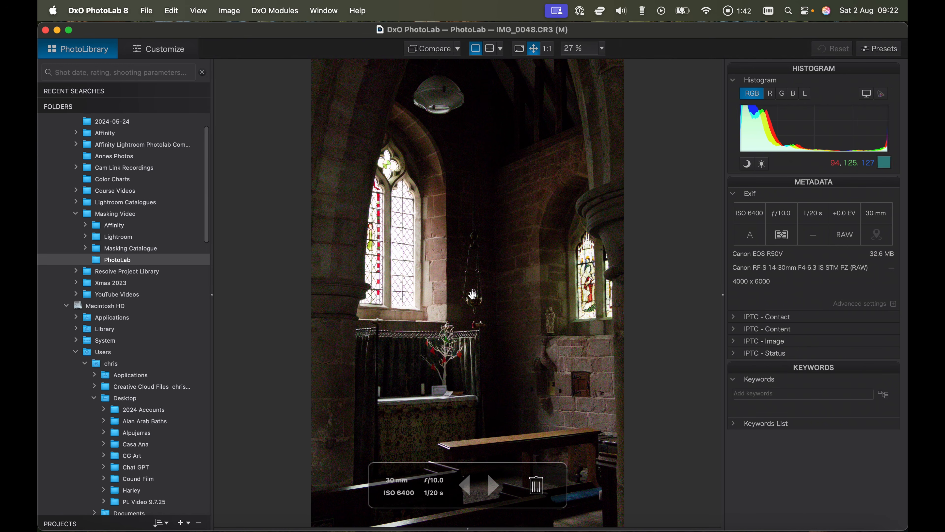
- Switch to DxO PhotoLab and examine IMG_0048.CR3 closely around the hanging lamp, tree and altar, ending on the whole image
scroll(474, 299, "up", 10)
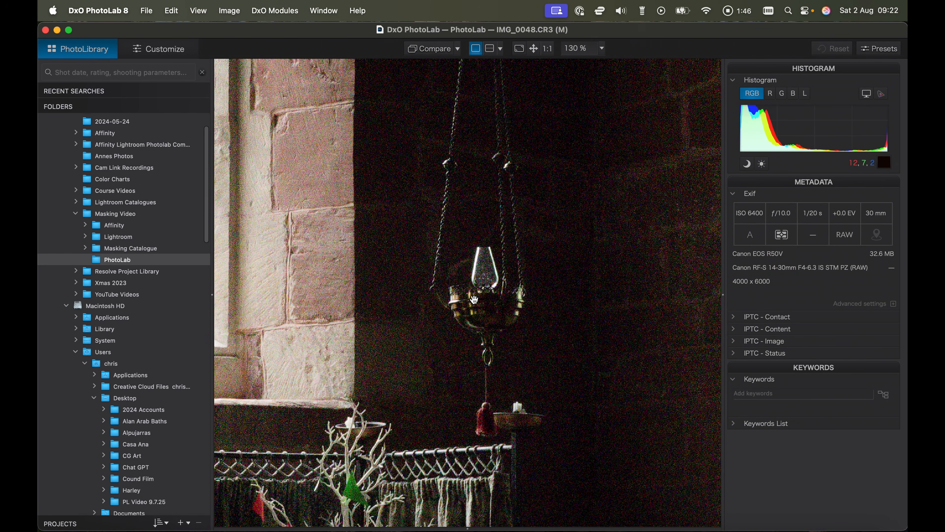
scroll(472, 300, "down", 1)
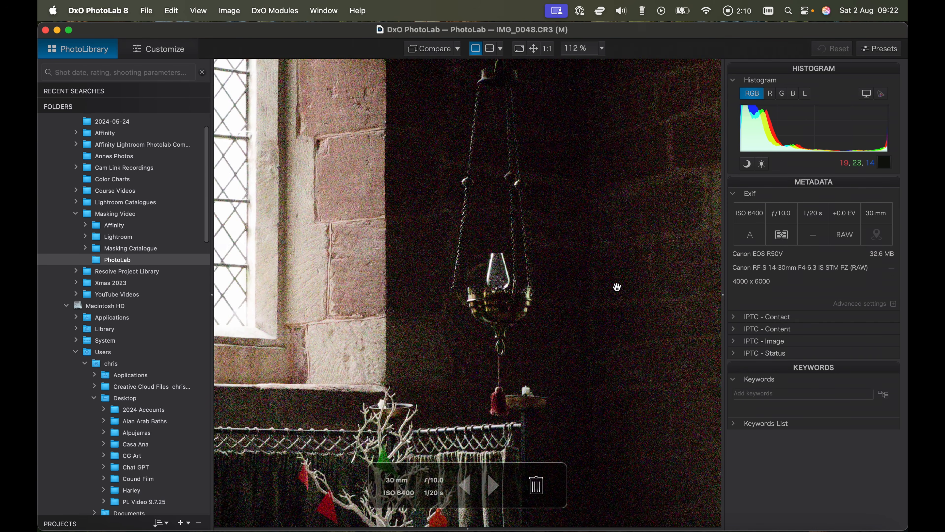
scroll(616, 287, "down", 3)
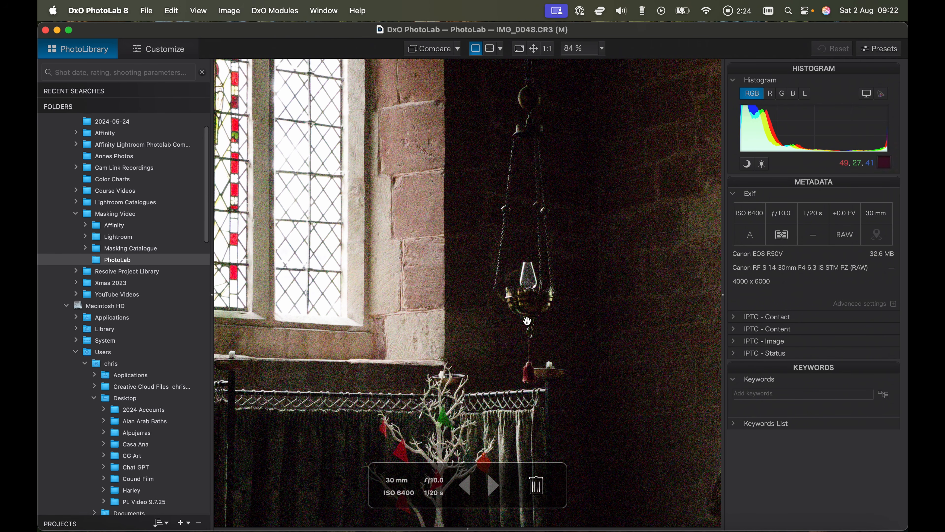
scroll(602, 336, "down", 5)
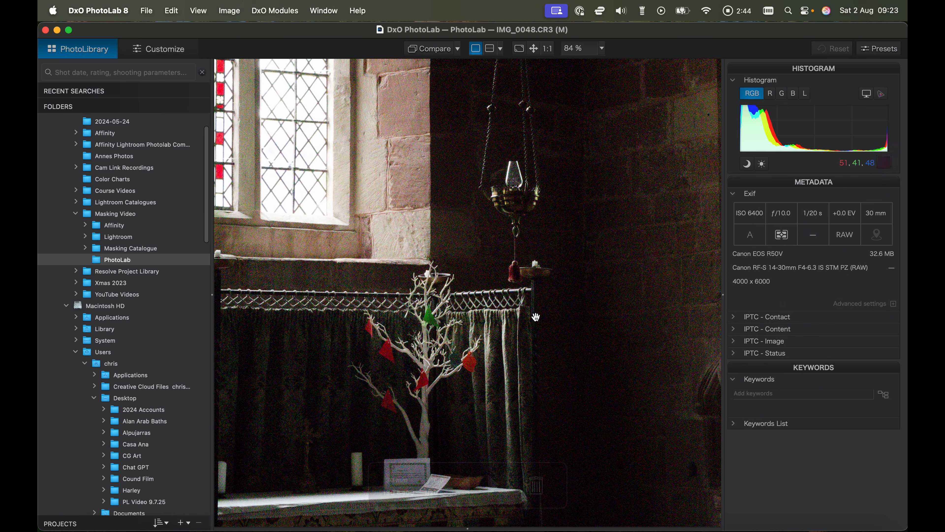
scroll(542, 326, "down", 5)
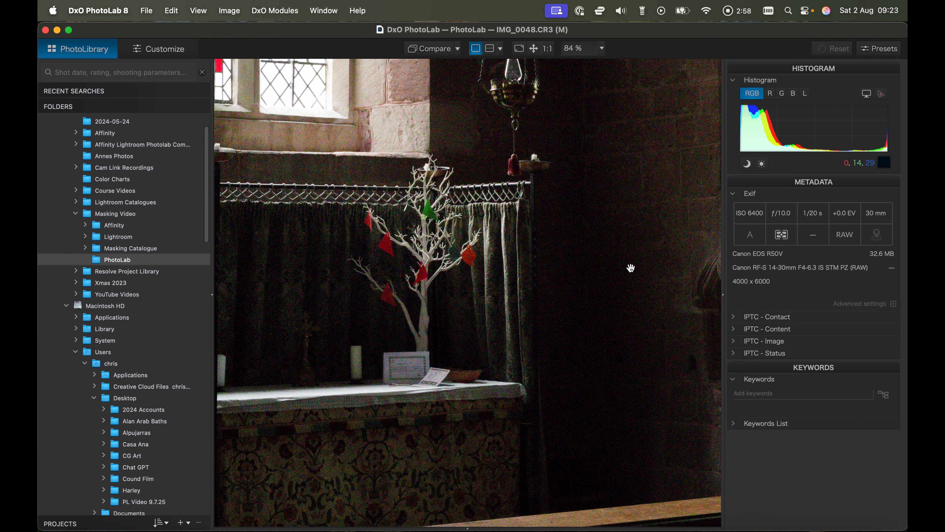
scroll(630, 268, "down", 2)
scroll(630, 268, "down", 5)
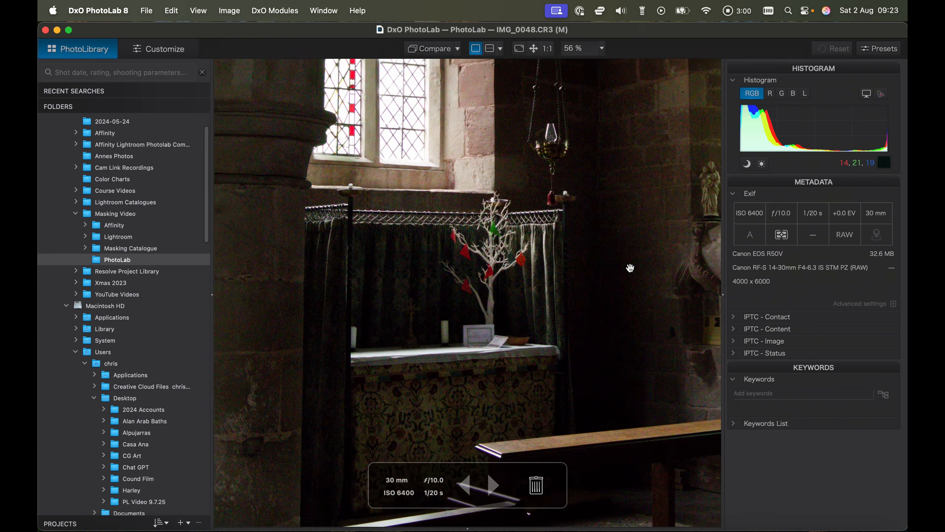
scroll(630, 268, "up", 2)
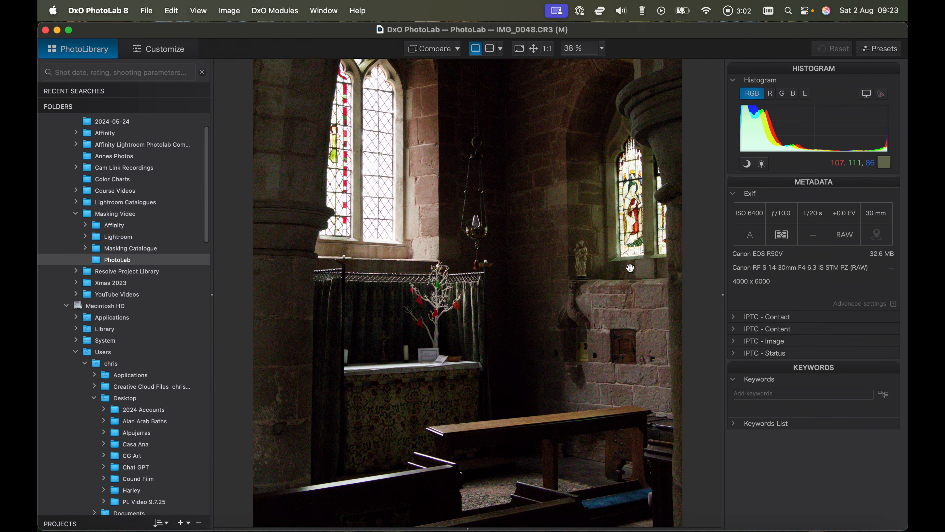
scroll(630, 268, "down", 3)
scroll(632, 271, "down", 1)
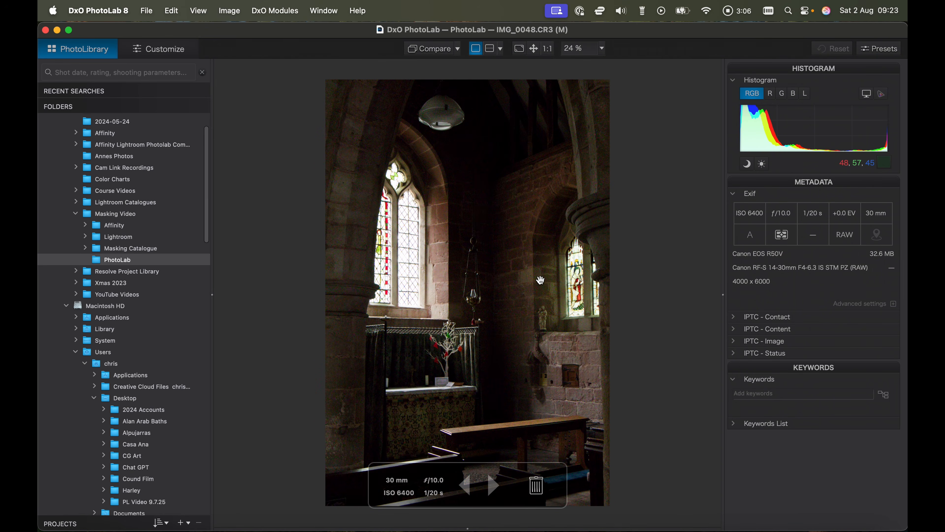
- Open the image for customizing with the image browser collapsed, and apply the "3 - DxO Optical Corrections only" preset
left_click(163, 49)
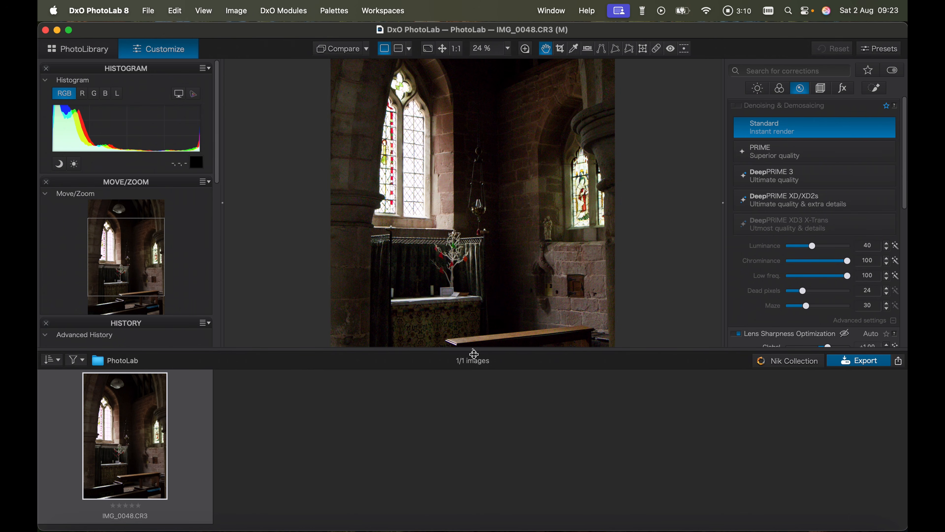
left_click_drag(473, 350, 473, 350)
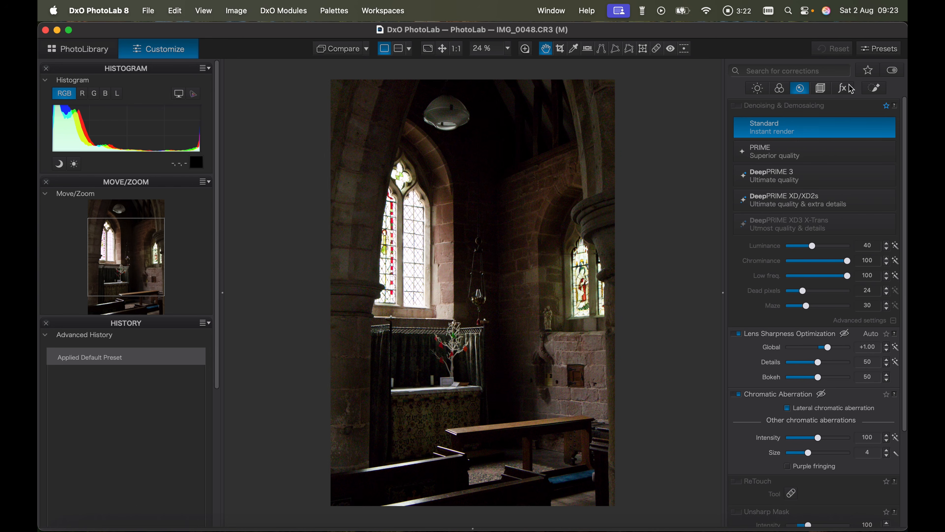
left_click(885, 52)
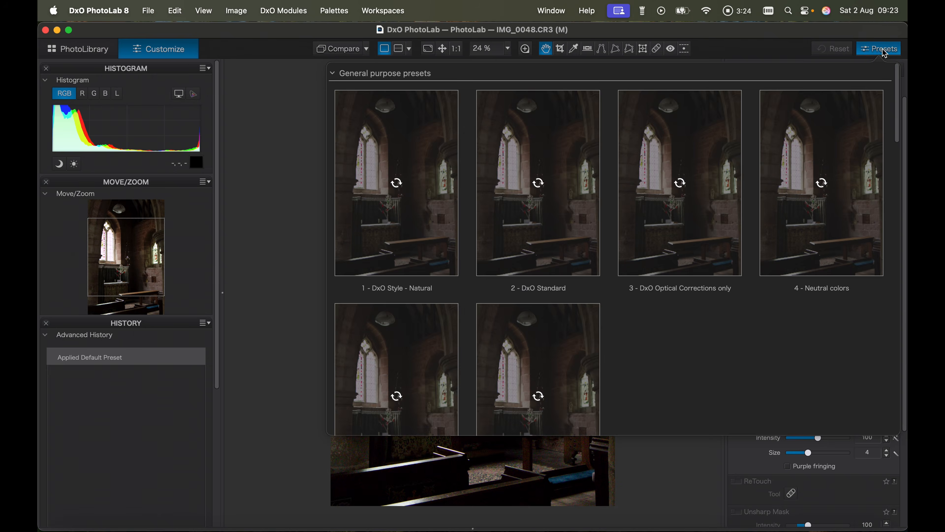
left_click(688, 182)
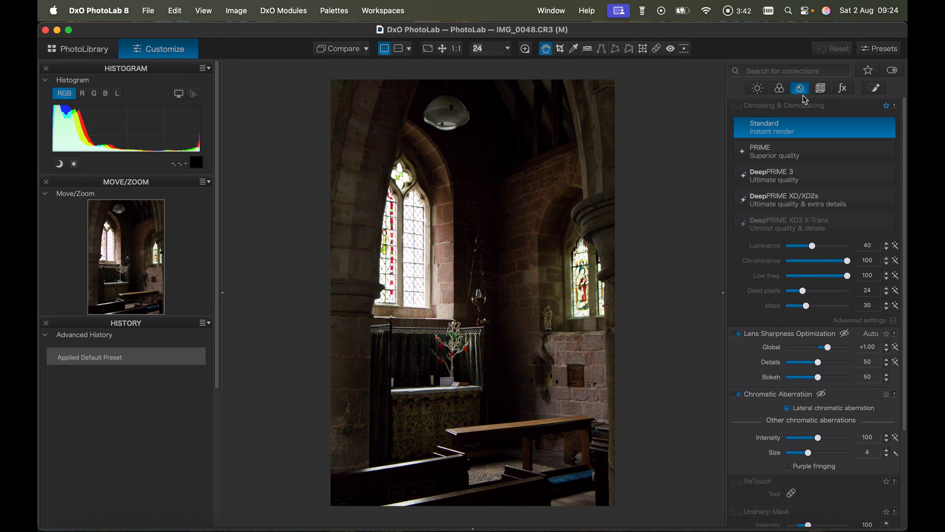
- Add a Control Point local adjustment on the lower rim of the ceiling lamp and enlarge its circle around the whole shade
left_click(876, 92)
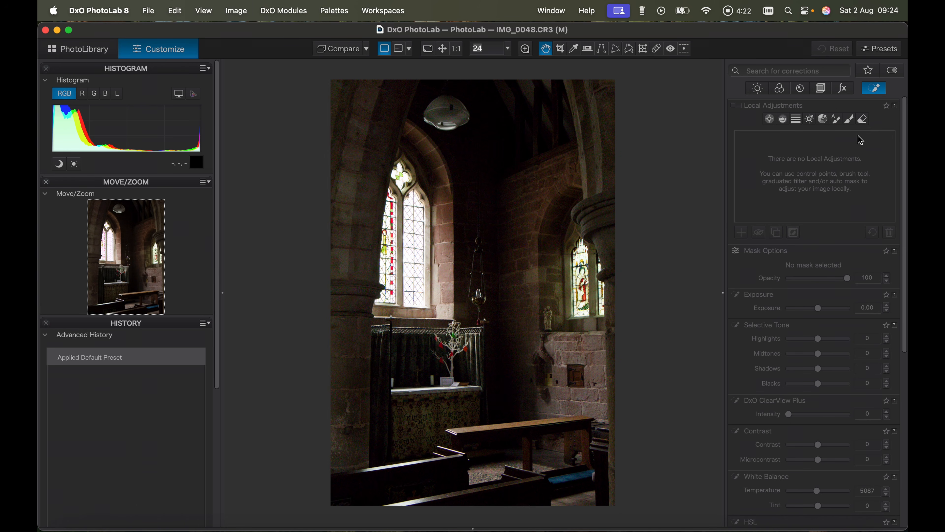
left_click(770, 119)
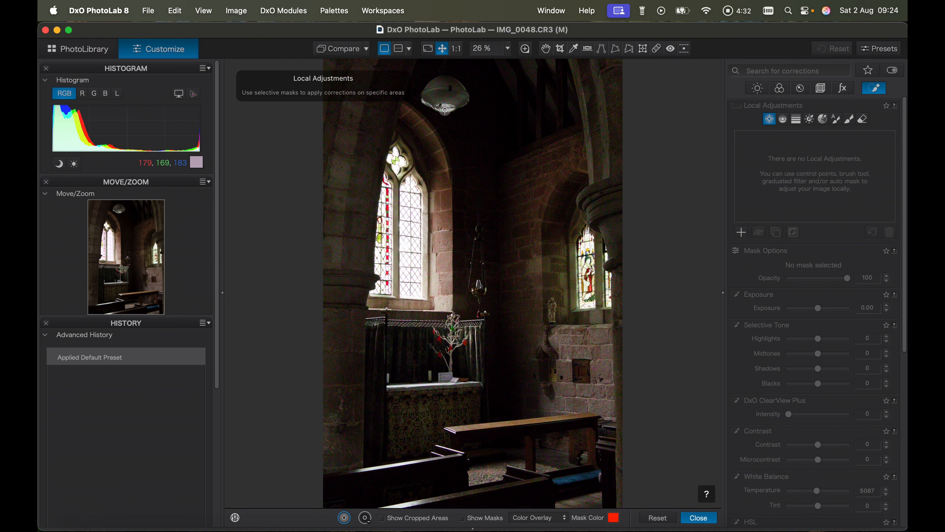
left_click(445, 109)
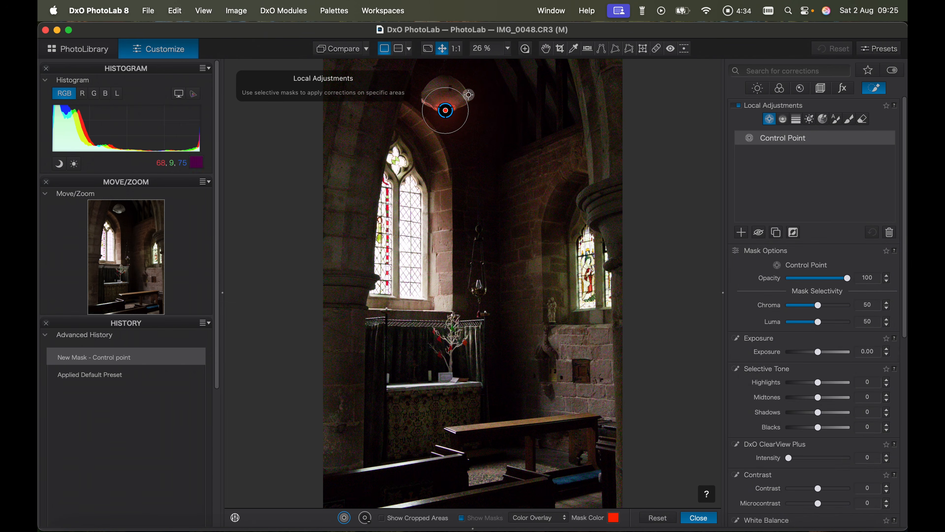
left_click_drag(443, 90, 438, 70)
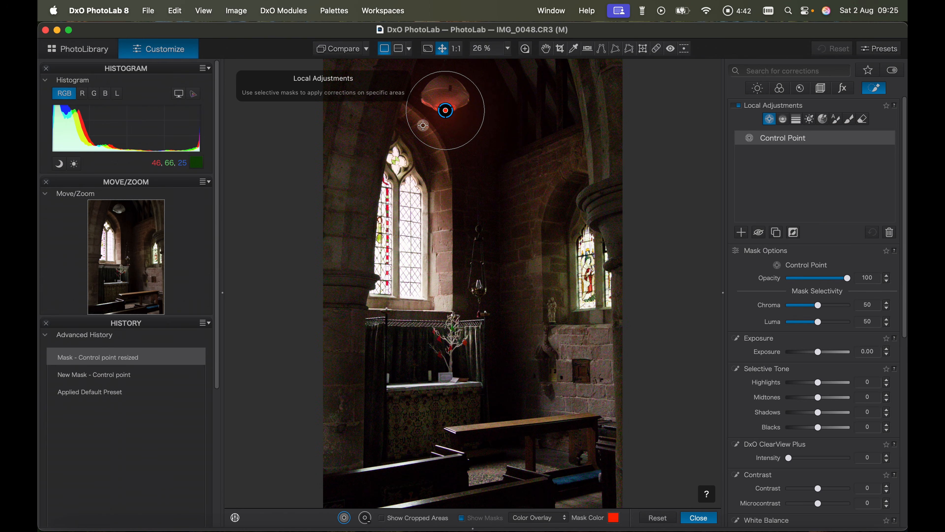
- Set the lamp control point's Chroma selectivity to 62, Highlights to 67 and Midtones to 59
key("e")
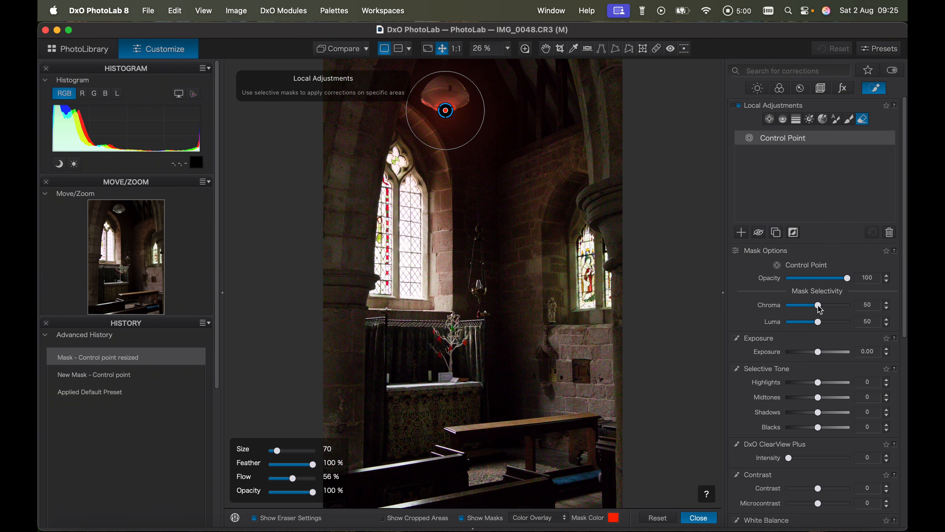
mouse_move(820, 308)
left_mouse_down()
mouse_move(800, 309)
mouse_move(836, 309)
mouse_move(792, 311)
mouse_move(832, 308)
mouse_move(815, 312)
left_mouse_up()
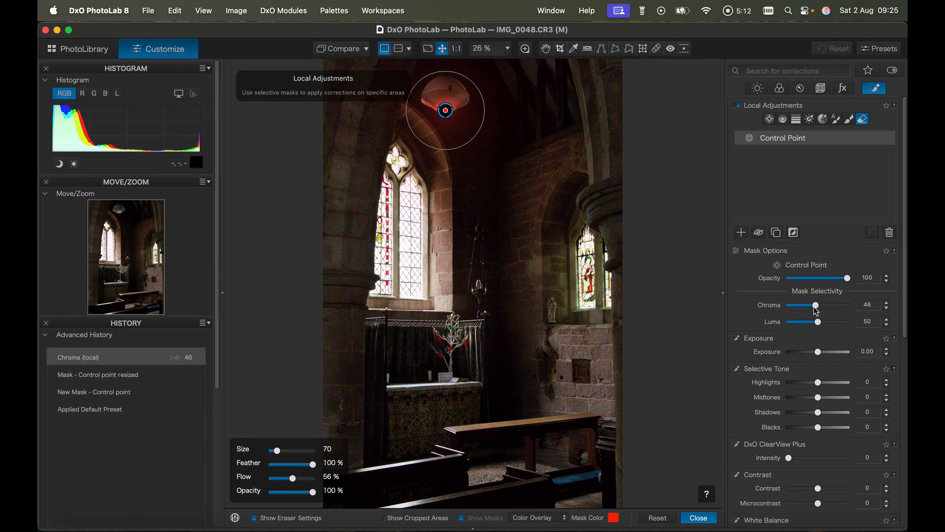
mouse_move(816, 307)
left_mouse_down()
mouse_move(826, 307)
mouse_move(819, 325)
left_mouse_up()
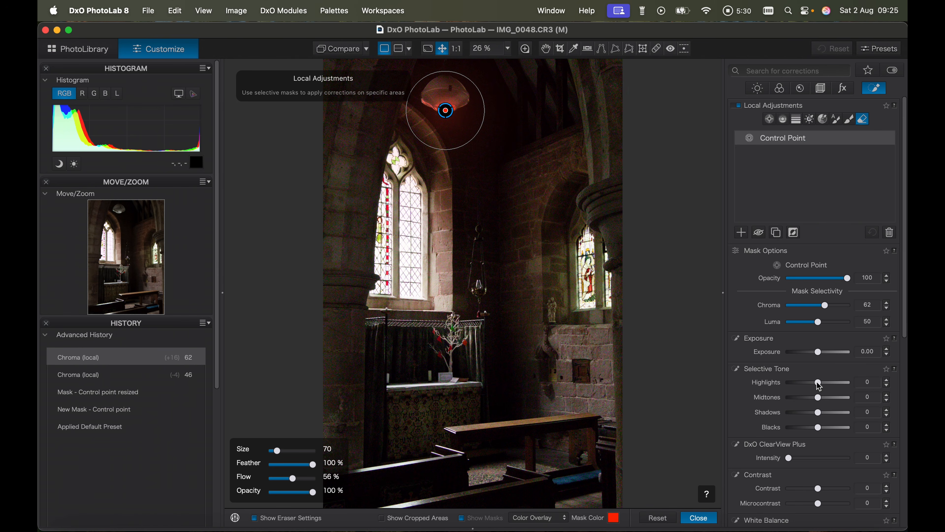
left_click_drag(819, 386, 837, 401)
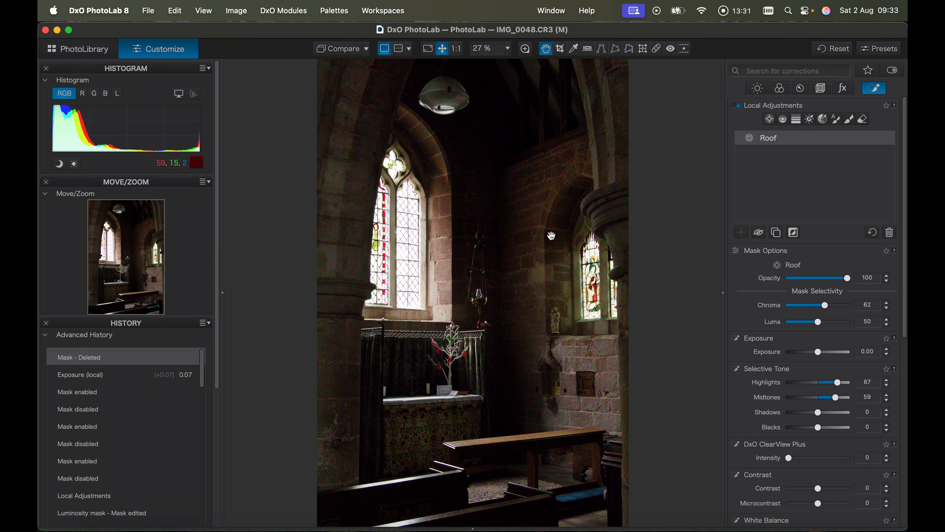
- Add a Luminosity Mask sampled from the ball at the top of the hanging lamp's chains
scroll(552, 235, "up", 5)
scroll(552, 235, "up", 1)
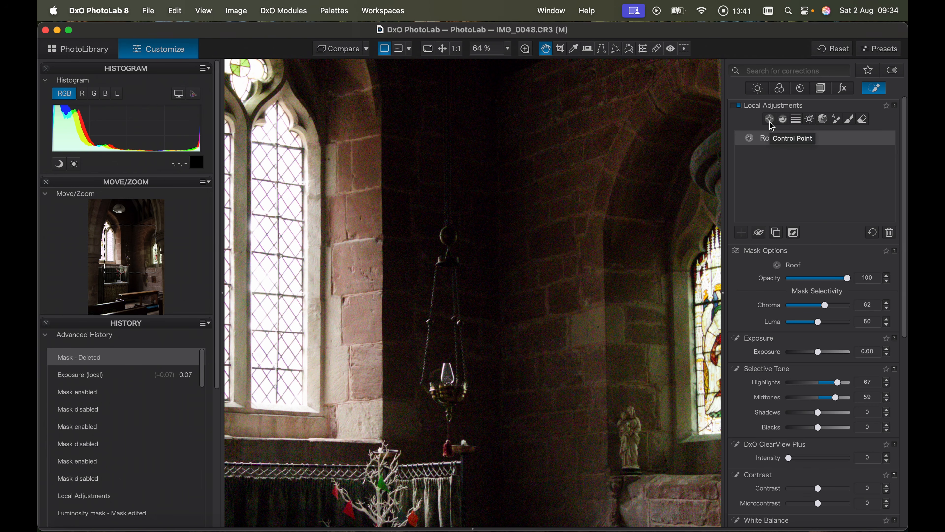
left_click(810, 123)
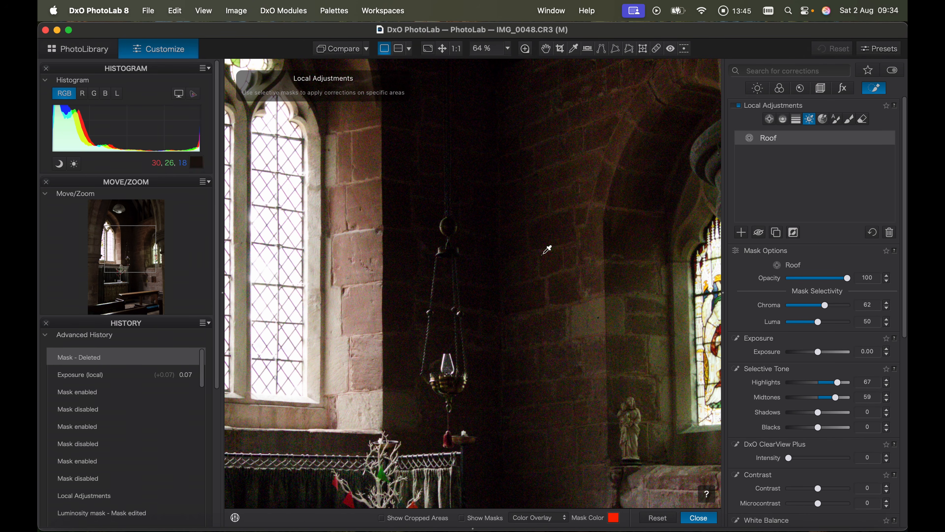
left_click(442, 227)
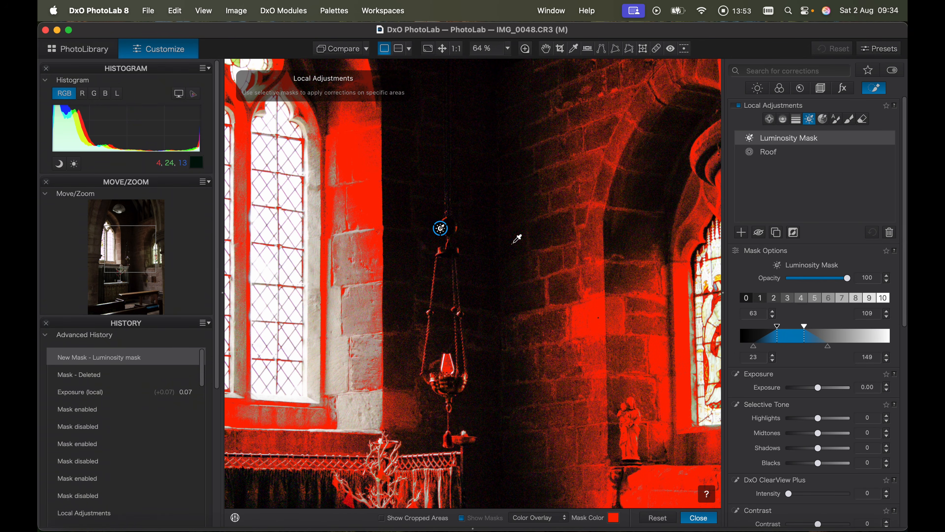
- Erase the luminosity mask from the windows, walls, ceiling lamp, altar and pews, leaving only the hanging lamp and its chains masked
key("super+0")
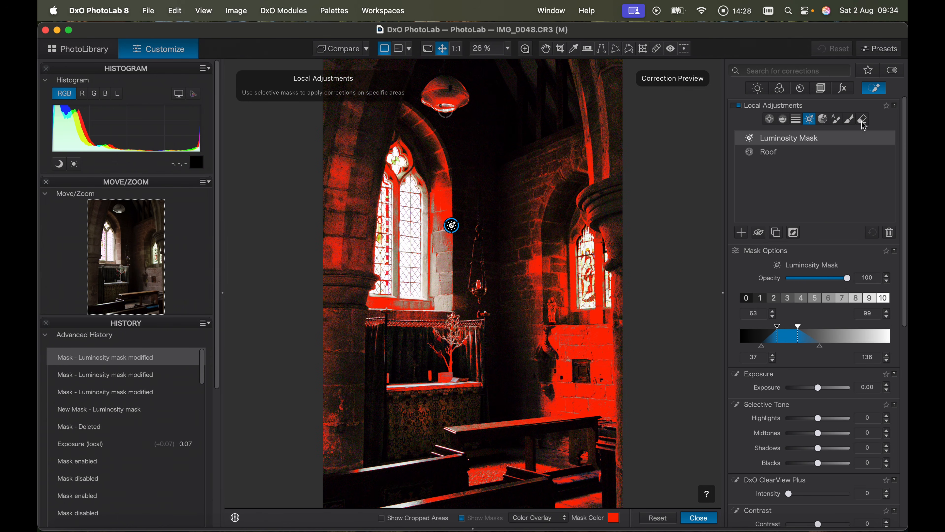
left_click(864, 120)
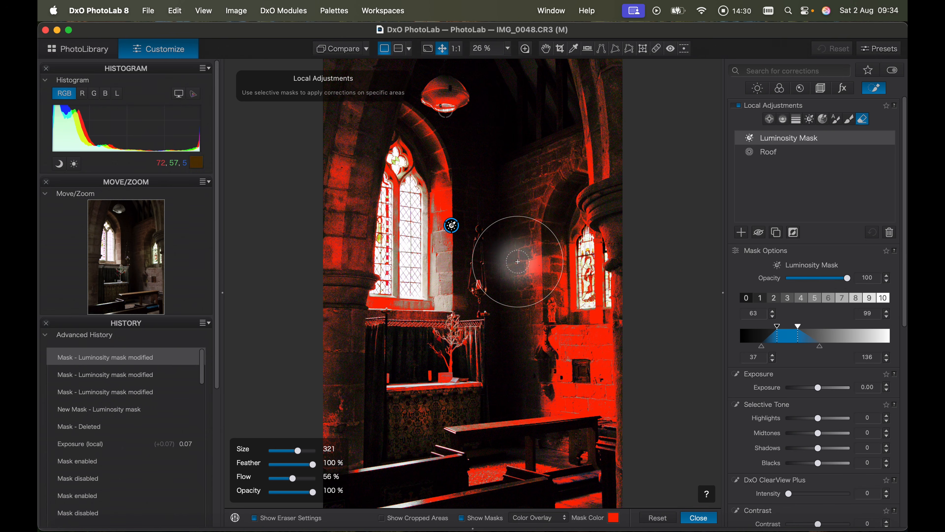
mouse_move(539, 190)
left_mouse_down()
mouse_move(557, 318)
mouse_move(561, 168)
mouse_move(588, 105)
mouse_move(604, 278)
mouse_move(598, 84)
mouse_move(581, 75)
mouse_move(330, 78)
mouse_move(340, 201)
mouse_move(398, 107)
mouse_move(496, 104)
mouse_move(380, 102)
mouse_move(437, 199)
mouse_move(412, 186)
mouse_move(419, 177)
mouse_move(381, 248)
mouse_move(338, 295)
mouse_move(336, 275)
mouse_move(340, 368)
mouse_move(347, 322)
mouse_move(373, 298)
mouse_move(382, 336)
mouse_move(390, 162)
mouse_move(391, 268)
mouse_move(409, 252)
mouse_move(432, 165)
mouse_move(436, 327)
mouse_move(443, 348)
mouse_move(476, 363)
mouse_move(429, 322)
mouse_move(433, 384)
mouse_move(365, 347)
mouse_move(377, 343)
mouse_move(322, 371)
left_mouse_up()
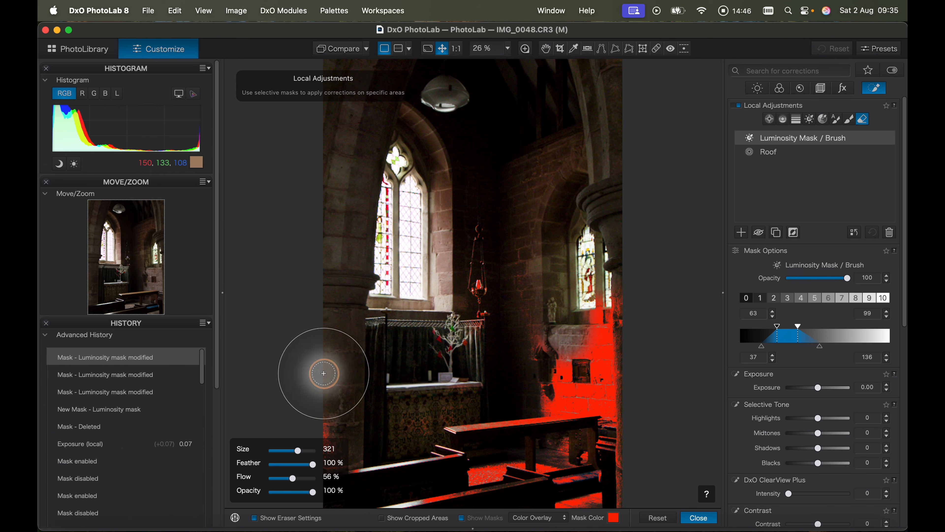
mouse_move(458, 426)
left_mouse_down()
mouse_move(513, 409)
mouse_move(402, 440)
mouse_move(548, 414)
mouse_move(549, 256)
mouse_move(541, 224)
mouse_move(526, 230)
mouse_move(538, 357)
mouse_move(553, 391)
mouse_move(561, 226)
mouse_move(597, 366)
mouse_move(627, 207)
mouse_move(615, 279)
mouse_move(613, 526)
mouse_move(590, 402)
mouse_move(556, 517)
mouse_move(558, 422)
mouse_move(519, 485)
mouse_move(546, 413)
mouse_move(519, 435)
mouse_move(353, 504)
mouse_move(604, 458)
mouse_move(407, 492)
mouse_move(581, 453)
mouse_move(578, 302)
mouse_move(542, 388)
mouse_move(487, 375)
mouse_move(478, 339)
mouse_move(444, 349)
mouse_move(442, 392)
mouse_move(586, 394)
mouse_move(603, 301)
mouse_move(581, 175)
mouse_move(605, 59)
mouse_move(622, 286)
mouse_move(620, 210)
left_mouse_up()
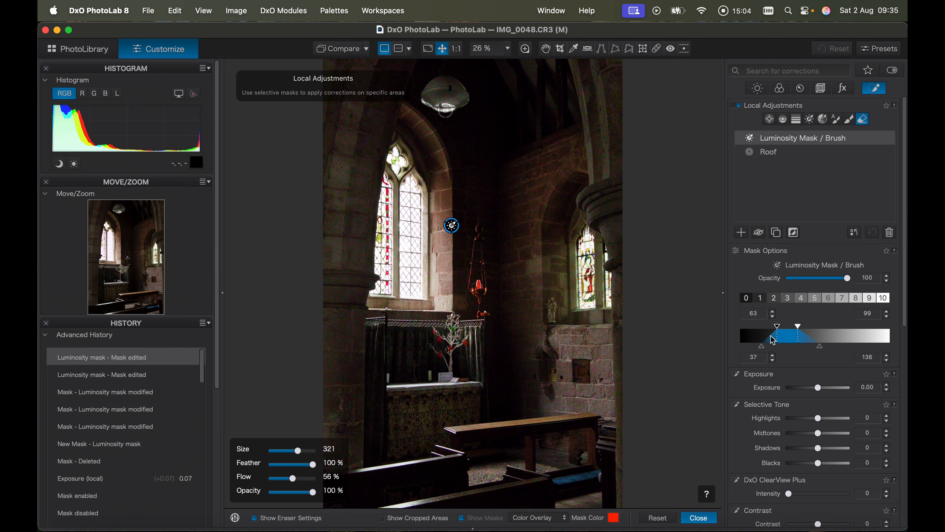
- Set the hanging lamp mask's Highlights to 46, Midtones to 1 and Shadows to 39, and check the lamp at 75 % zoom
left_click(818, 419)
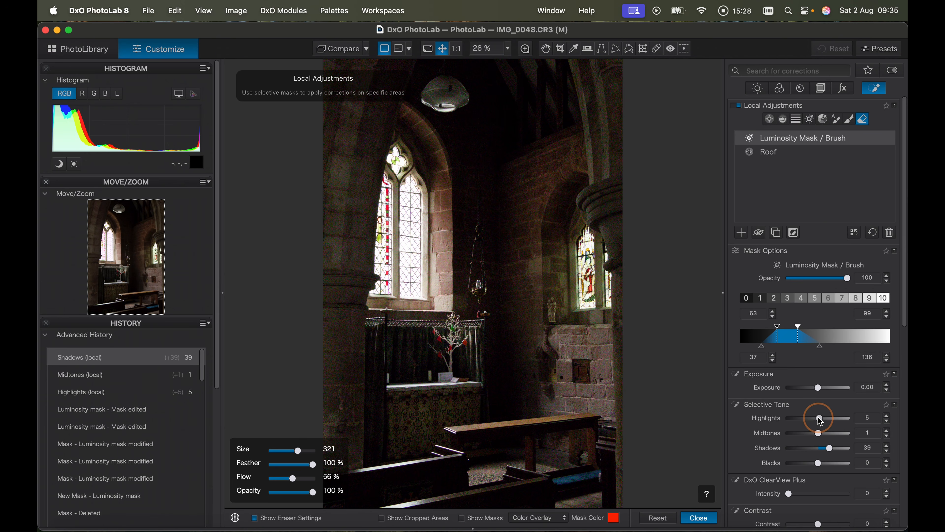
left_click_drag(819, 419, 832, 422)
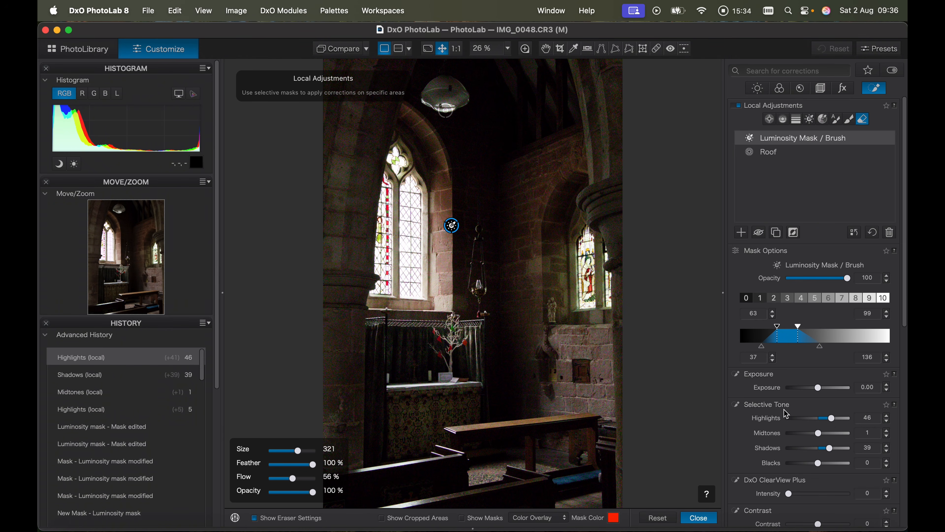
left_click(507, 48)
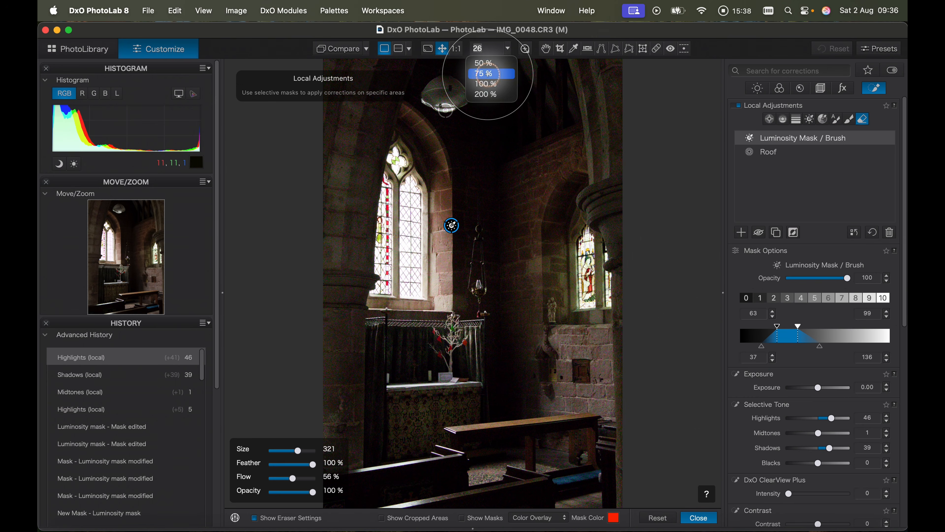
left_click(483, 74)
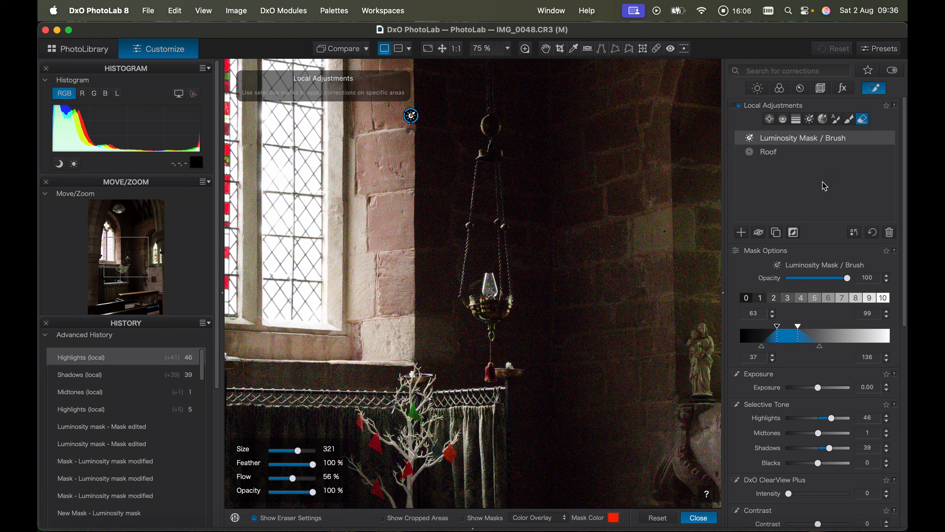
scroll(825, 186, "down", 1)
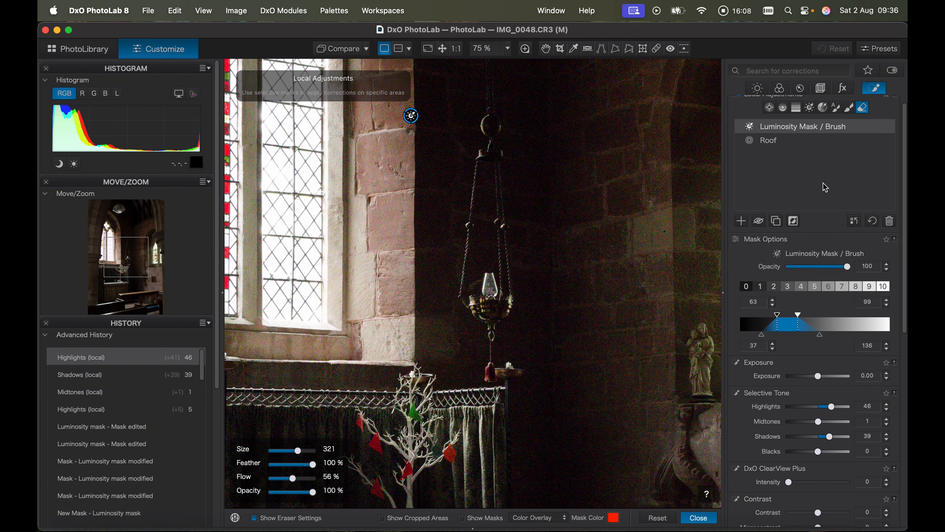
left_click(509, 51)
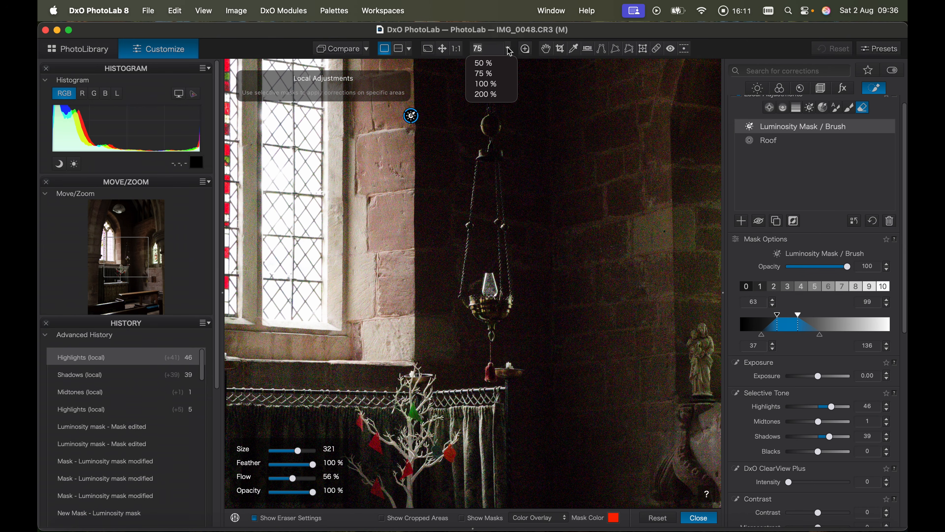
left_click(445, 53)
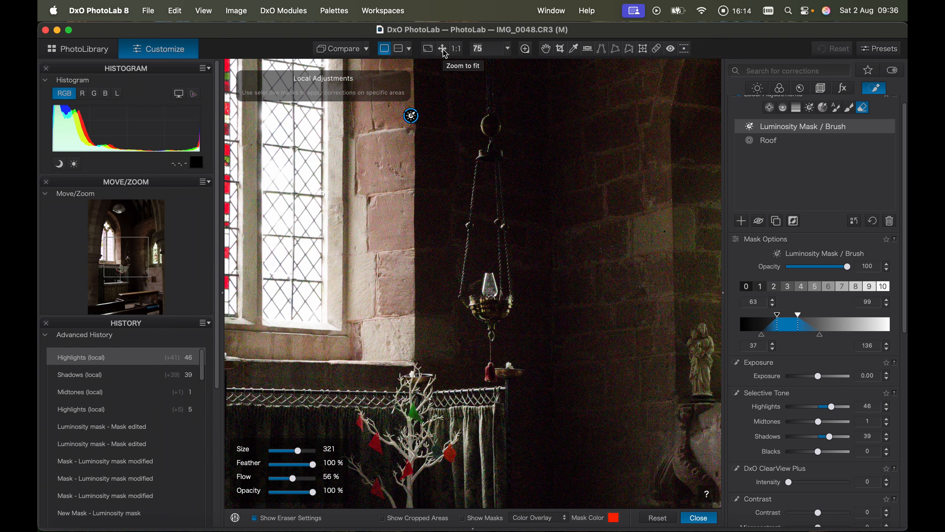
left_click(445, 54)
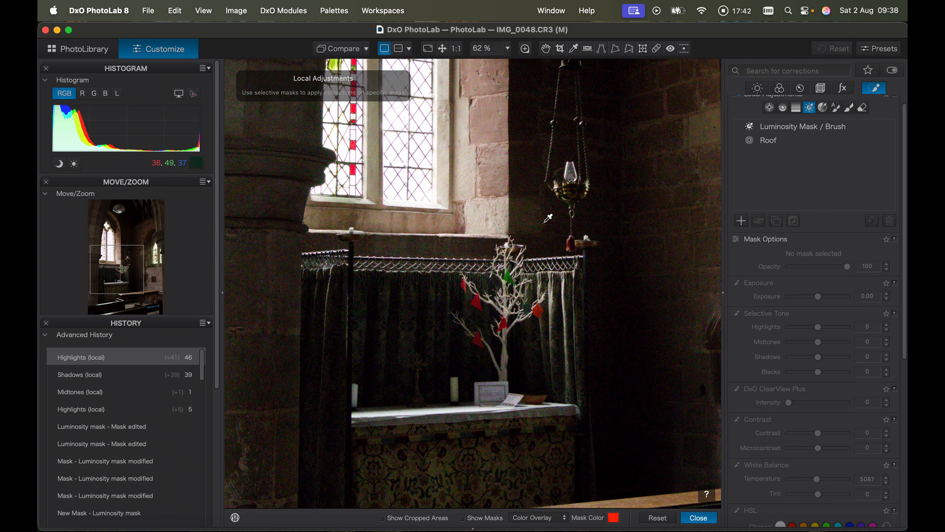
- Add a Control Point local adjustment on the upper branches of the decorated tree and enlarge its circle around the branches
left_click(770, 108)
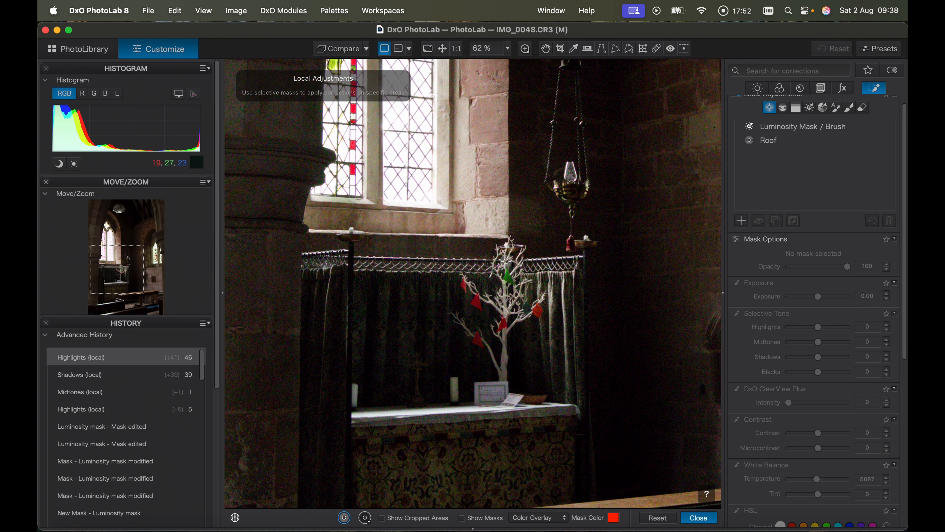
left_click(505, 282)
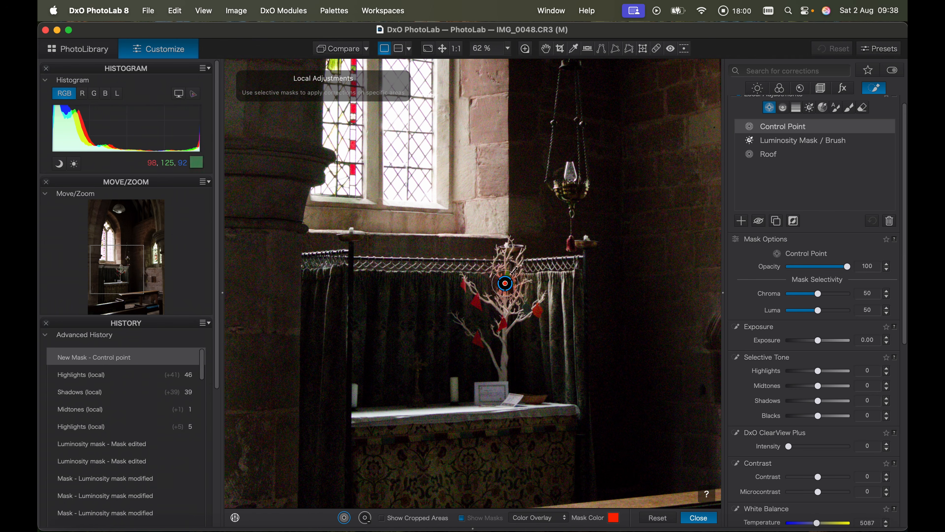
left_click_drag(514, 261, 520, 226)
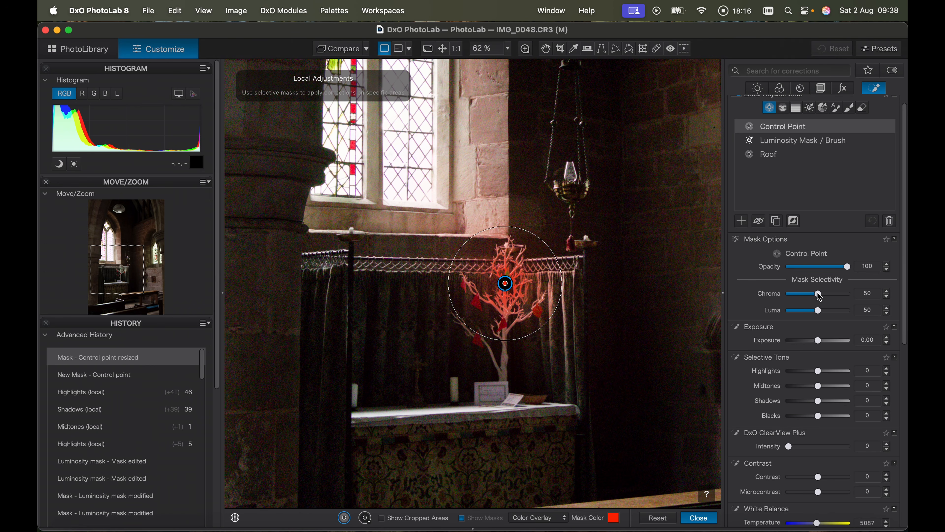
- Set the tree control point's Chroma selectivity to 55, Luma selectivity to 52 and Highlights to 40
mouse_move(819, 297)
left_mouse_down()
mouse_move(809, 297)
mouse_move(826, 297)
mouse_move(820, 312)
left_mouse_up()
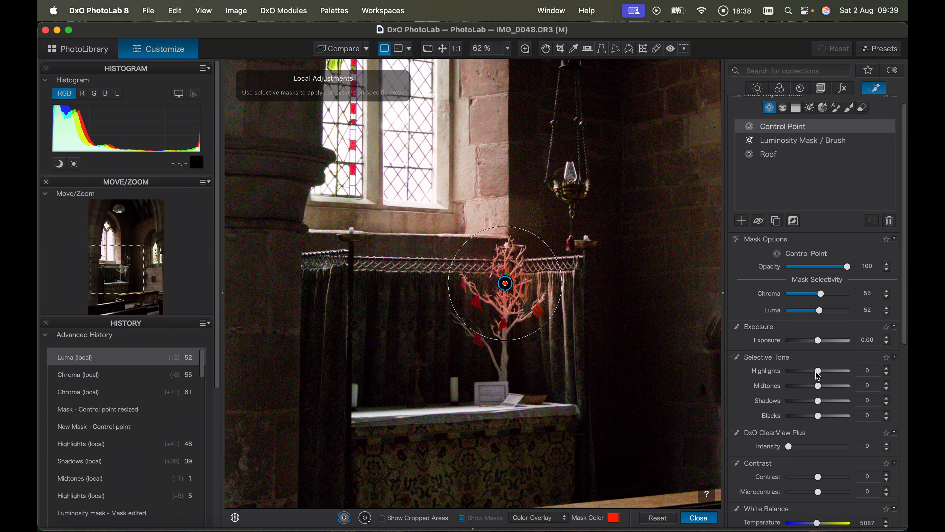
left_click_drag(819, 374, 829, 377)
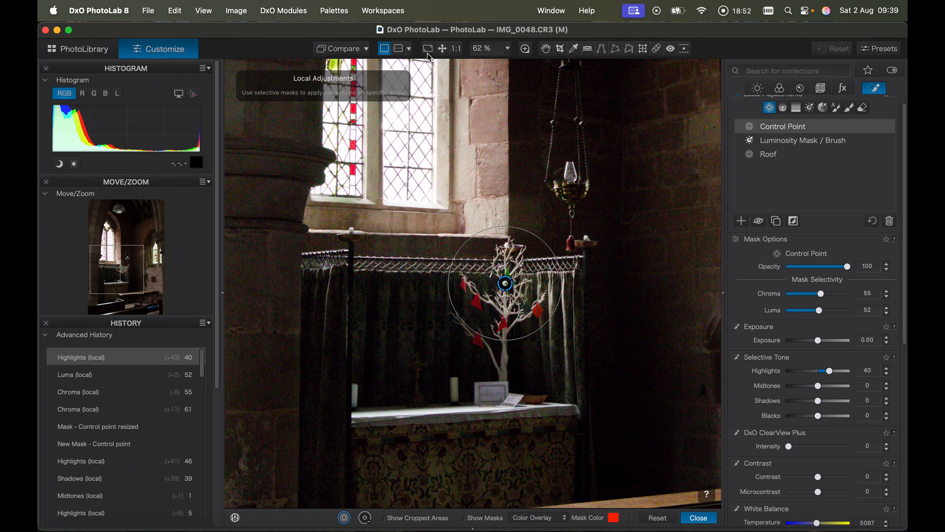
left_click(443, 51)
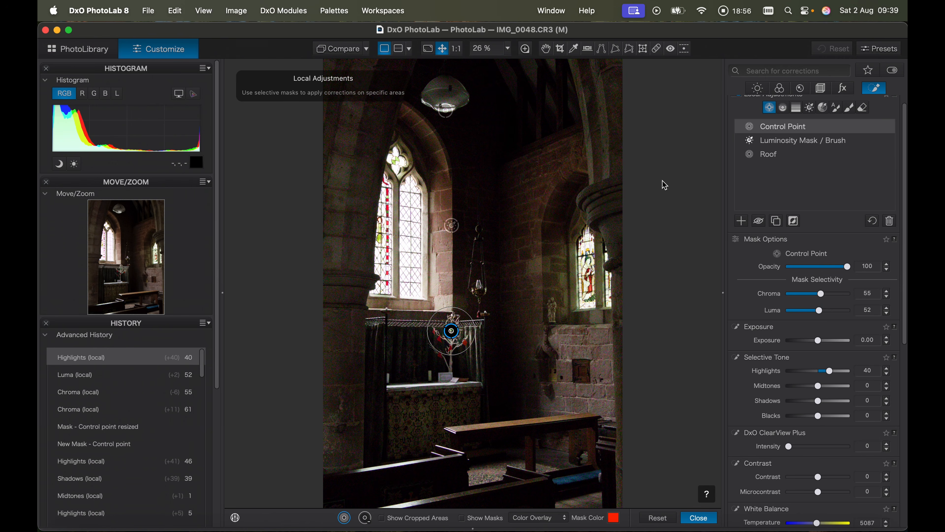
- Set the whole image's white balance temperature to 5474 K
left_click(758, 88)
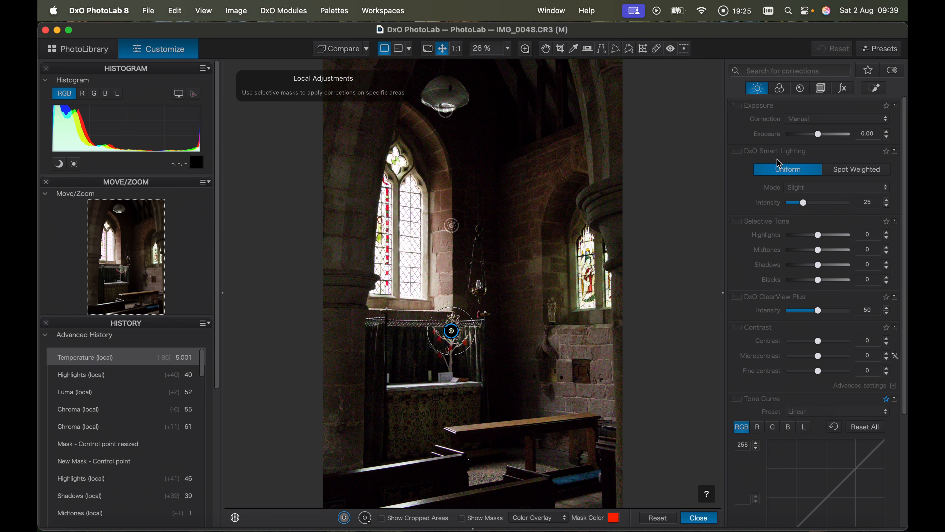
left_click(780, 88)
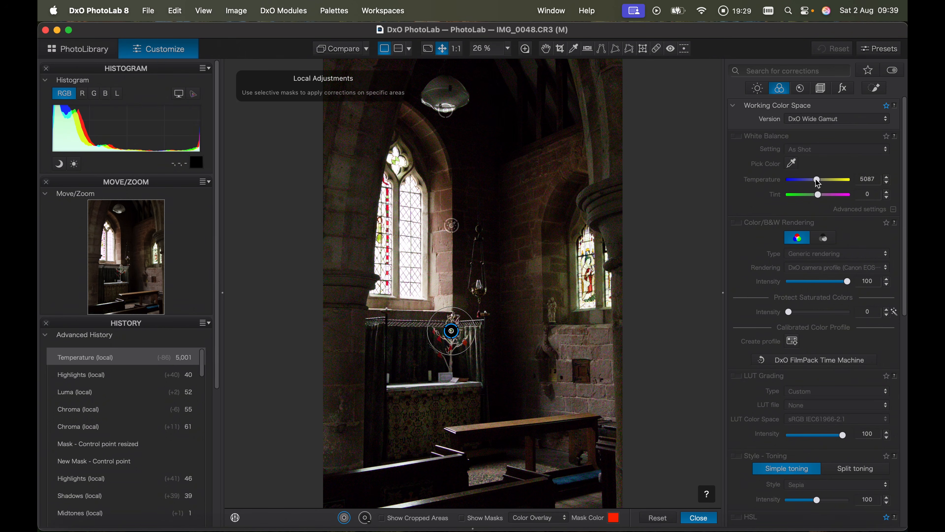
left_click_drag(817, 183, 821, 183)
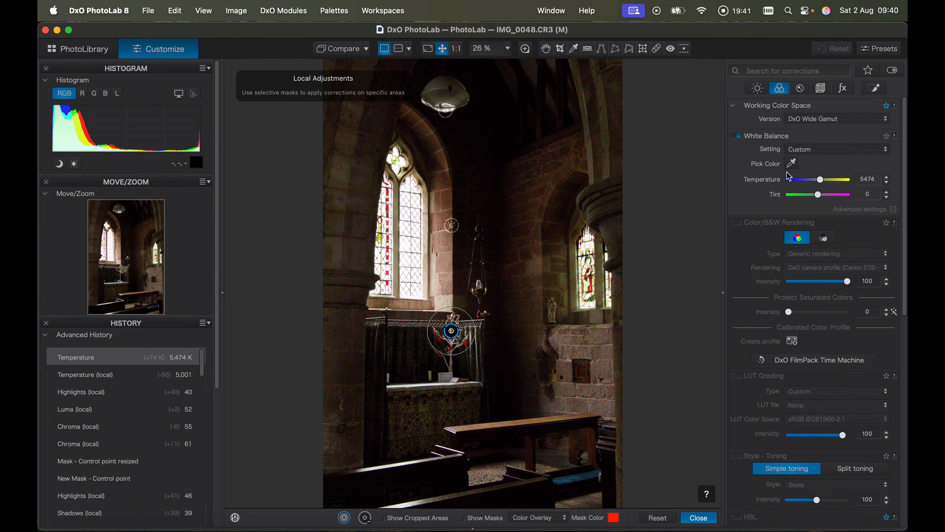
- Enable the global Contrast correction and set Contrast to 11
left_click(762, 90)
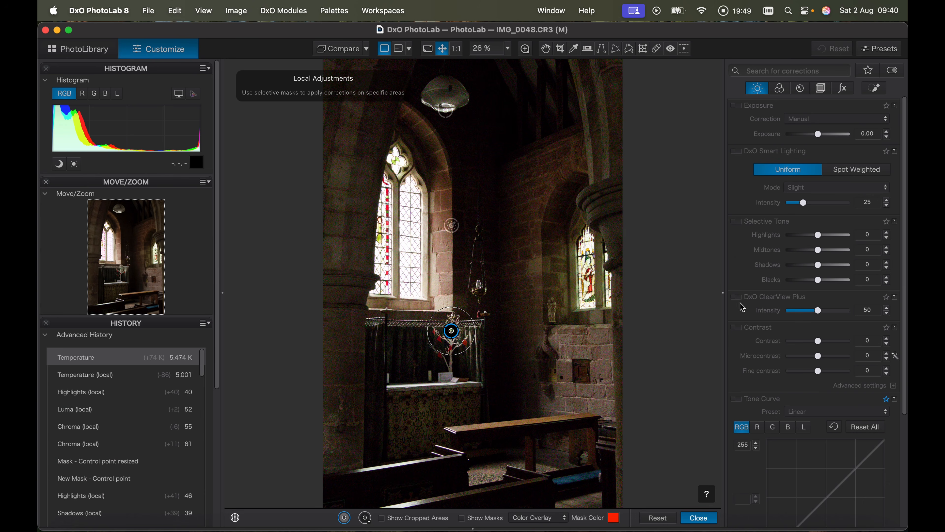
left_click(737, 328)
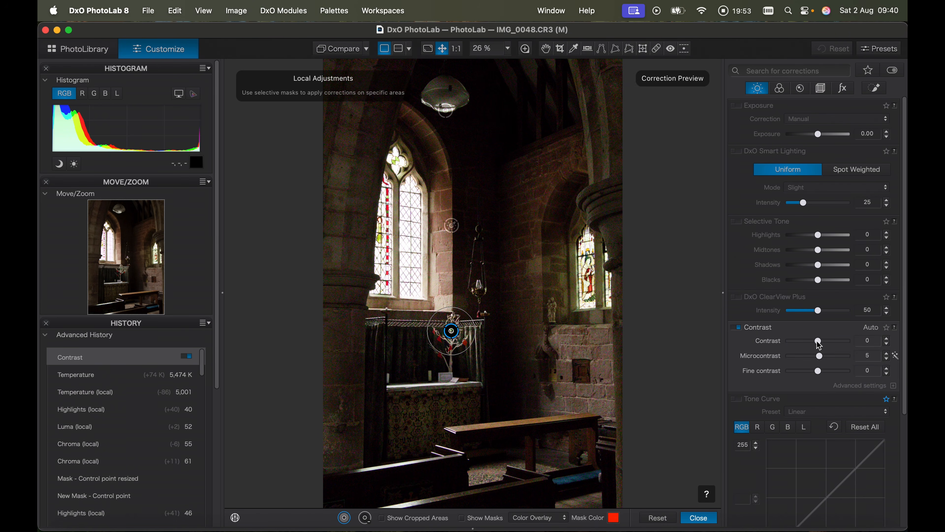
left_click_drag(820, 343, 824, 343)
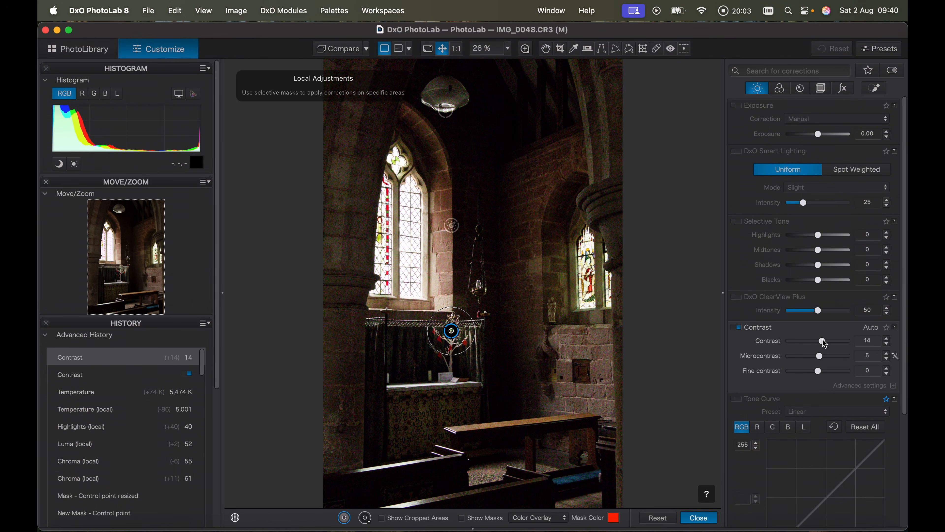
left_click_drag(825, 344, 824, 344)
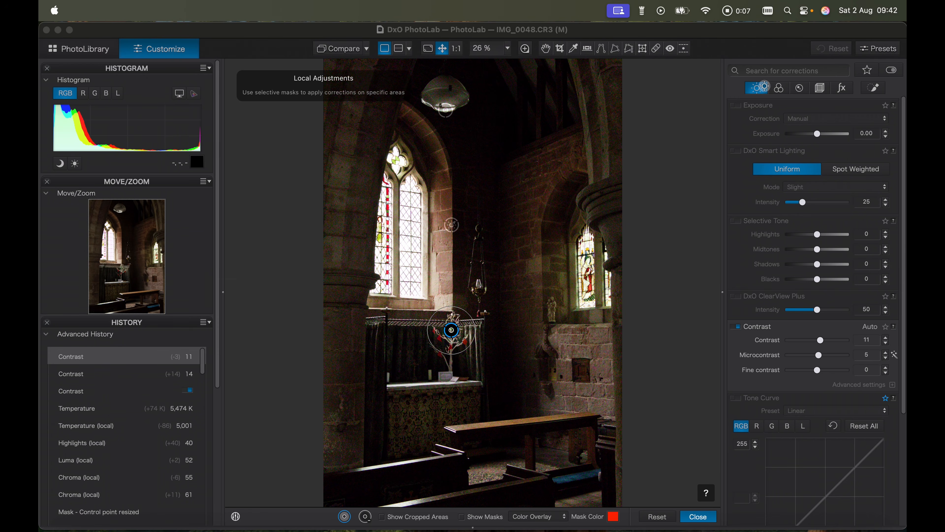
- Enable Denoising & Demosaicing and place the 100% Loupe over the dark wall above the hanging lamp
left_click(800, 90)
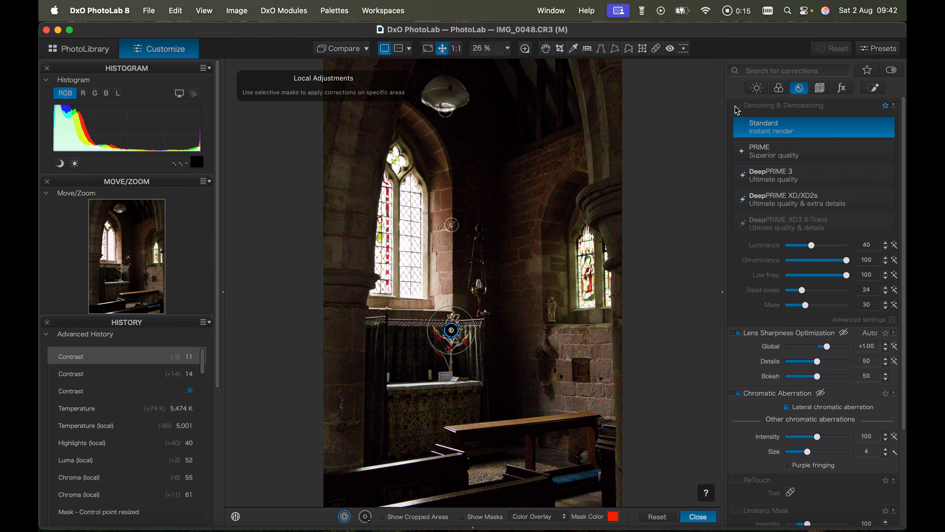
left_click(735, 106)
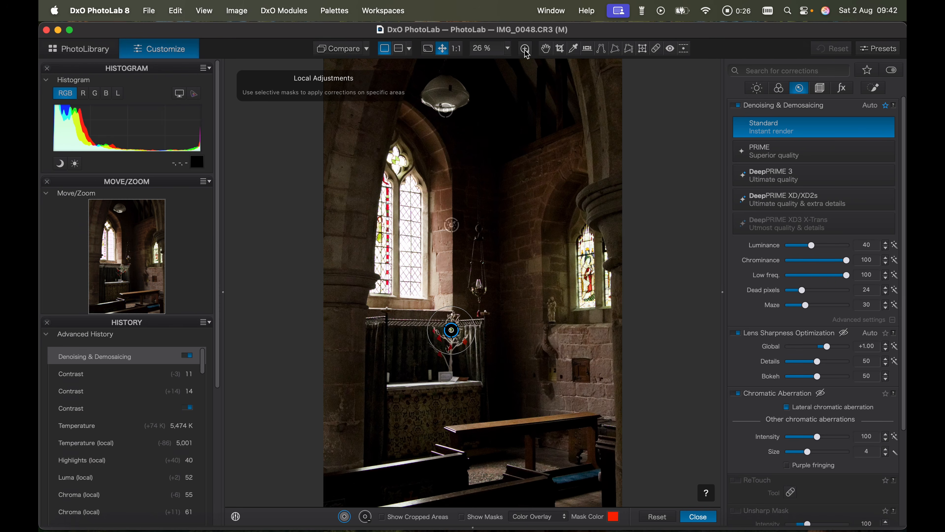
left_click(524, 50)
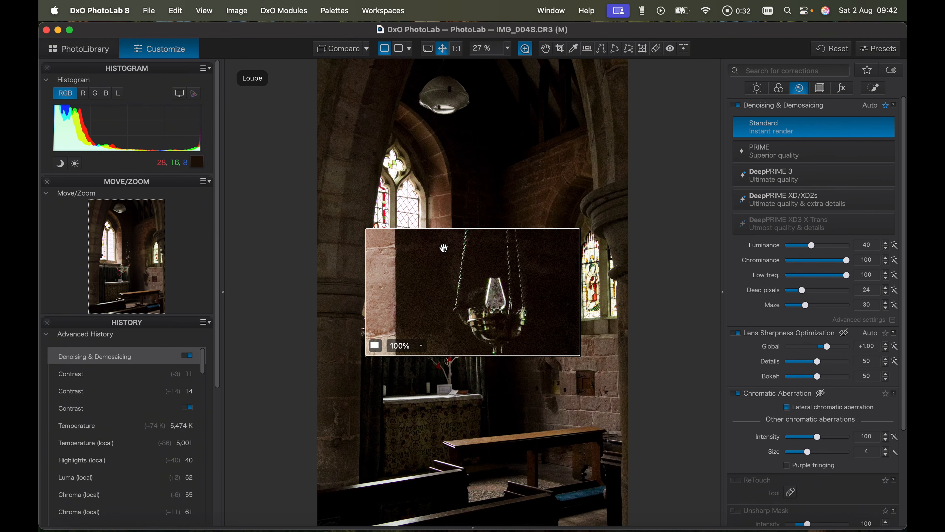
left_click_drag(444, 247, 468, 142)
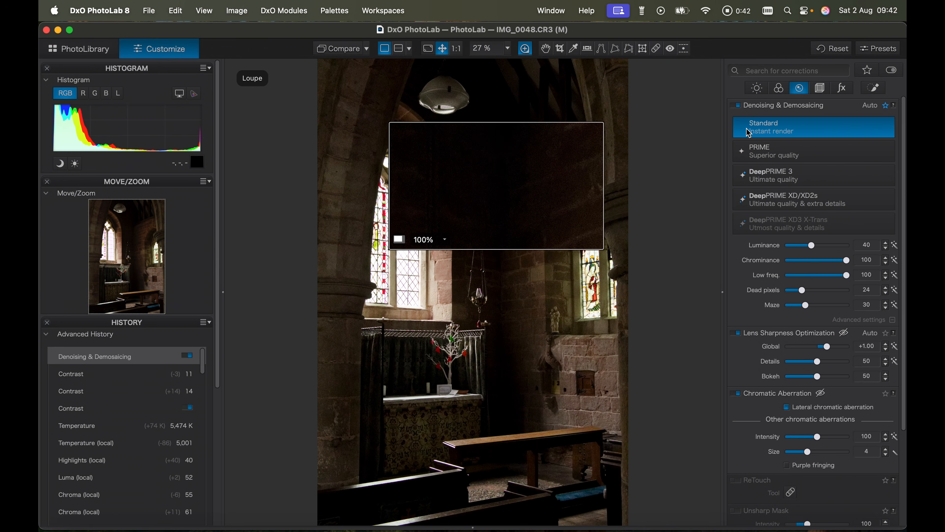
- Try the PRIME and DeepPRIME 3 noise reduction methods, comparing them in the Loupe on the wall beside the stained-glass window
left_click(779, 150)
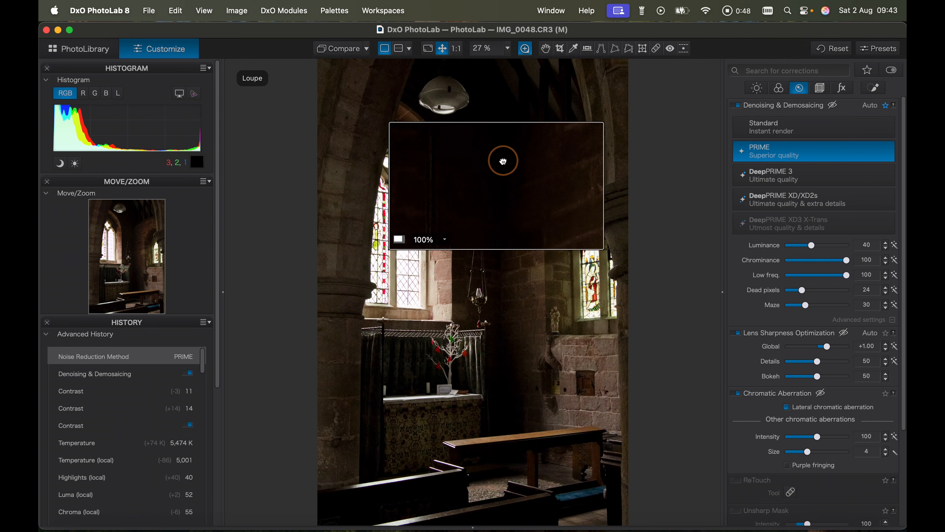
left_click_drag(502, 159, 567, 270)
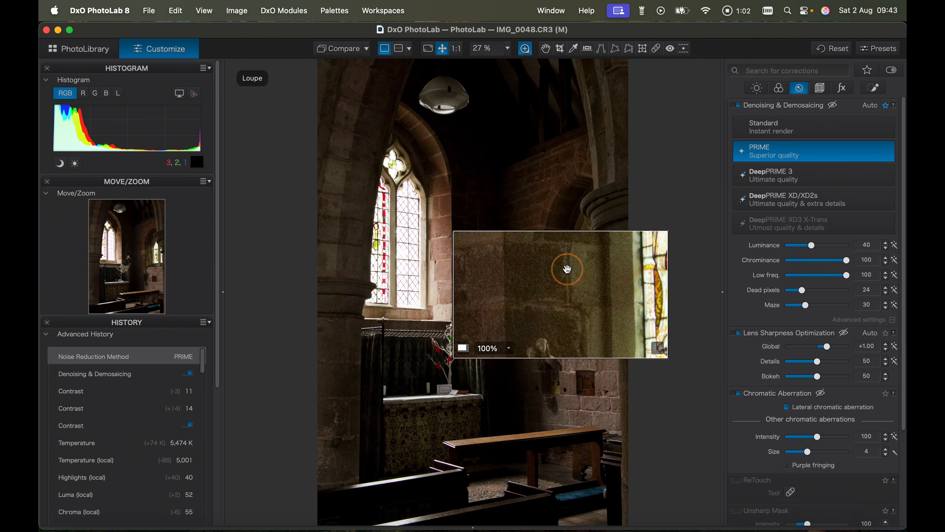
left_click(783, 176)
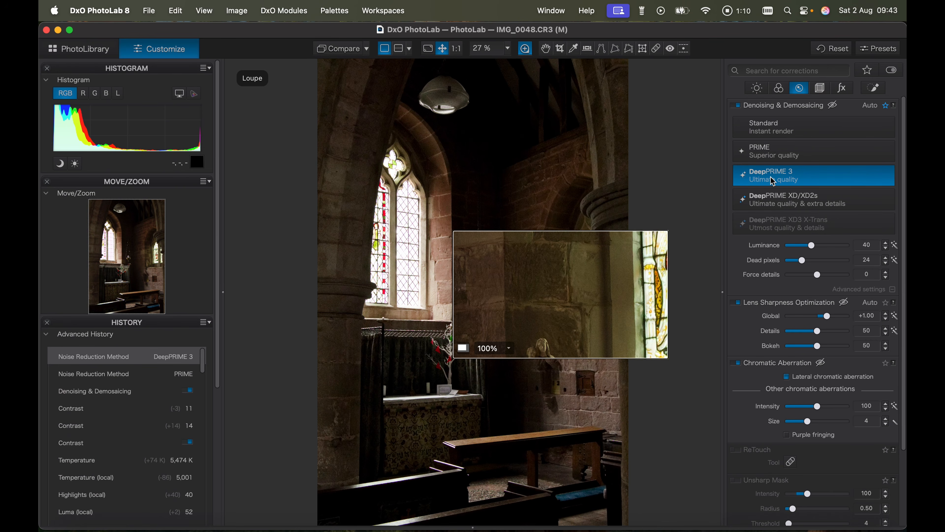
- Set the noise reduction method to DeepPRIME XD/XD2s and inspect the wall and statue through the Loupe
left_click(782, 204)
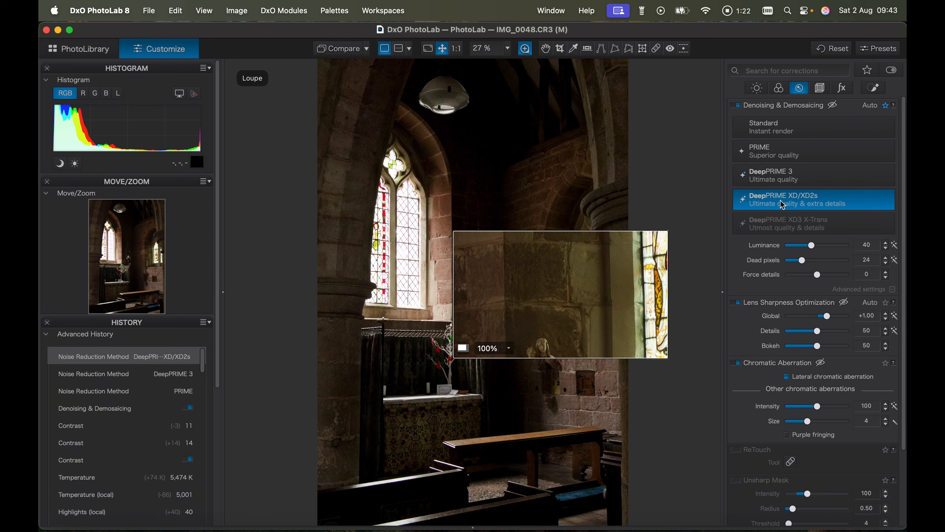
left_click_drag(588, 265, 580, 283)
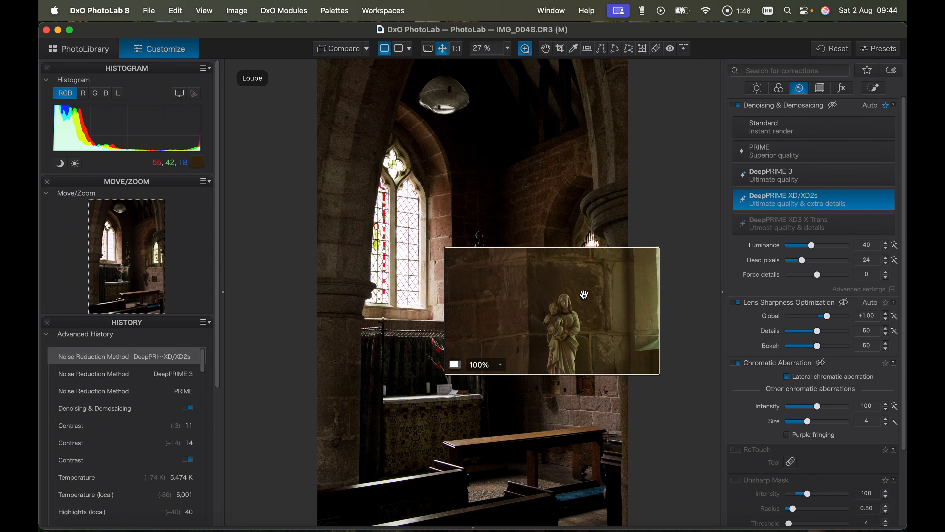
left_click_drag(585, 294, 585, 300)
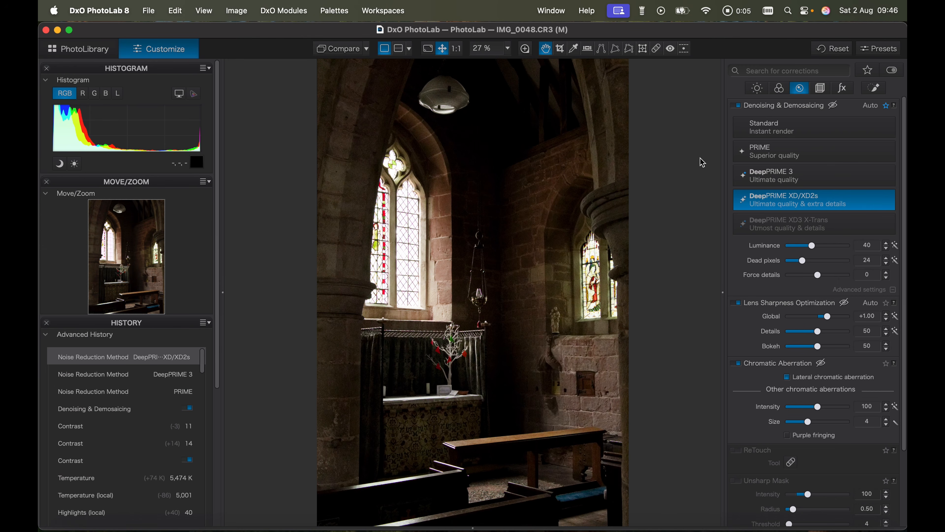
- Compare the corrected church photo with its version without corrections
left_click(343, 48)
left_click(344, 48)
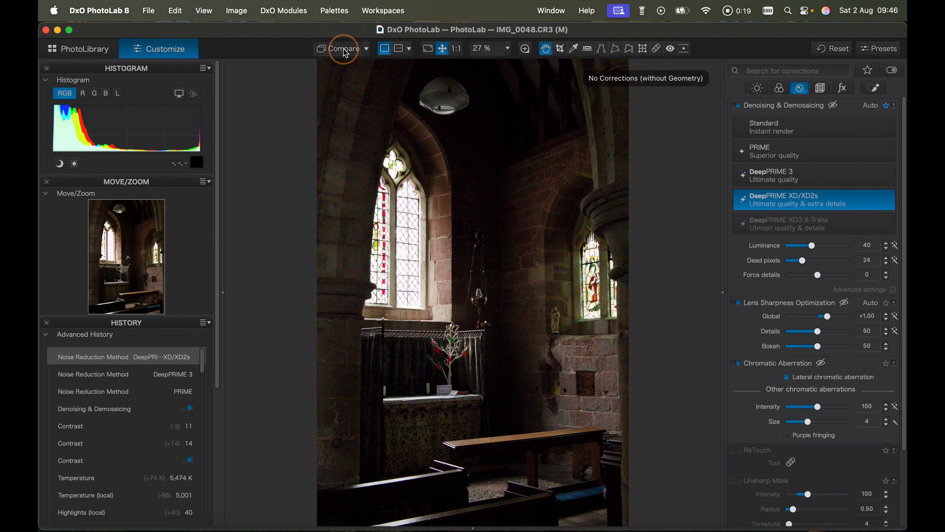
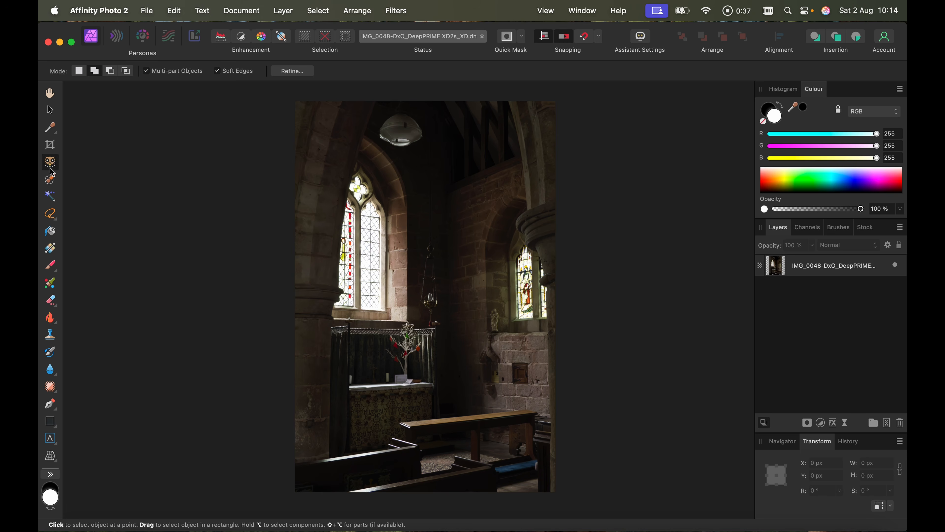
- In Affinity Photo, select the hanging ceiling lamp as an object and add a Shadows / Highlights adjustment limited to it
left_click(860, 265)
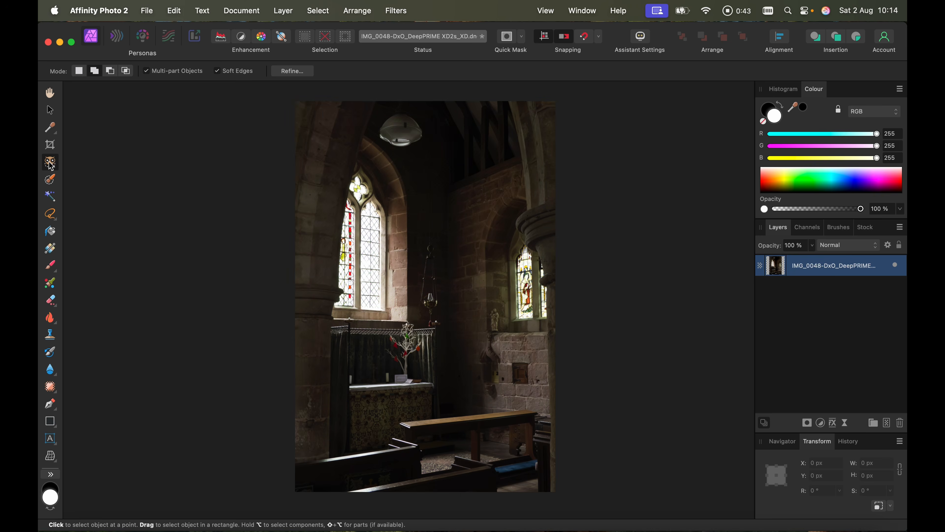
left_click(397, 129)
left_click(821, 423)
scroll(830, 467, "down", 5)
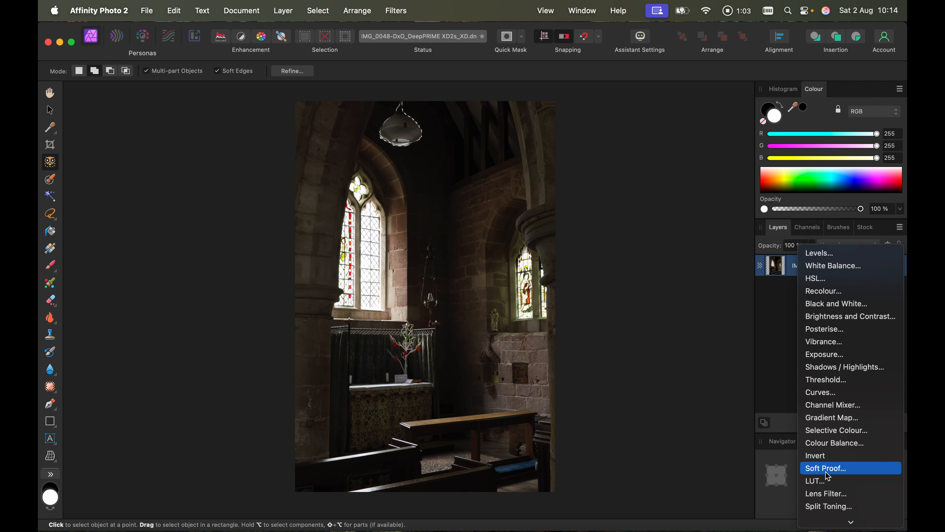
left_click(869, 373)
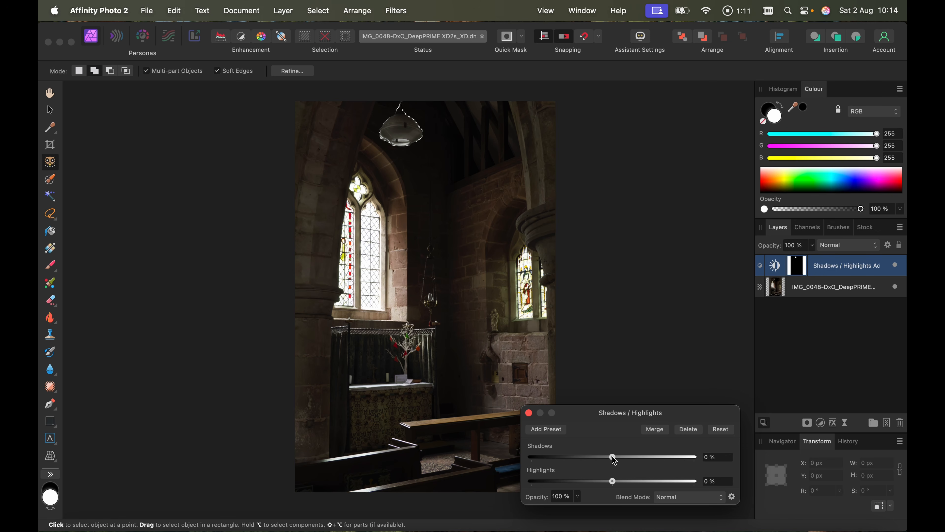
- Set the lamp adjustment's Shadows to -18% and Highlights to 46%, and close its settings
left_click_drag(615, 461, 633, 485)
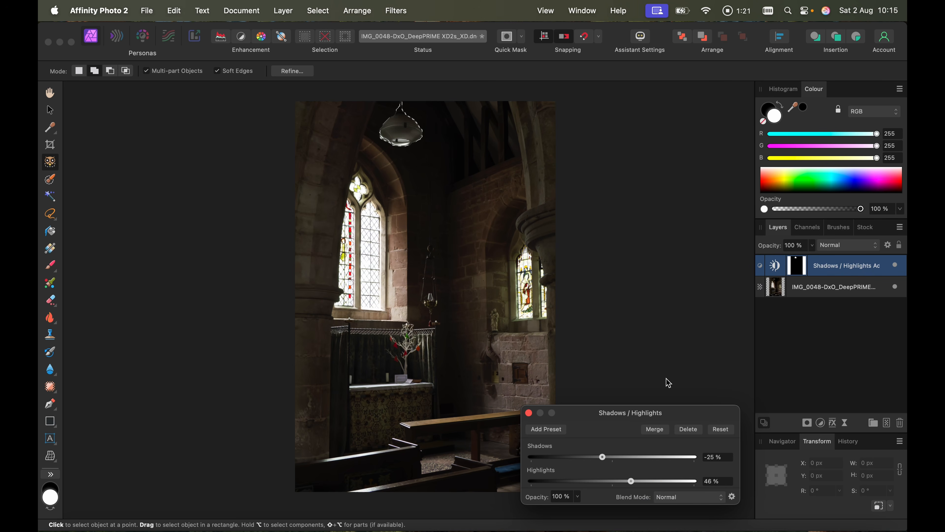
left_click_drag(602, 457, 604, 457)
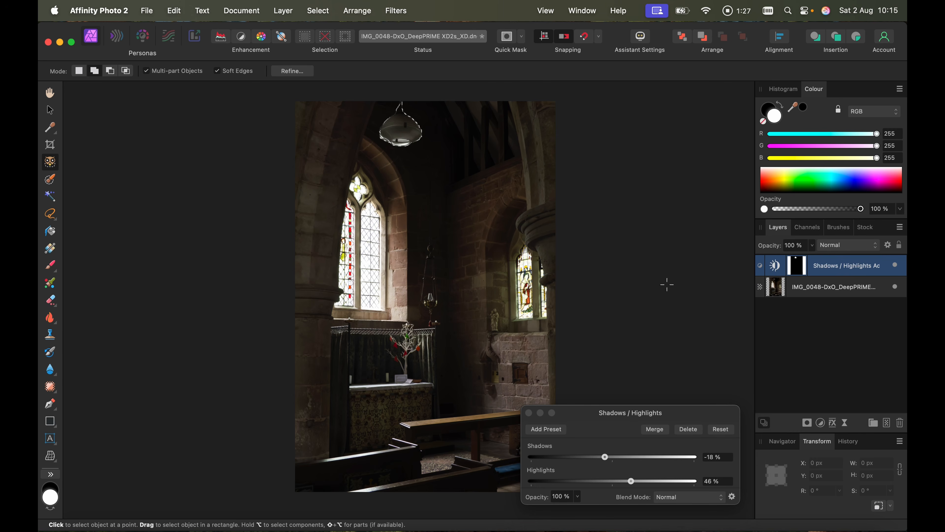
left_click(529, 413)
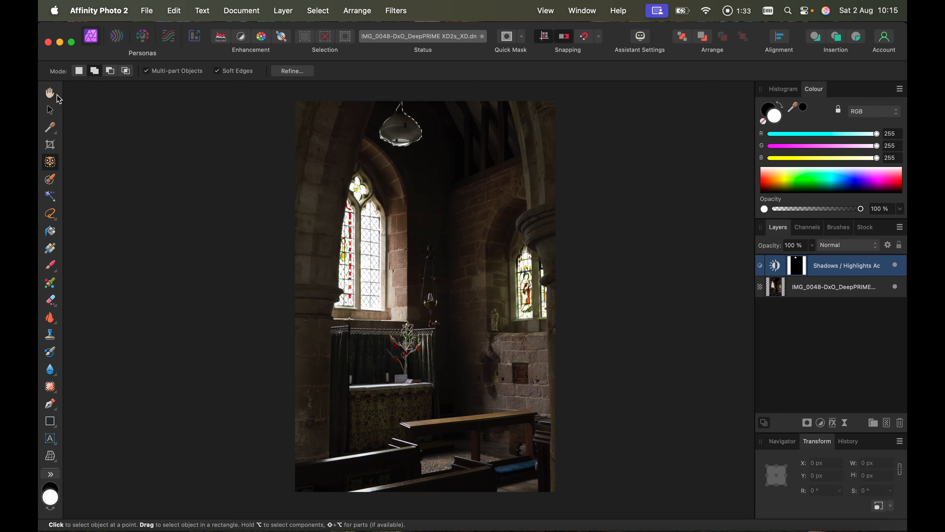
left_click(49, 111)
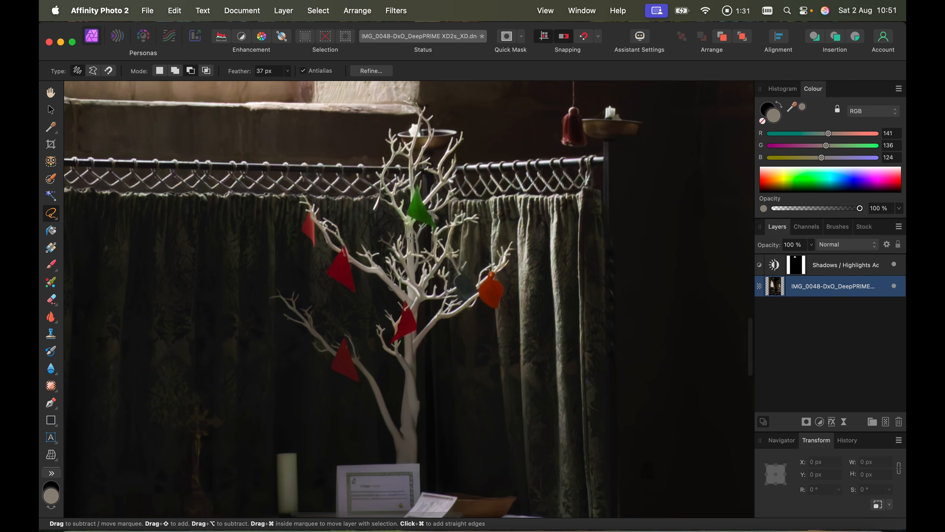
- Select the pale branches of the white tree on the photo layer by sampled colour with 15% tolerance
key("v")
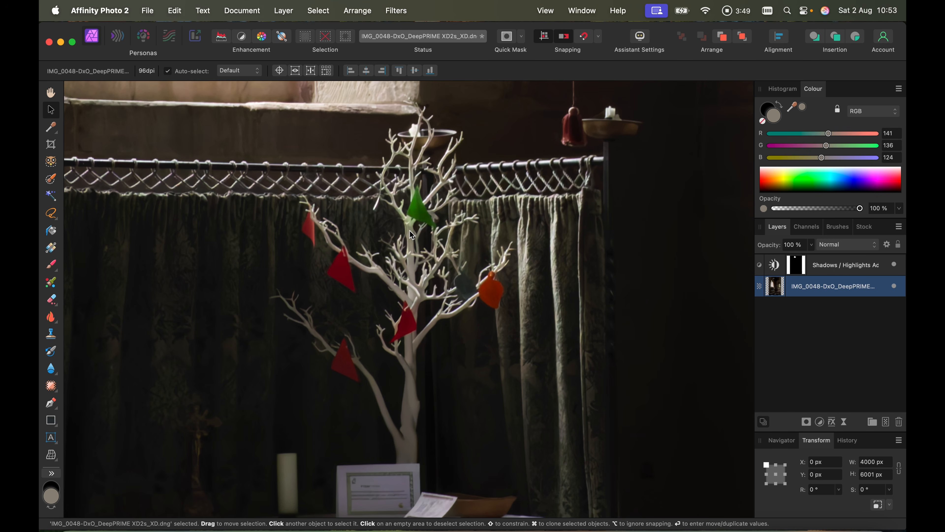
left_click(325, 15)
mouse_move(328, 318)
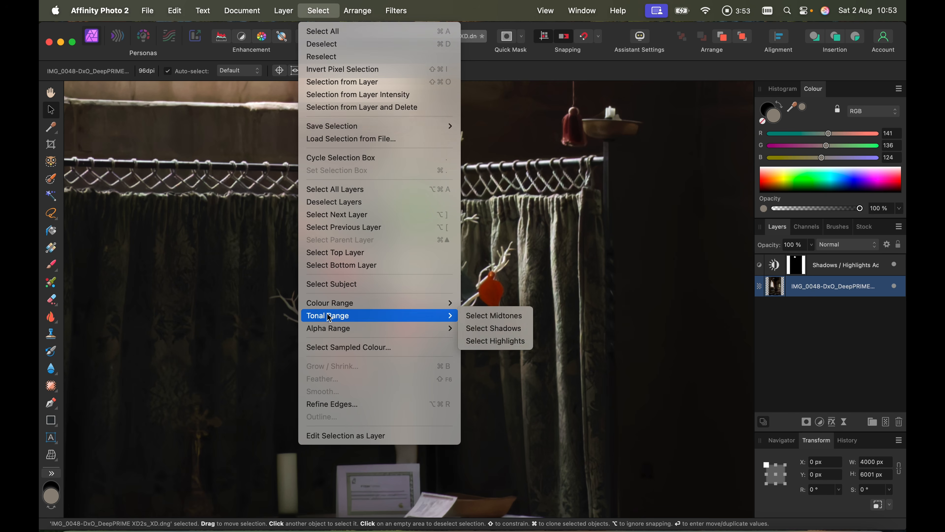
left_click(360, 348)
left_click(413, 240)
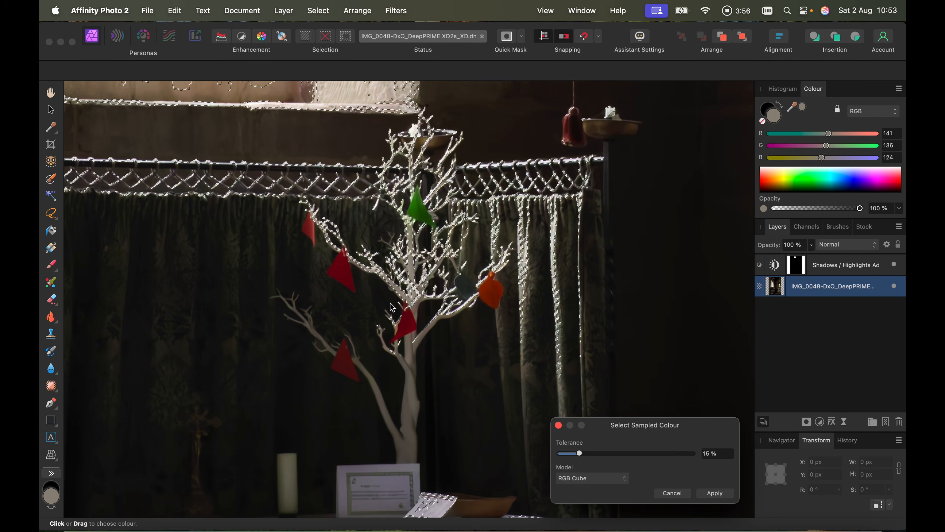
left_click(411, 231)
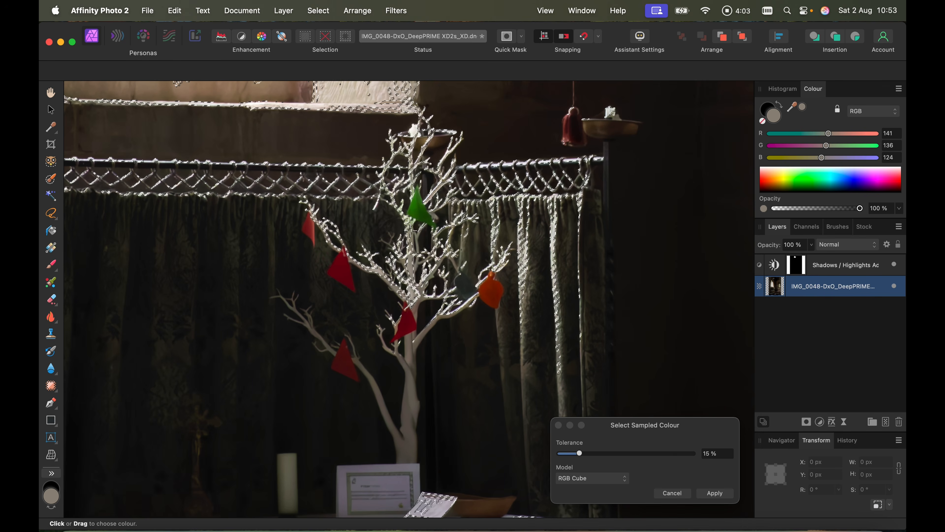
left_click(407, 322)
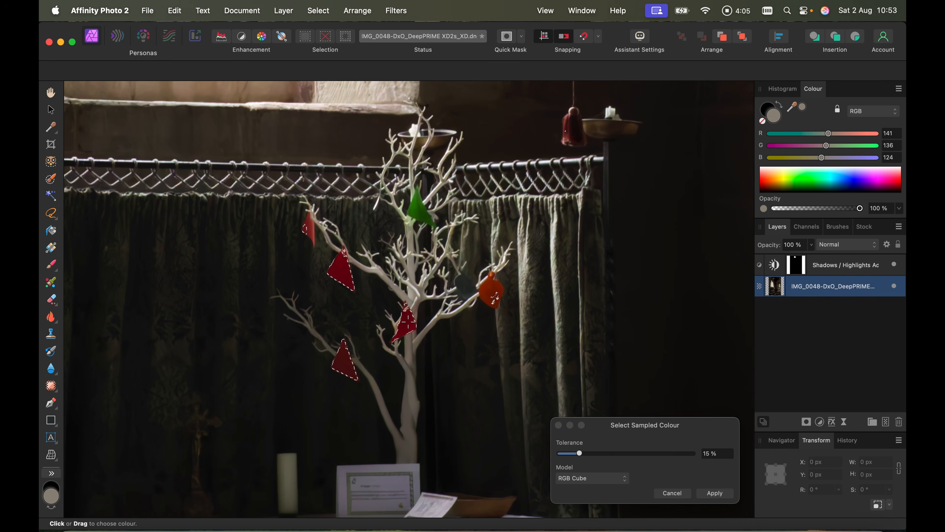
left_click(410, 234)
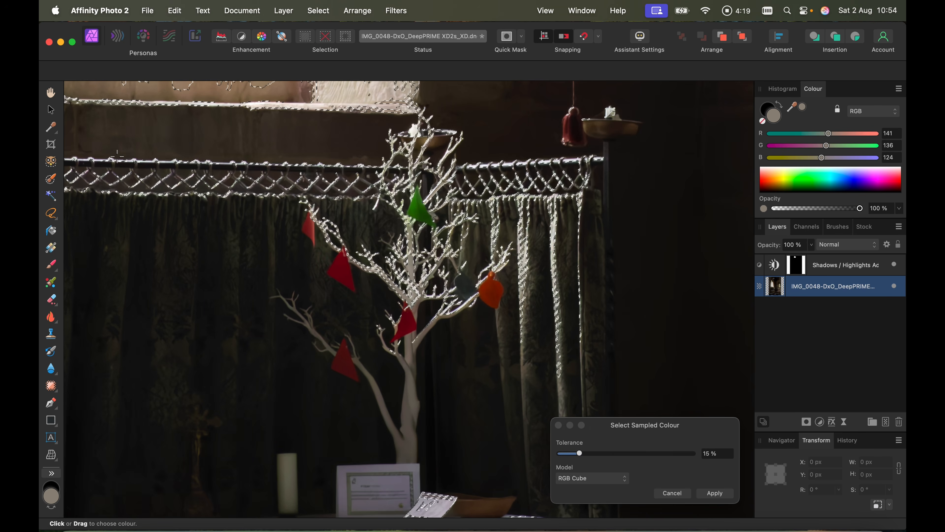
- Intersect the colour selection with a freehand lasso outline around the tree's upper branches
left_click(53, 215)
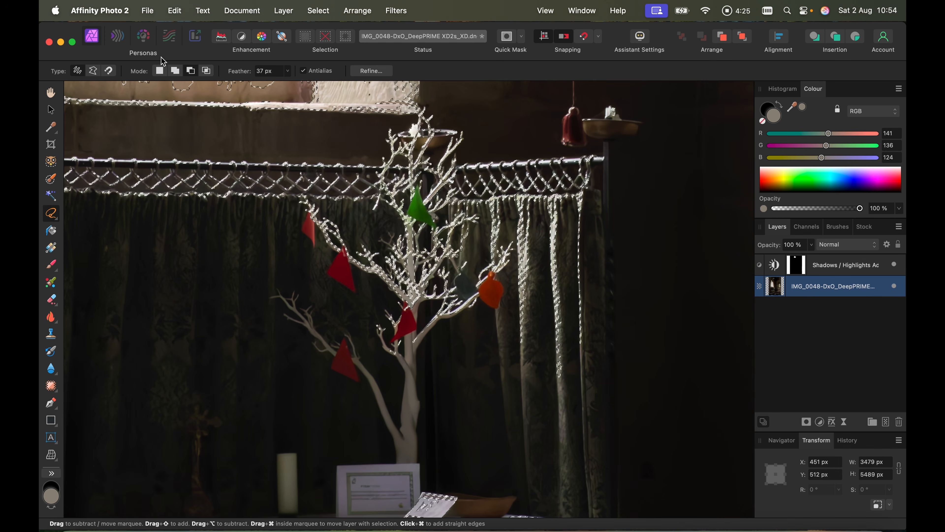
left_click(207, 71)
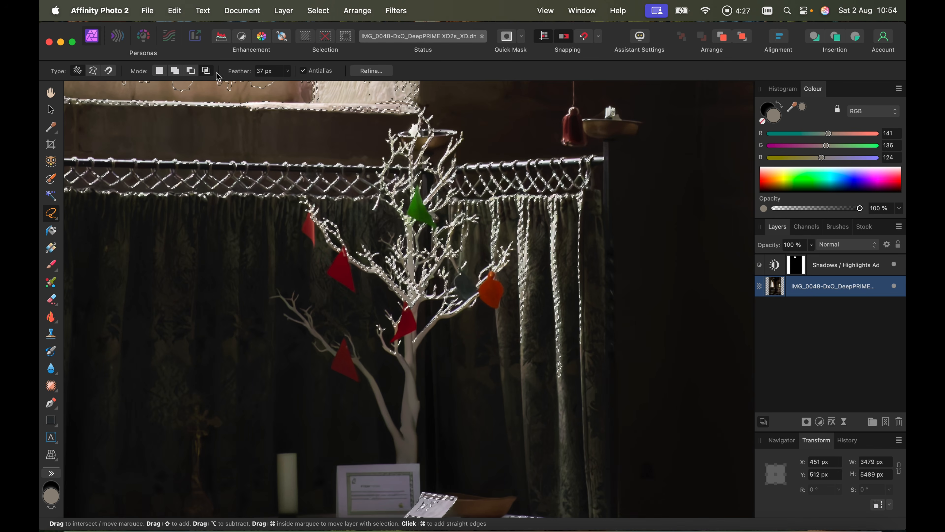
left_click_drag(359, 133, 393, 118)
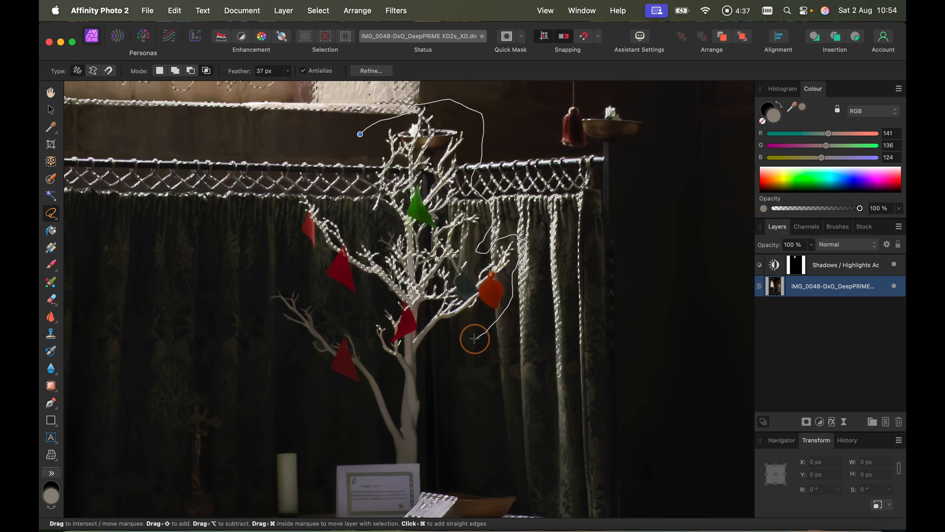
left_click_drag(475, 339, 441, 348)
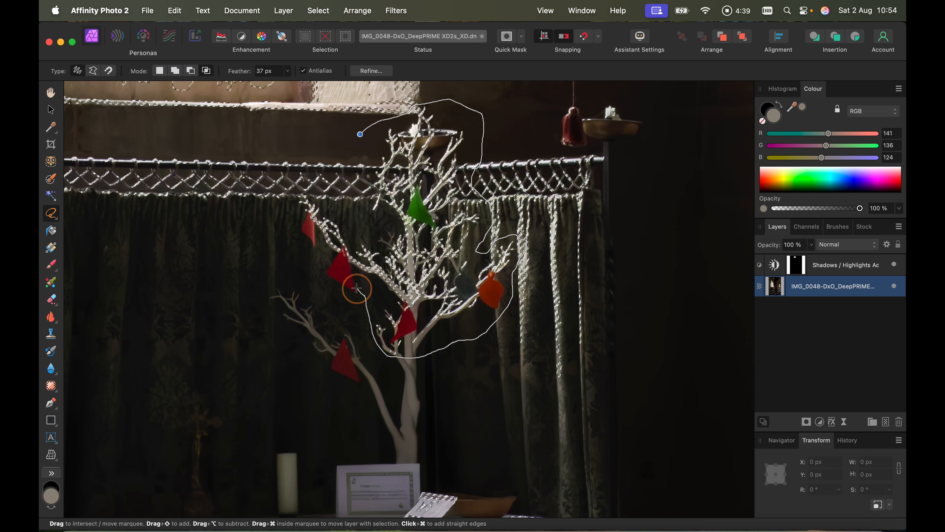
left_click_drag(300, 223, 295, 189)
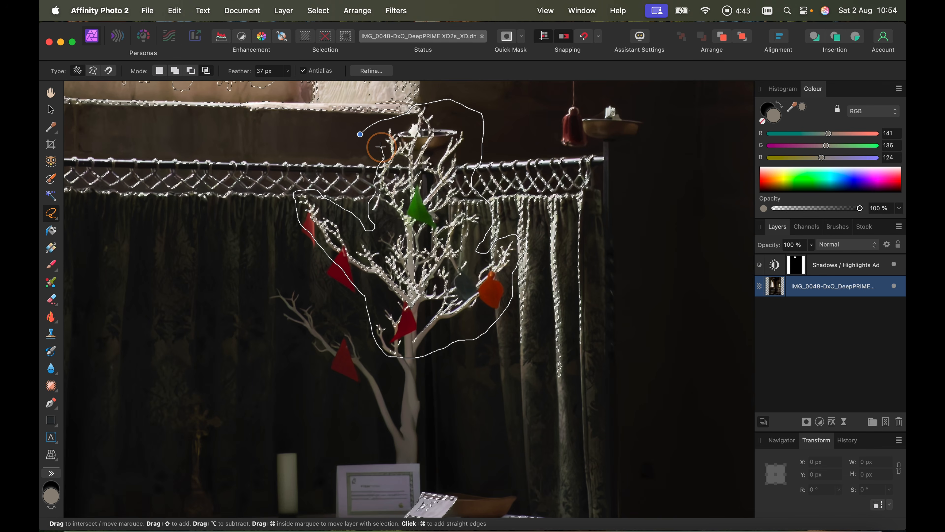
left_click_drag(360, 135, 361, 135)
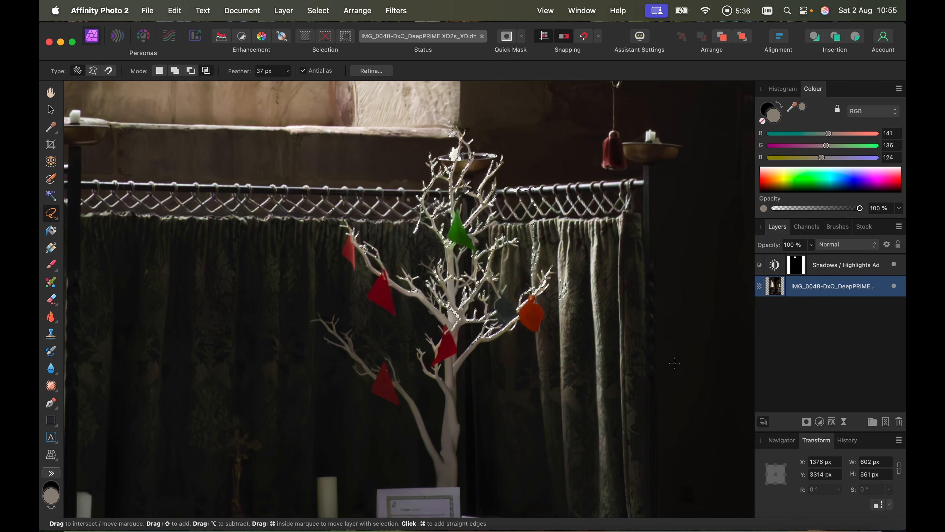
- Try a Brightness / Contrast adjustment on the selected branches with the pixel selection outline hidden
left_click(820, 422)
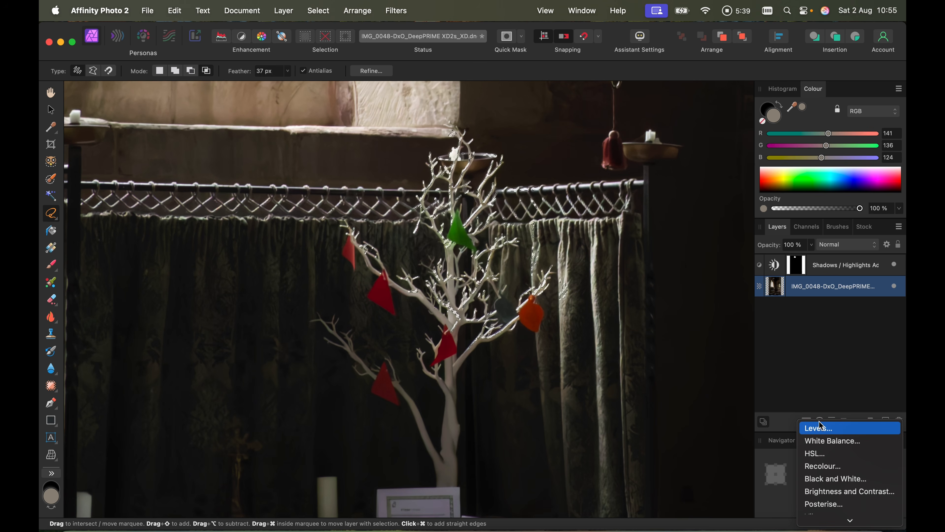
left_click(828, 497)
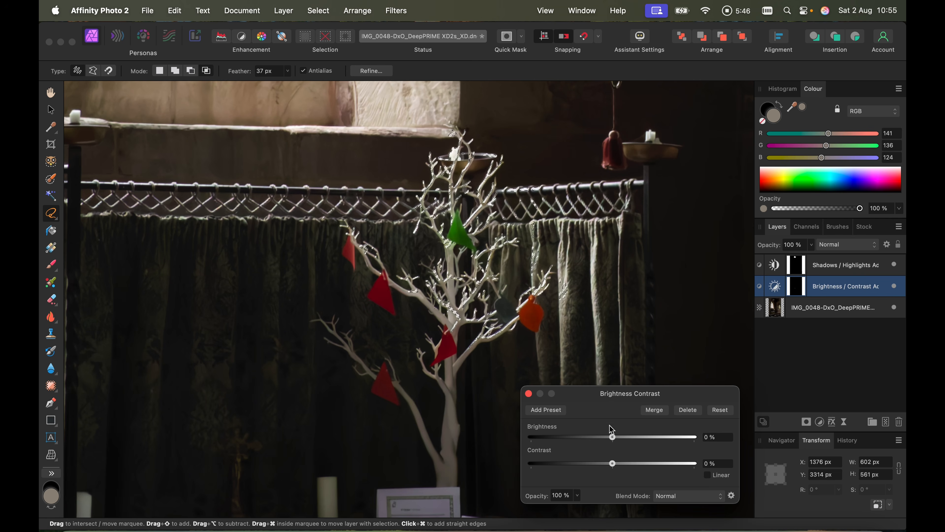
mouse_move(613, 440)
left_mouse_down()
mouse_move(645, 440)
mouse_move(569, 441)
mouse_move(649, 441)
mouse_move(566, 441)
mouse_move(612, 446)
left_mouse_up()
left_click(547, 13)
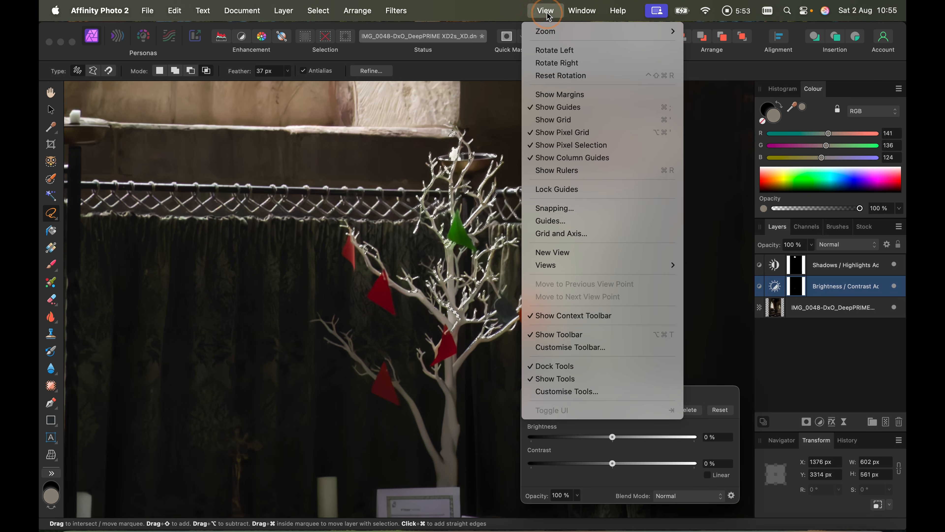
left_click(566, 145)
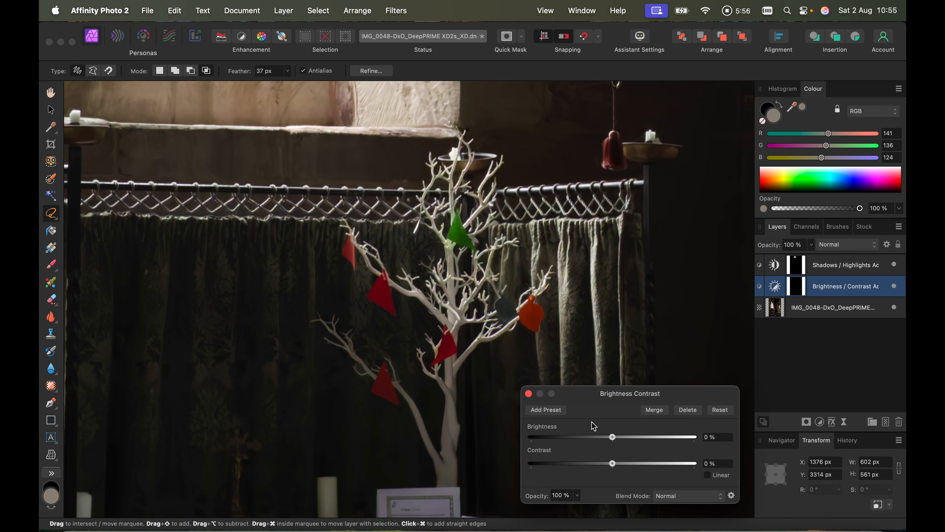
mouse_move(613, 441)
left_mouse_down()
mouse_move(654, 440)
mouse_move(559, 447)
mouse_move(624, 447)
mouse_move(613, 463)
mouse_move(646, 465)
mouse_move(578, 465)
mouse_move(637, 466)
mouse_move(594, 466)
mouse_move(627, 443)
left_mouse_up()
left_click(529, 393)
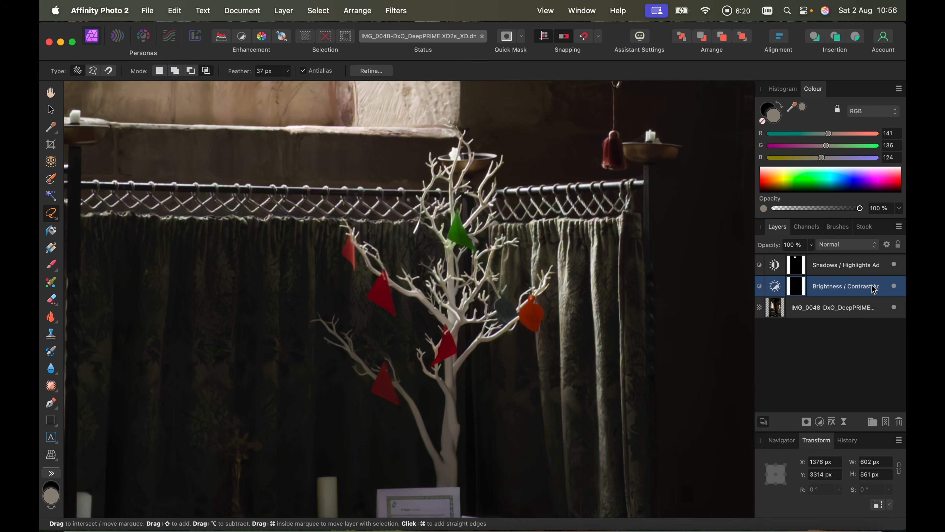
- Delete the Brightness / Contrast adjustment layer and show the pixel selection outline again
right_click(849, 289)
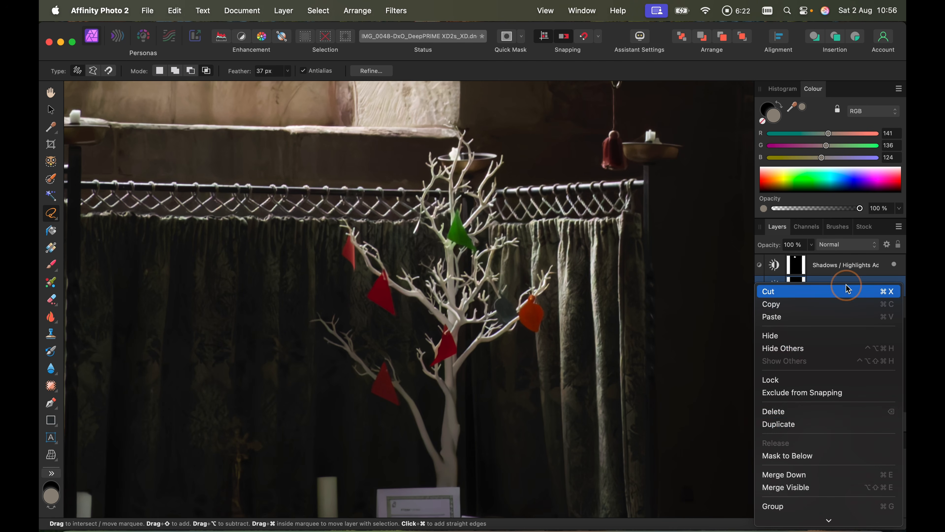
left_click(787, 411)
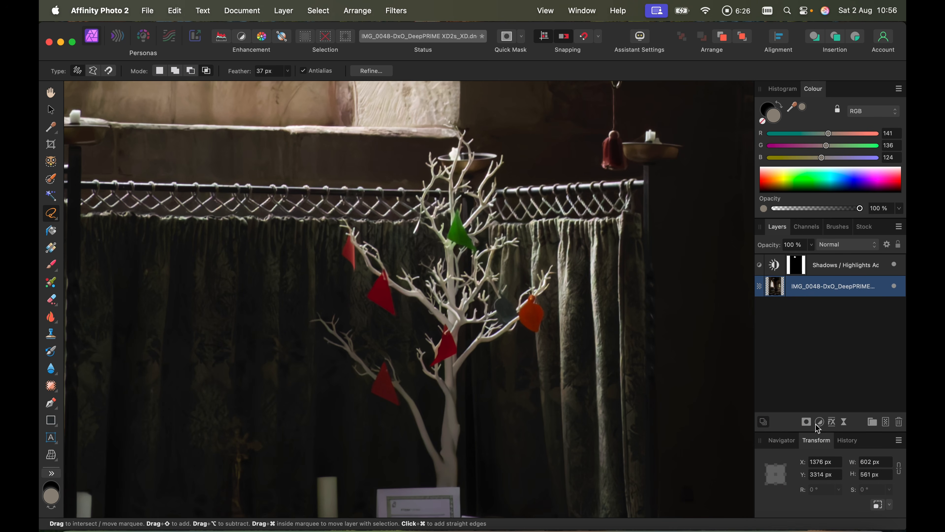
left_click(548, 12)
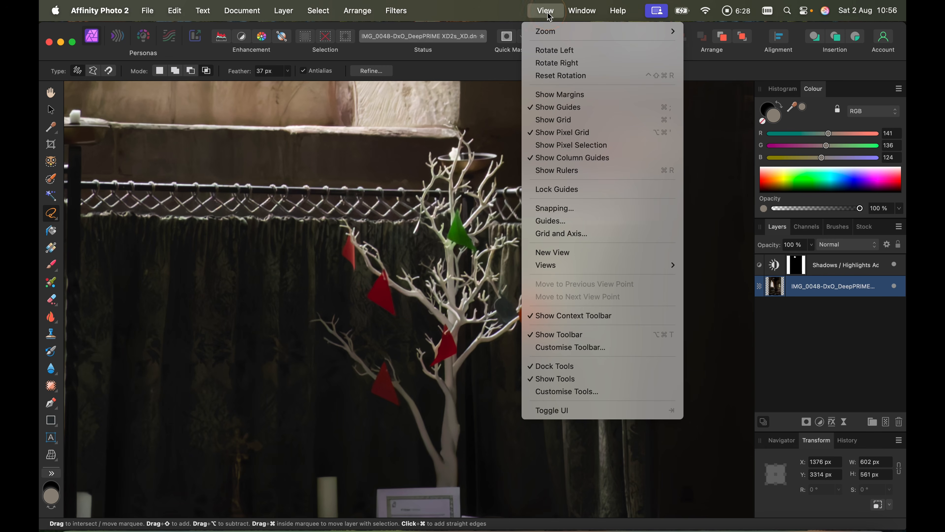
left_click(559, 145)
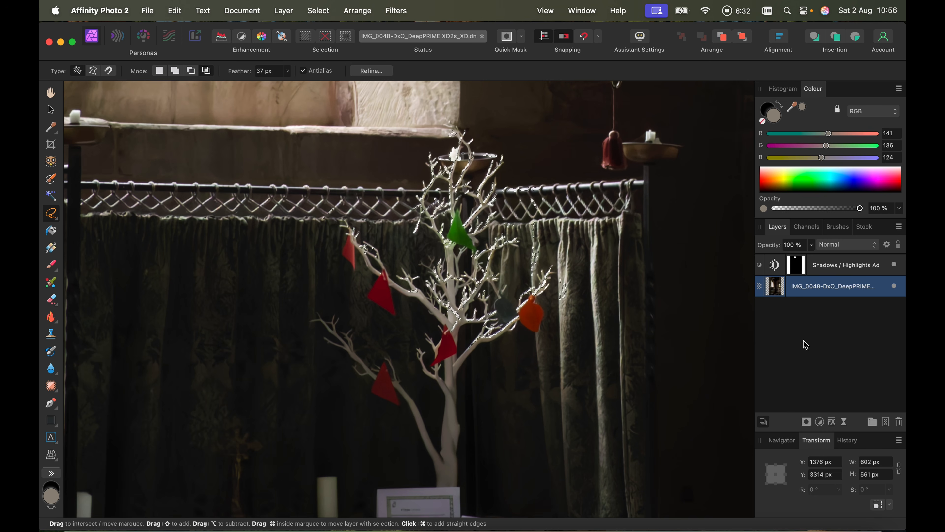
- Add a Shadows / Highlights adjustment to the selected tree branches and hide the pixel selection outline
left_click(821, 423)
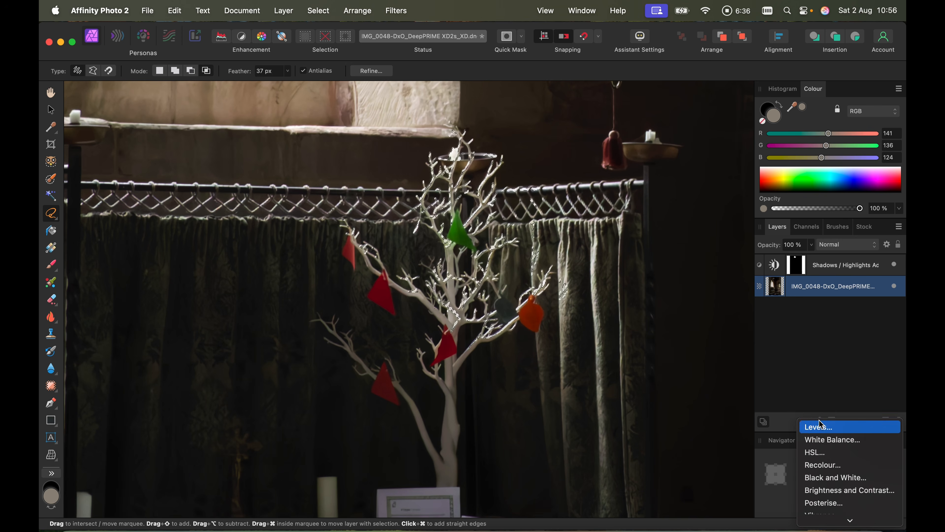
scroll(830, 463, "down", 5)
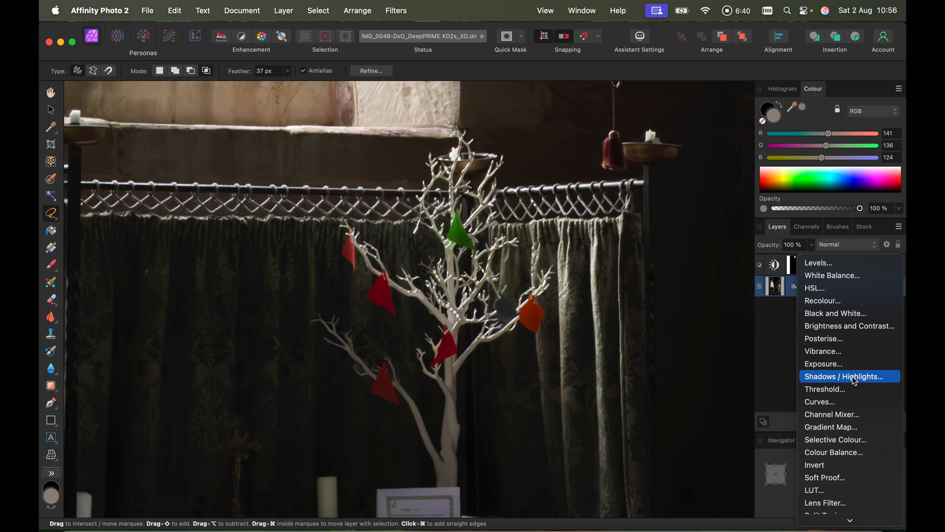
left_click(855, 378)
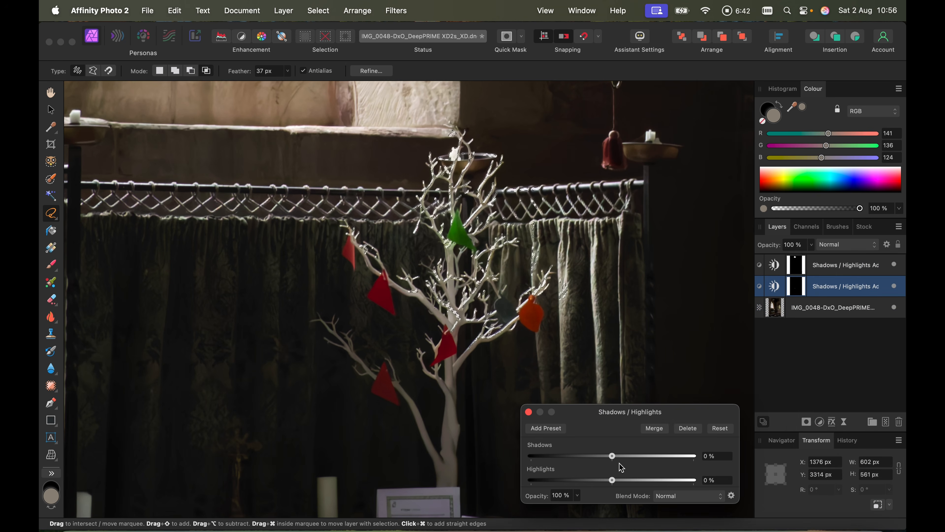
left_click(547, 14)
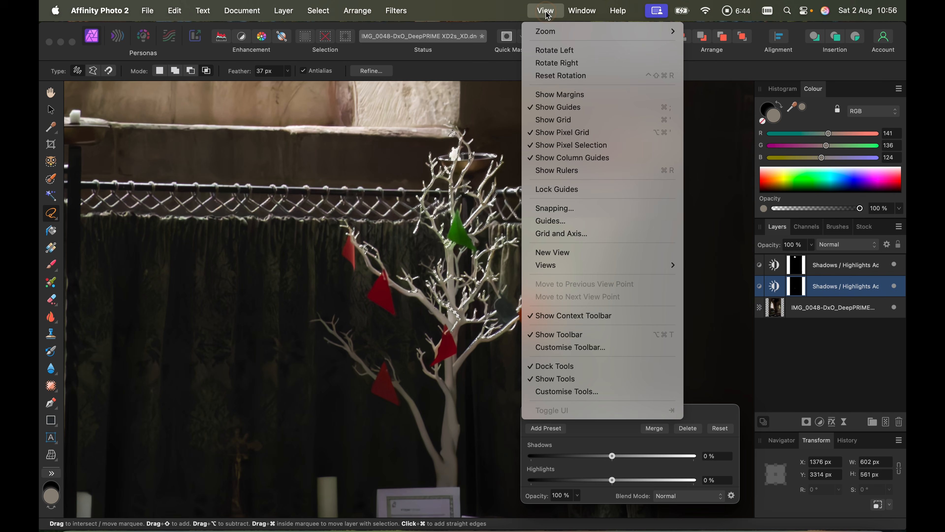
left_click(558, 146)
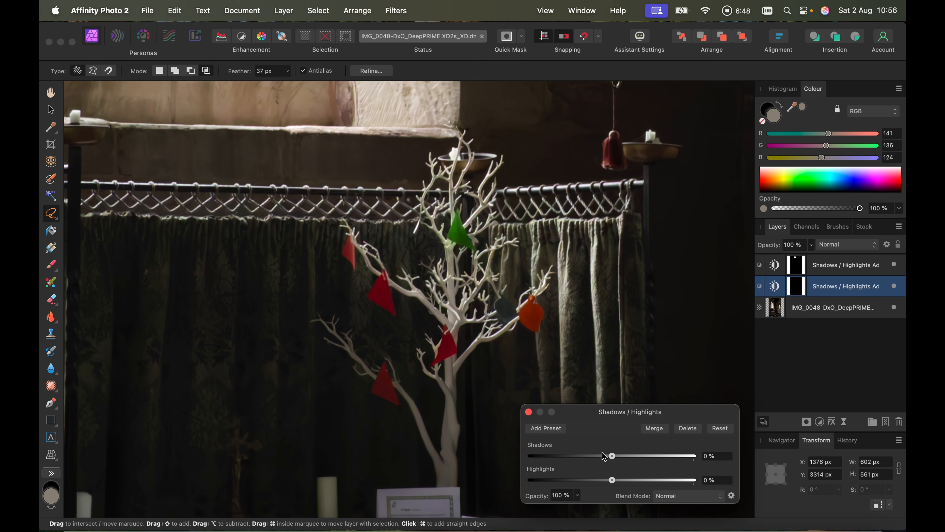
- Set the tree adjustment's Shadows to -117 % and raise its Highlights beyond 52 %, judging it against the whole photo
left_click_drag(611, 456, 565, 457)
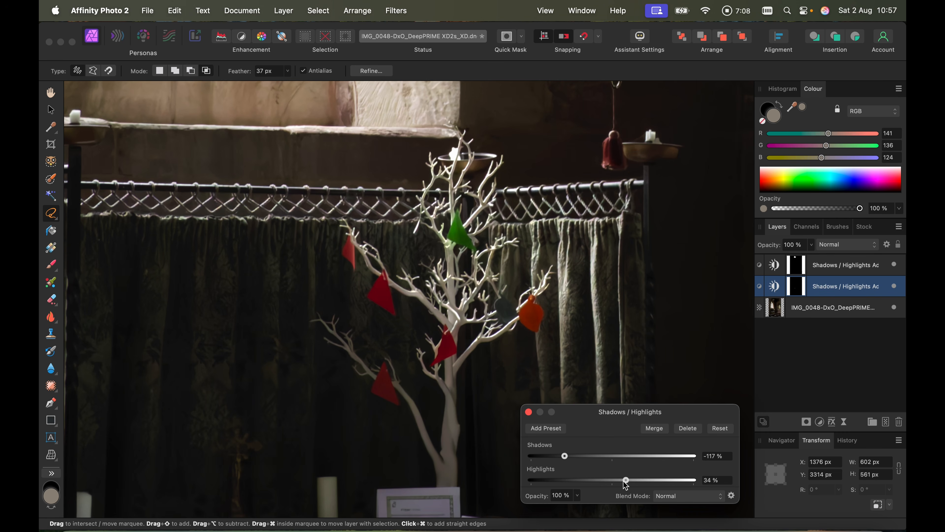
left_click_drag(626, 481, 633, 484)
key("super+0")
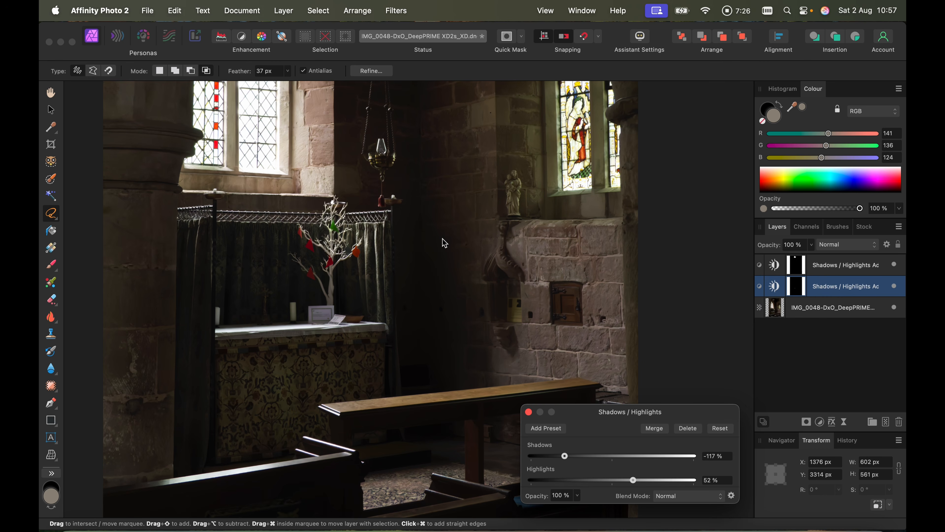
scroll(443, 245, "left", 5)
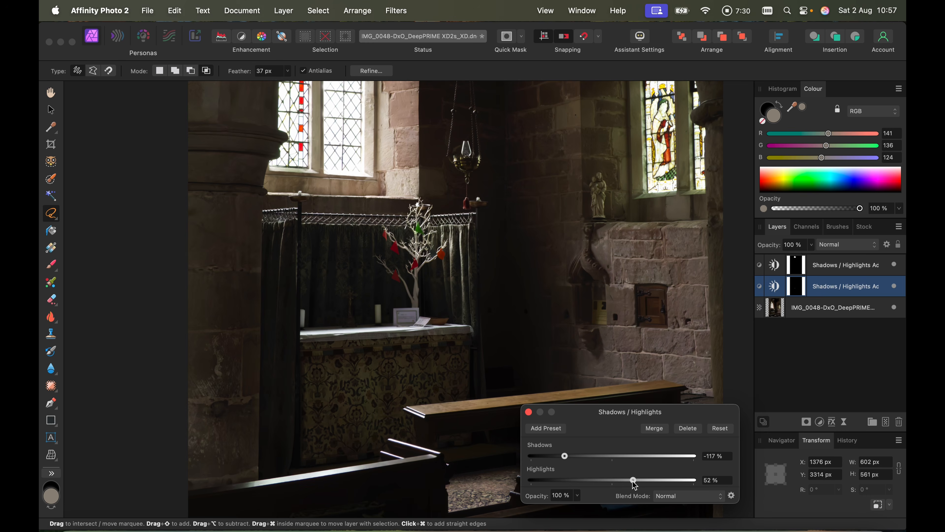
mouse_move(633, 483)
left_mouse_down()
mouse_move(611, 483)
mouse_move(651, 483)
mouse_move(602, 483)
mouse_move(640, 485)
left_mouse_up()
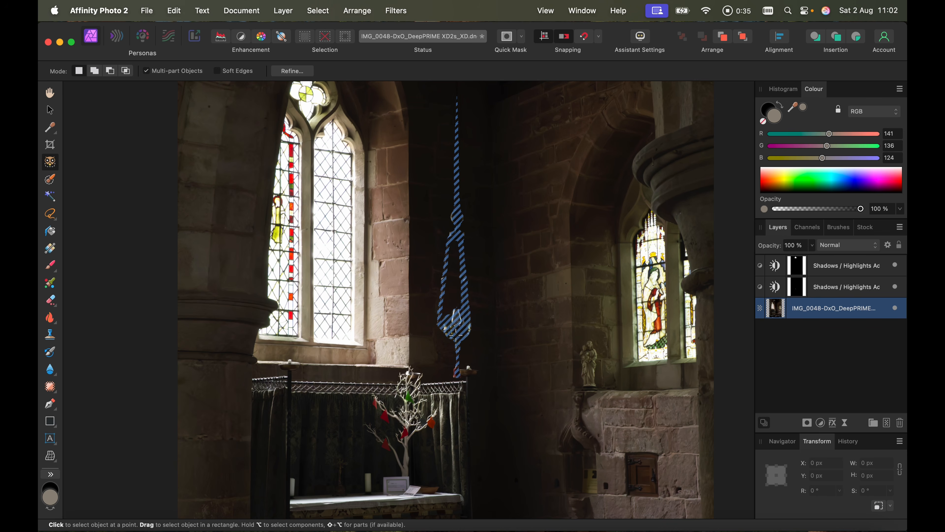
- Select the hanging lamp below its chain on the photo layer and add a Shadows / Highlights adjustment to it
left_click(455, 332)
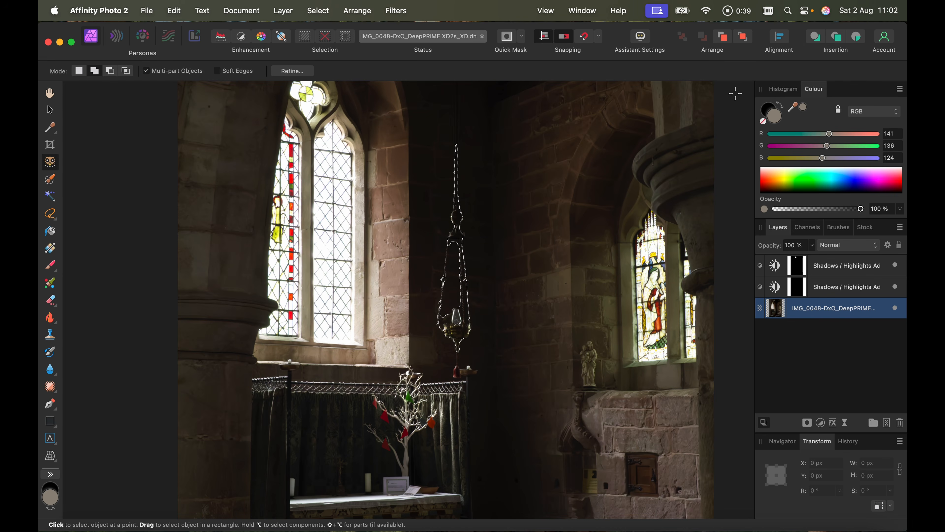
left_click(821, 422)
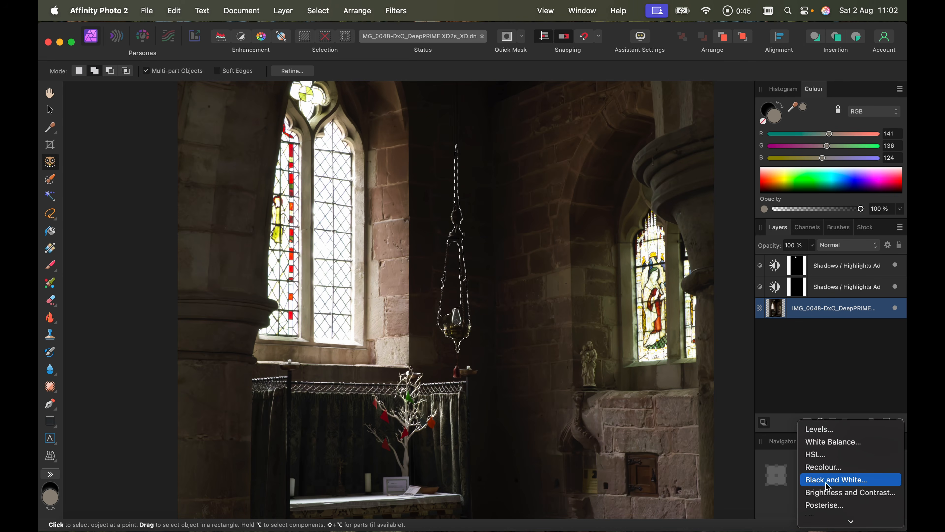
scroll(828, 484, "down", 5)
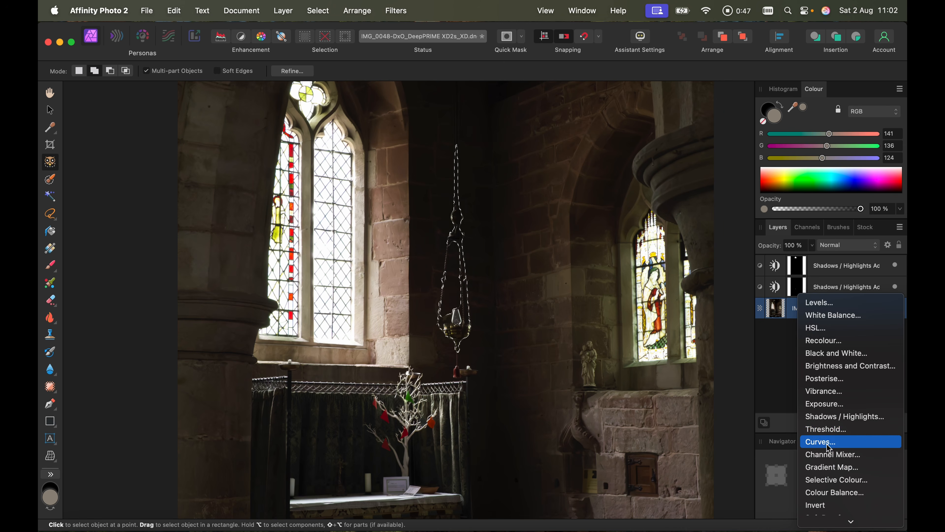
left_click(829, 417)
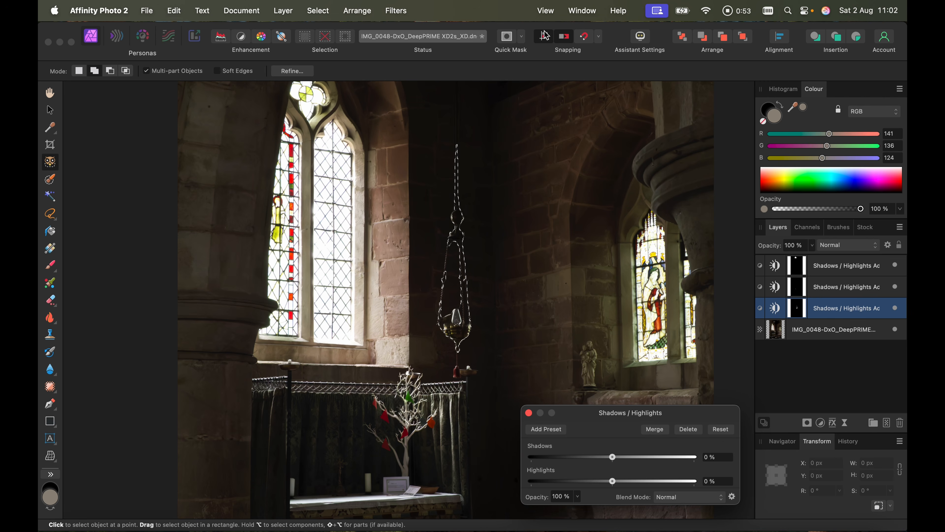
- Hide the pixel selection outline and raise the Highlights and slightly the Shadows of the hanging lamp's adjustment
left_click(545, 10)
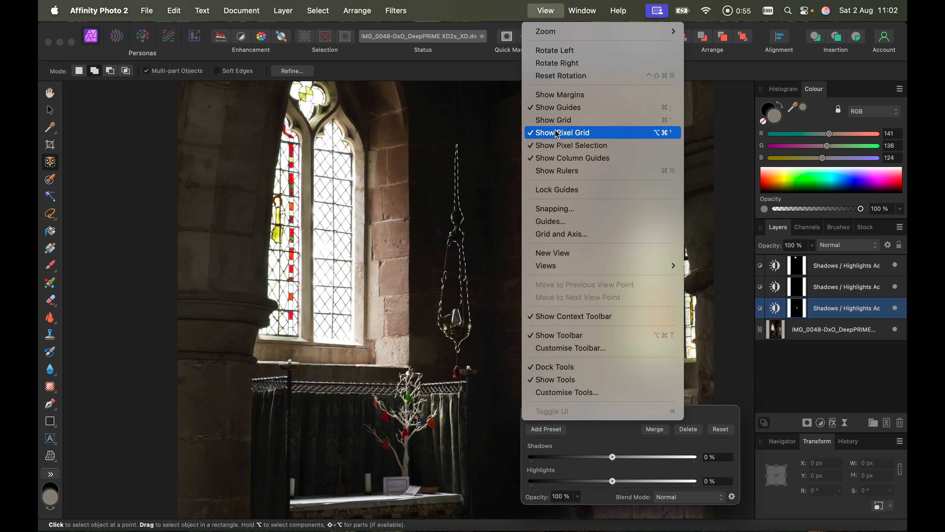
left_click(559, 146)
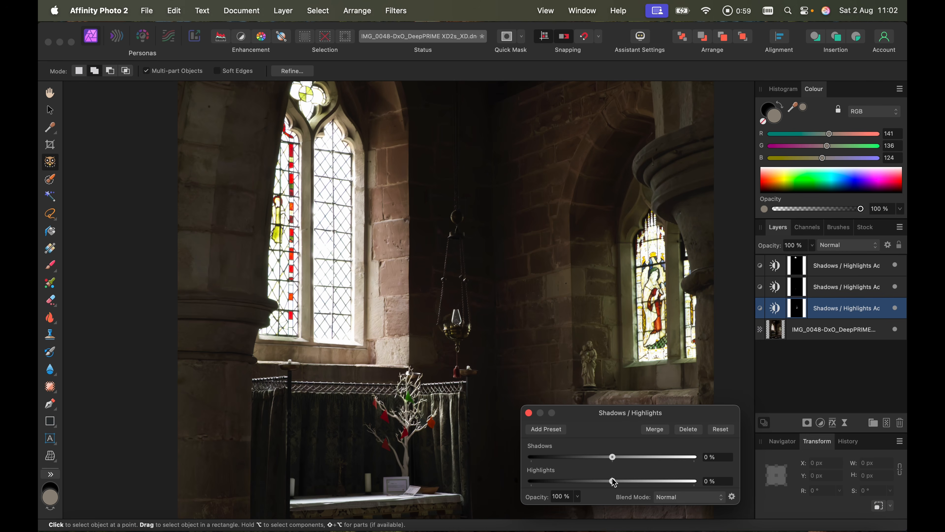
left_click_drag(614, 482, 635, 493)
mouse_move(614, 461)
left_mouse_down()
mouse_move(588, 453)
mouse_move(666, 454)
mouse_move(624, 457)
left_mouse_up()
left_click(529, 413)
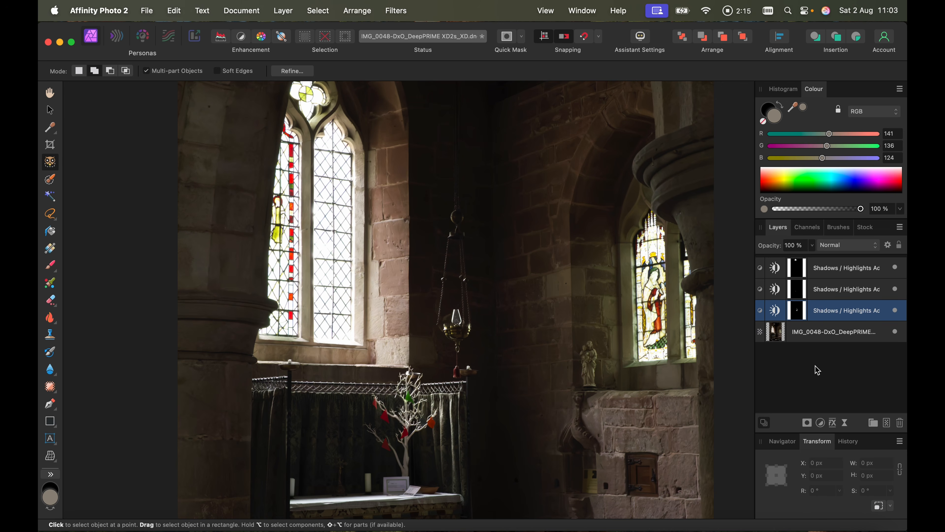
- Add a White Balance adjustment directly above the photo layer and warm the whole image slightly
left_click(833, 265)
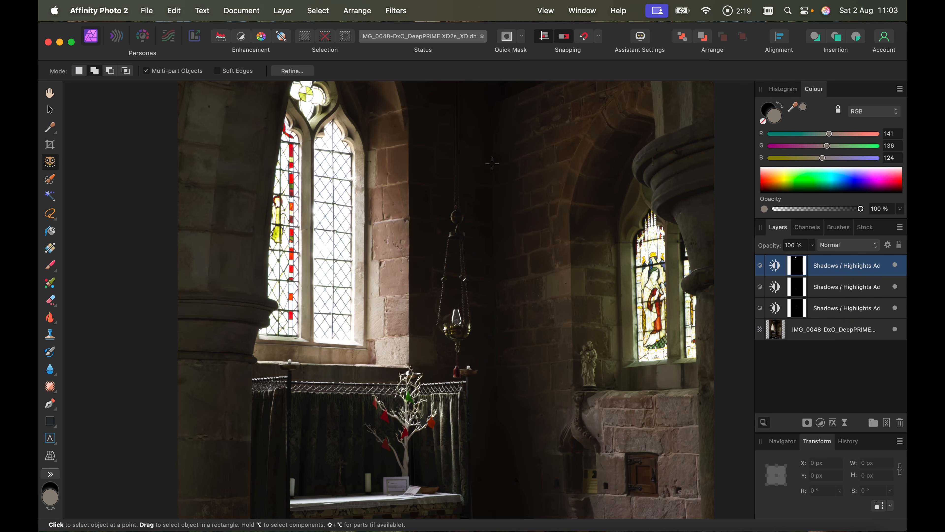
scroll(492, 163, "down", 5)
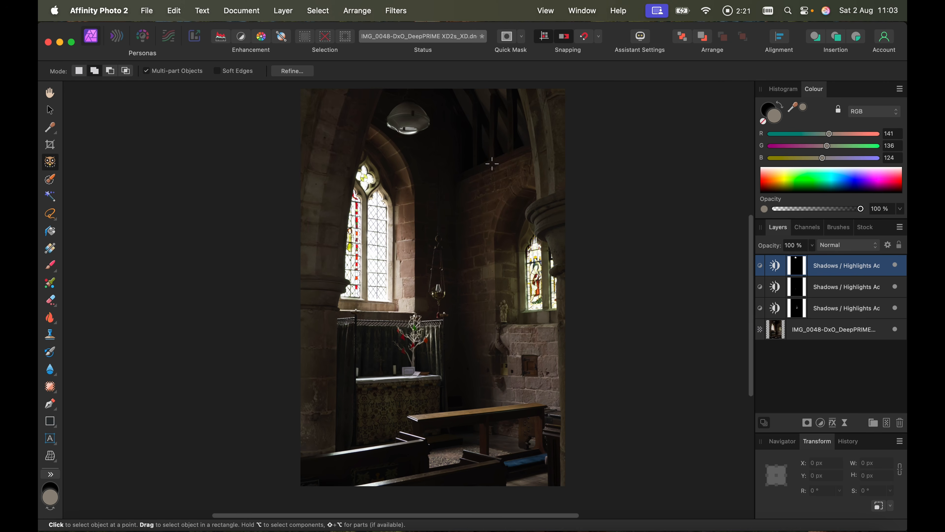
scroll(492, 164, "up", 2)
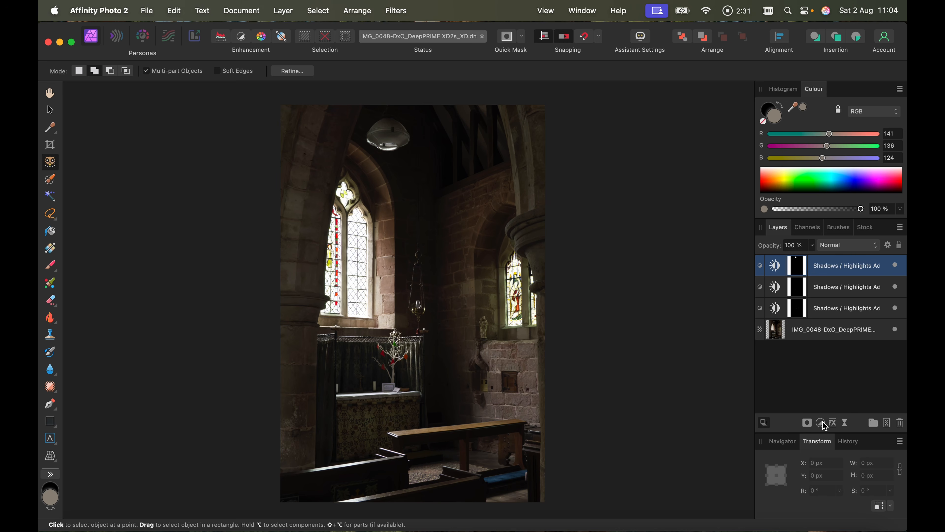
left_click(819, 331)
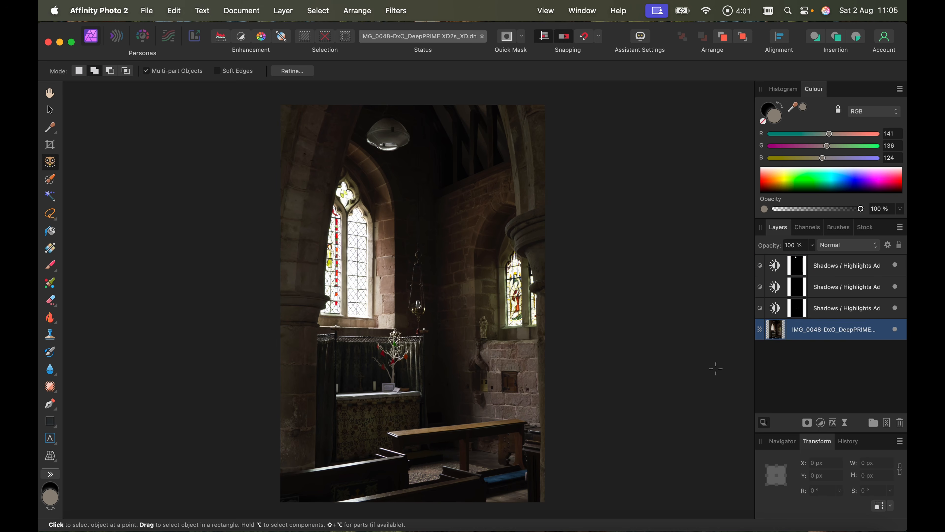
left_click(821, 423)
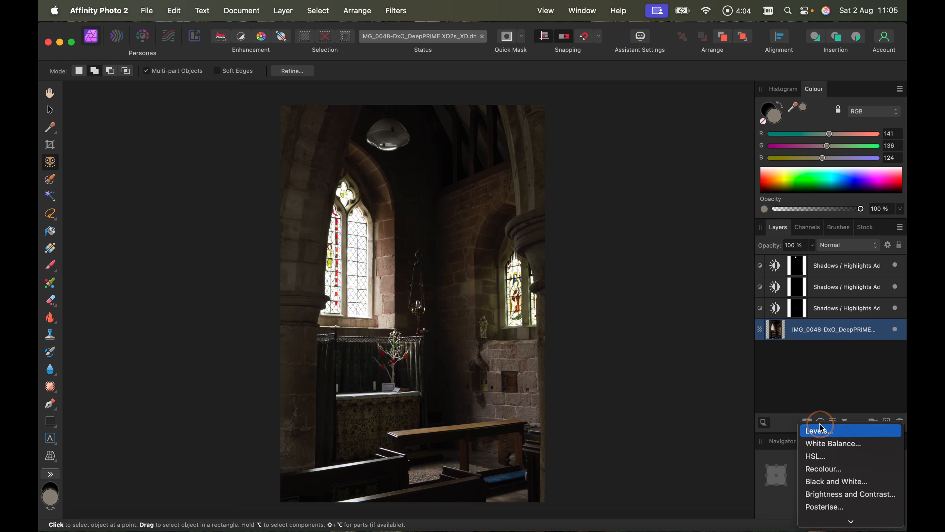
left_click(828, 445)
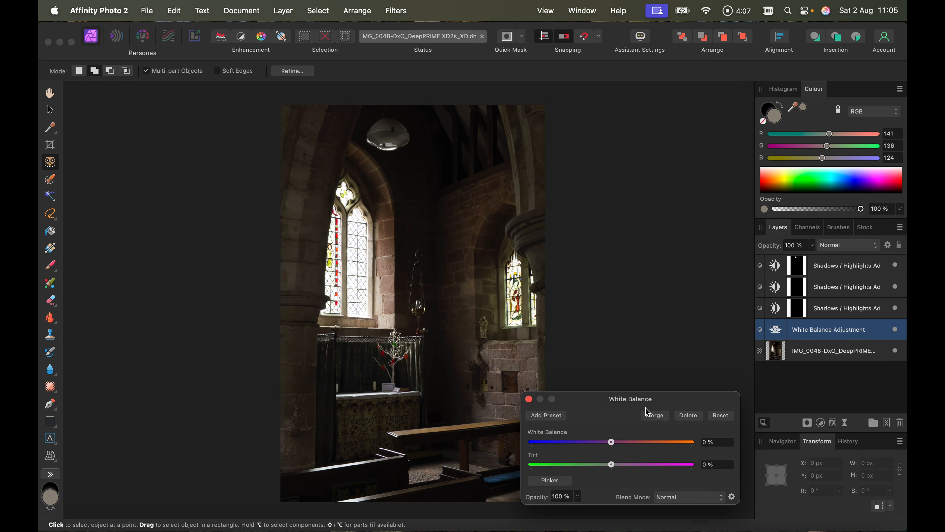
left_click_drag(611, 442, 618, 468)
left_click(529, 399)
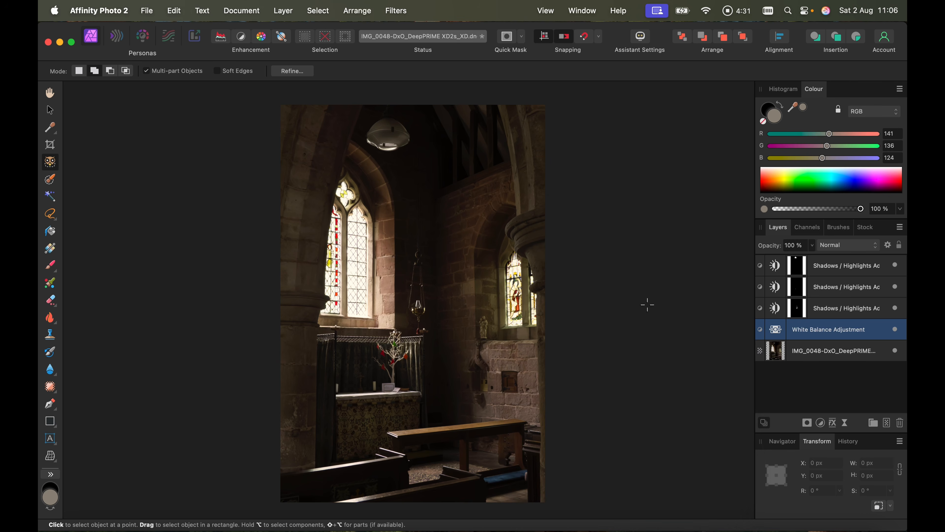
- Hide all Shadows / Highlights and White Balance adjustments so that only the original photo layer shows
left_click(763, 266)
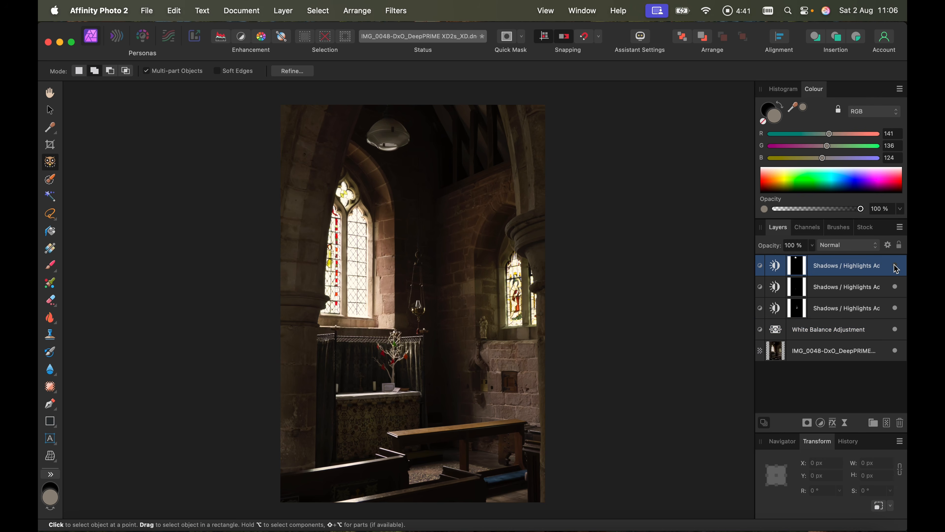
left_click(895, 286)
left_click(895, 308)
left_click(896, 329)
left_click(895, 350)
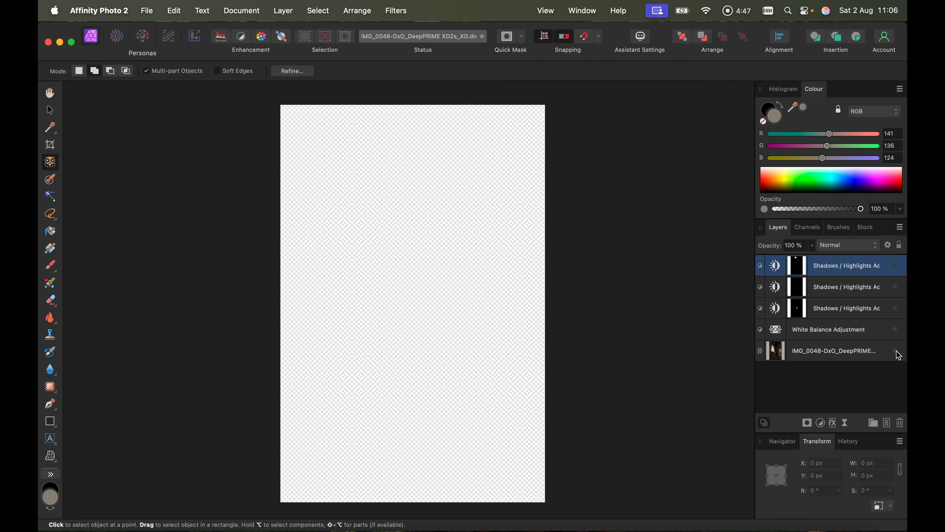
left_click(896, 350)
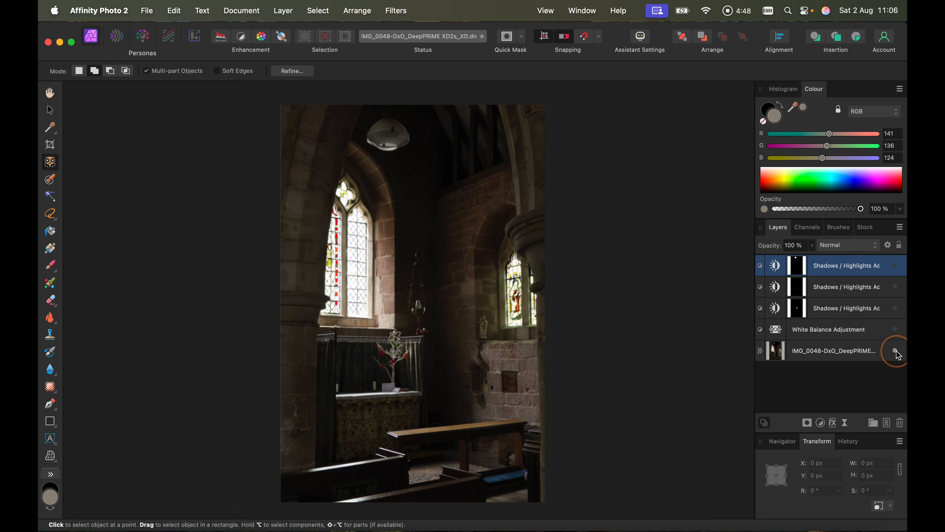
- Compare the ceiling lamp with and without its Shadows / Highlights adjustment, leaving the adjustment switched on
left_click(896, 266)
left_click(896, 266)
left_click(896, 265)
left_click(895, 264)
left_click(895, 264)
- Reopen the ceiling lamp's Shadows / Highlights adjustment and raise both its Highlights and its Shadows
double_click(778, 270)
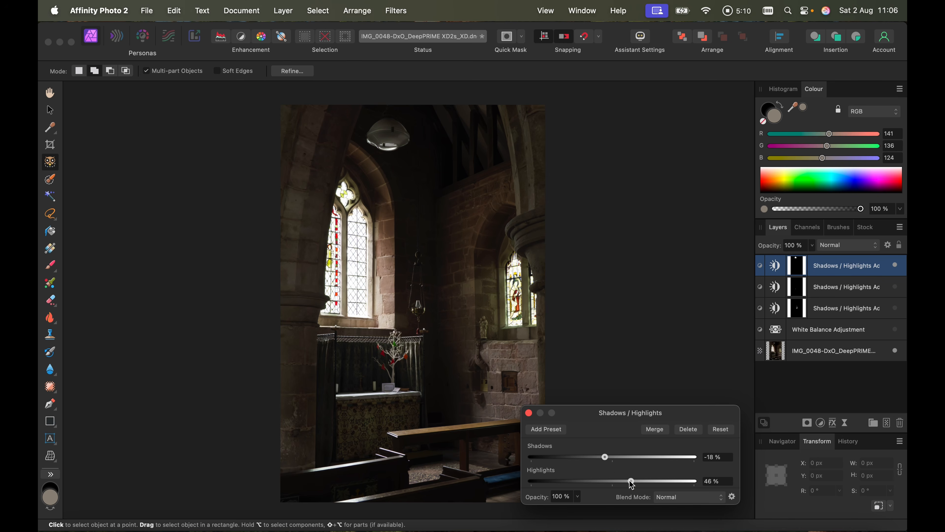
left_click_drag(632, 481, 664, 484)
left_click(606, 458)
left_click_drag(606, 461, 629, 462)
left_click(529, 412)
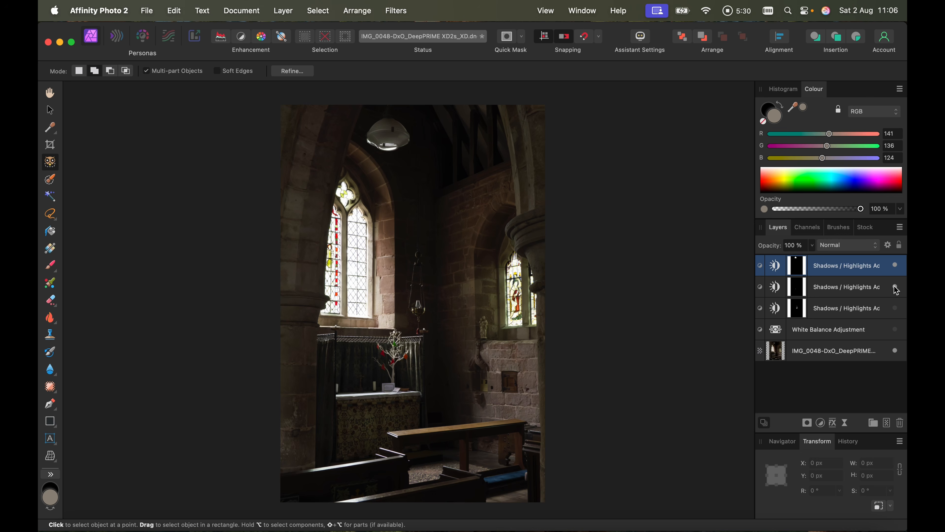
- Show the tree, hanging lamp and White Balance adjustments again one by one, comparing their effect on the photo
left_click(895, 287)
left_click(895, 287)
left_click(896, 308)
left_click(895, 309)
left_click(896, 308)
left_click(896, 329)
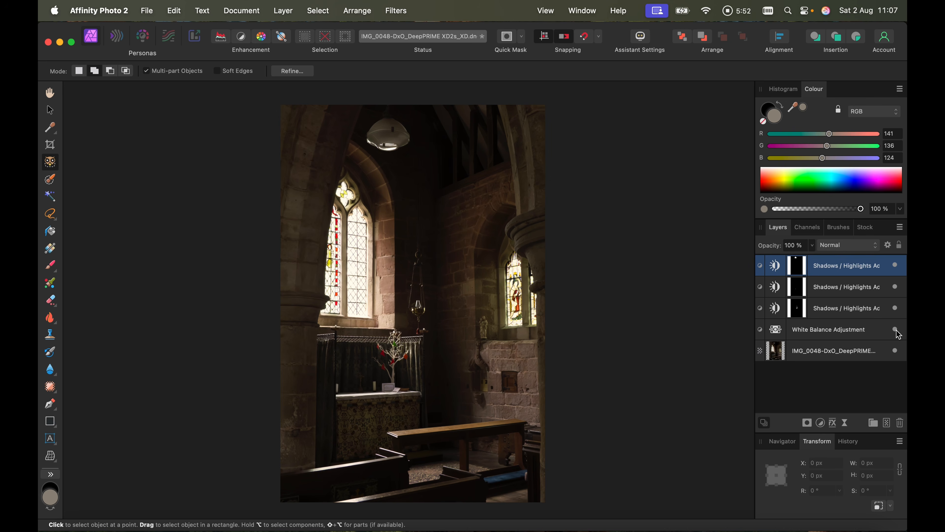